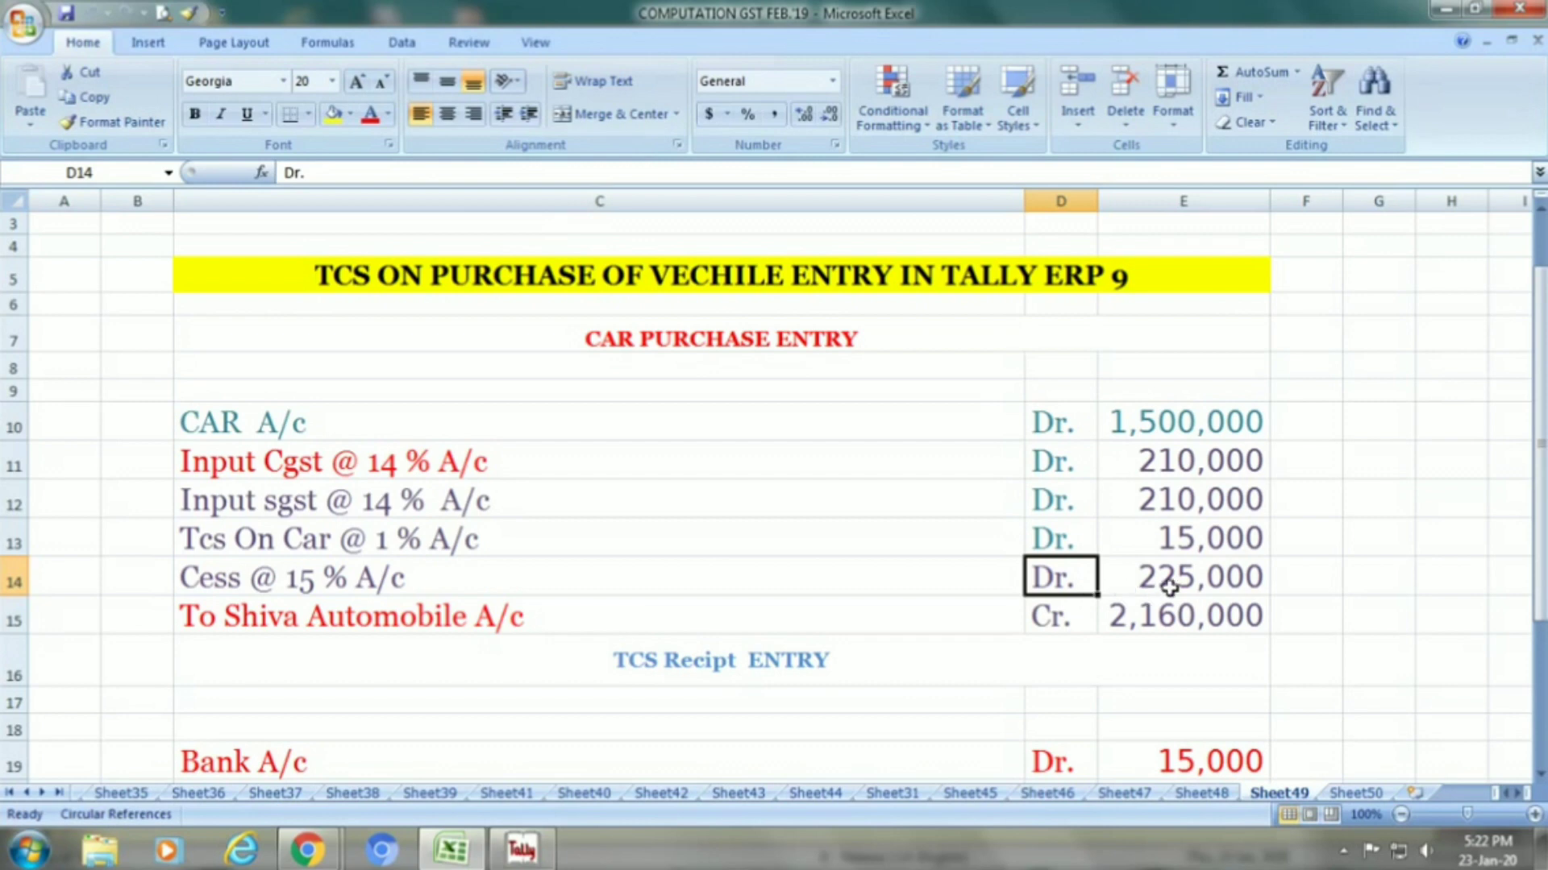
Step: Review the cess and Shiva Automobile lines of the car purchase entry, plus the Bank and TCS lines of the receipt entry
left_click(1169, 587)
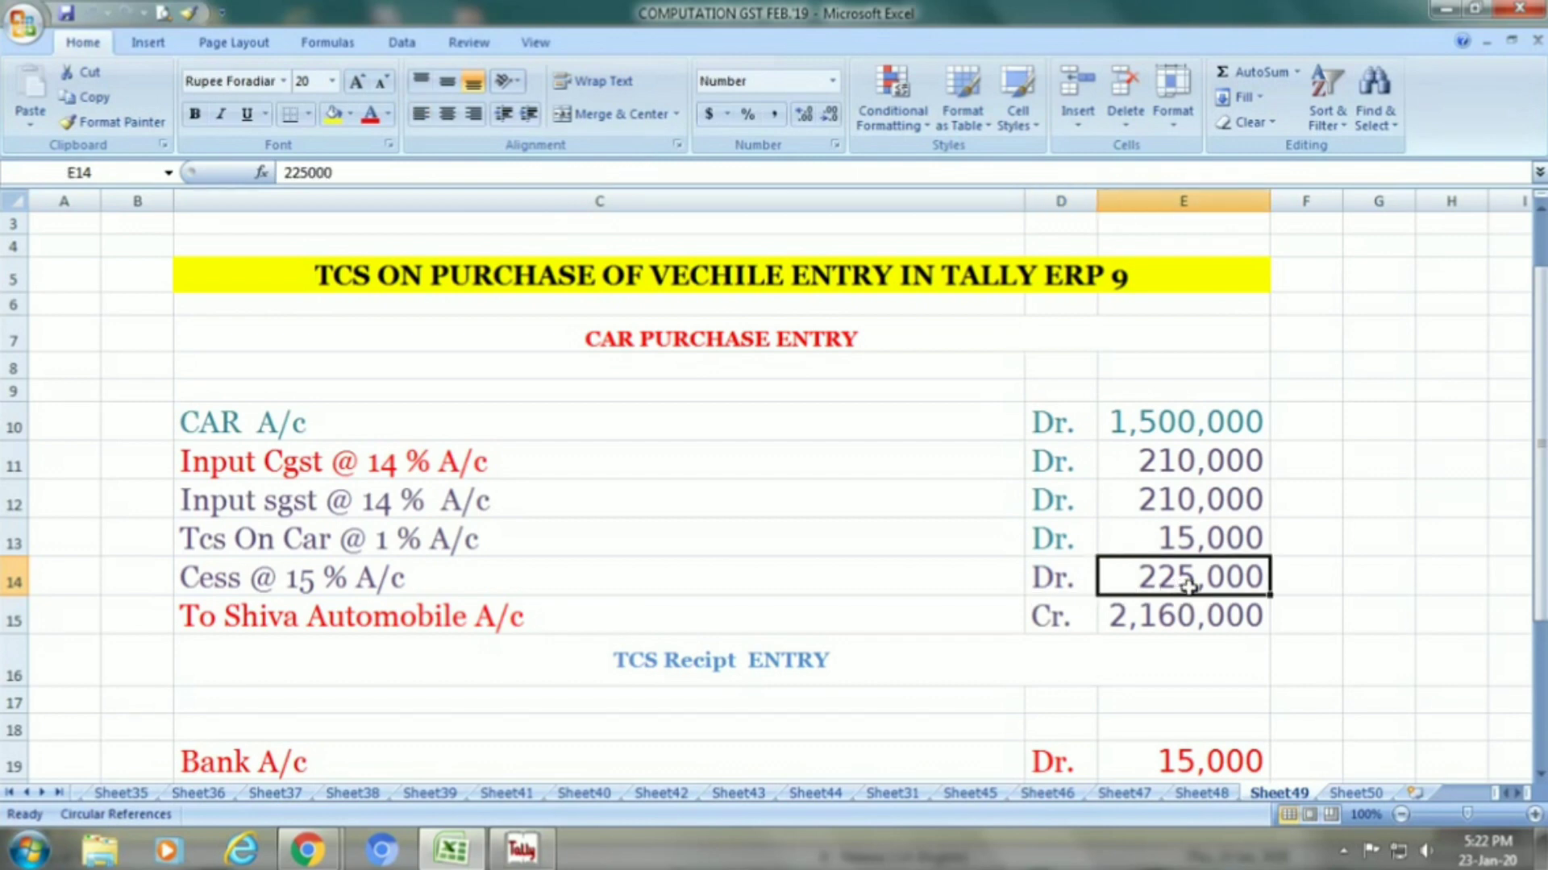
left_click(719, 615)
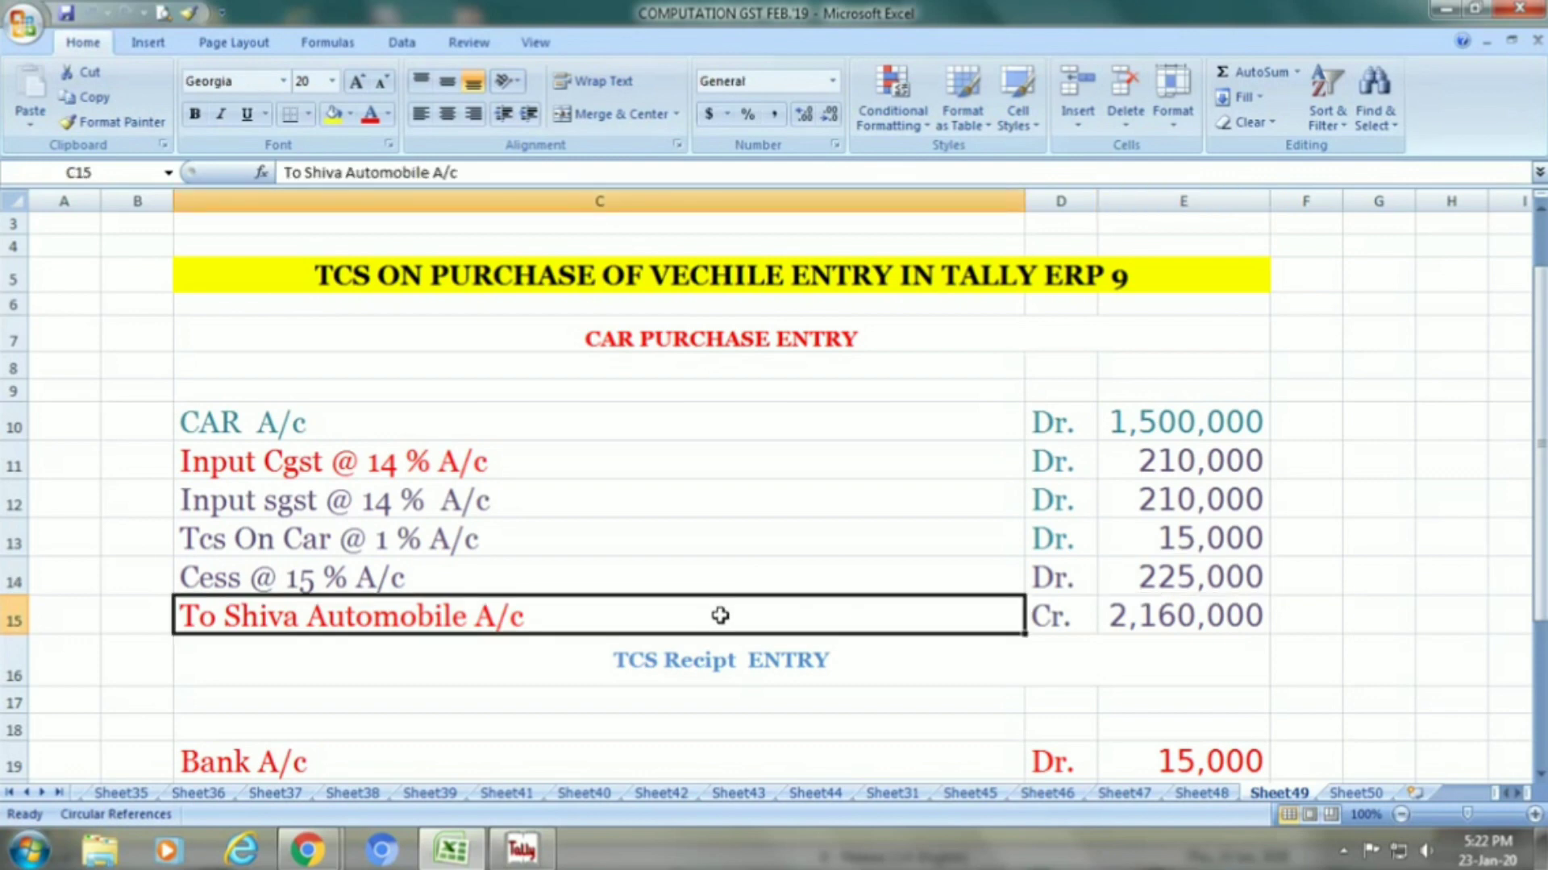
left_click(1050, 617)
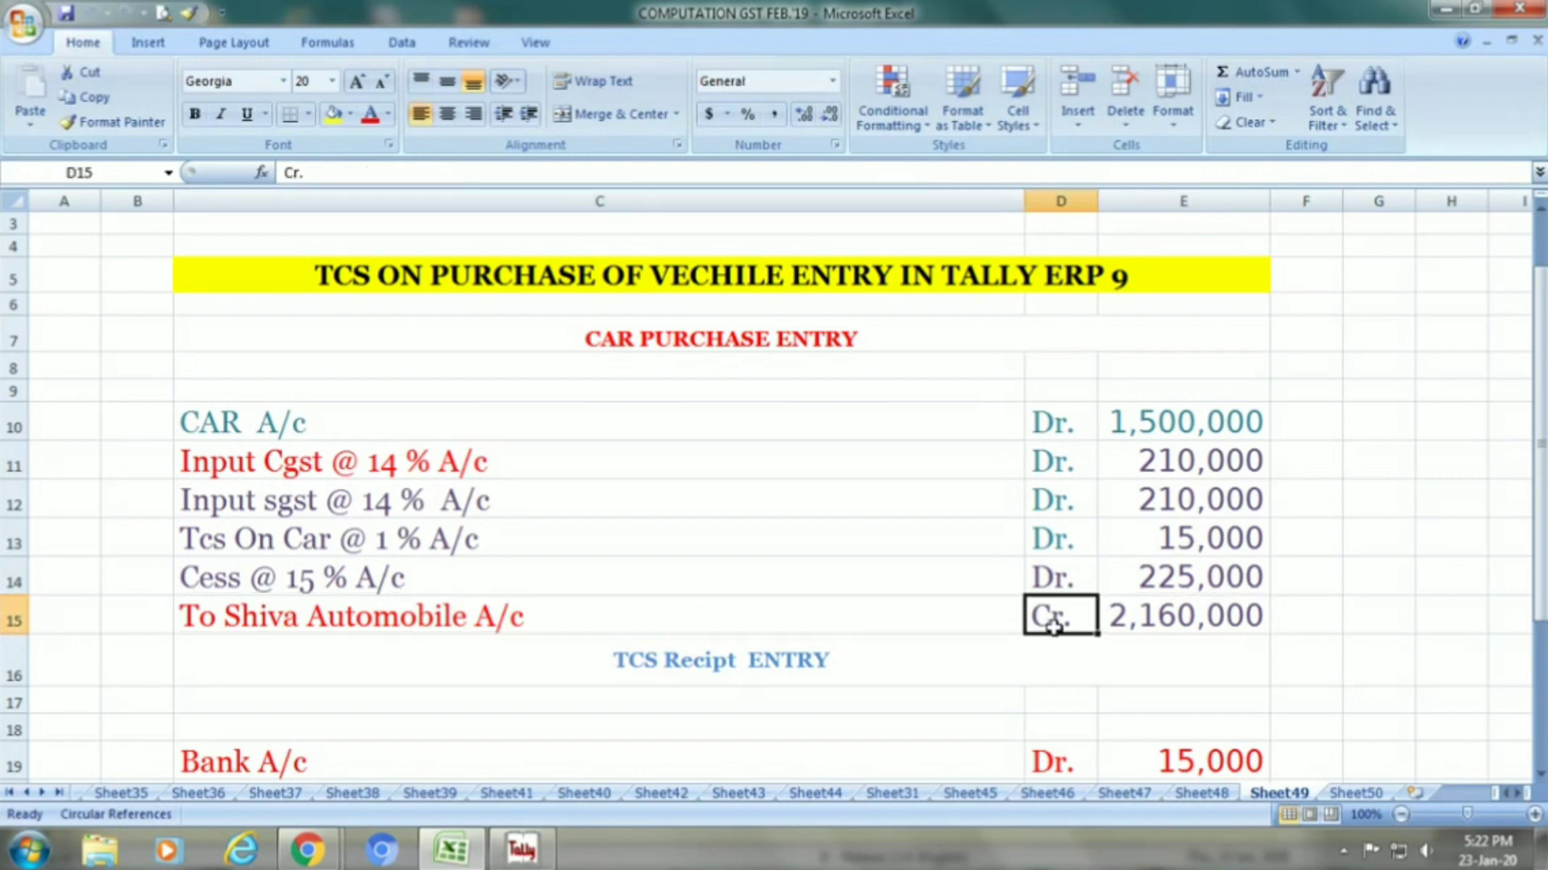
left_click(1123, 624)
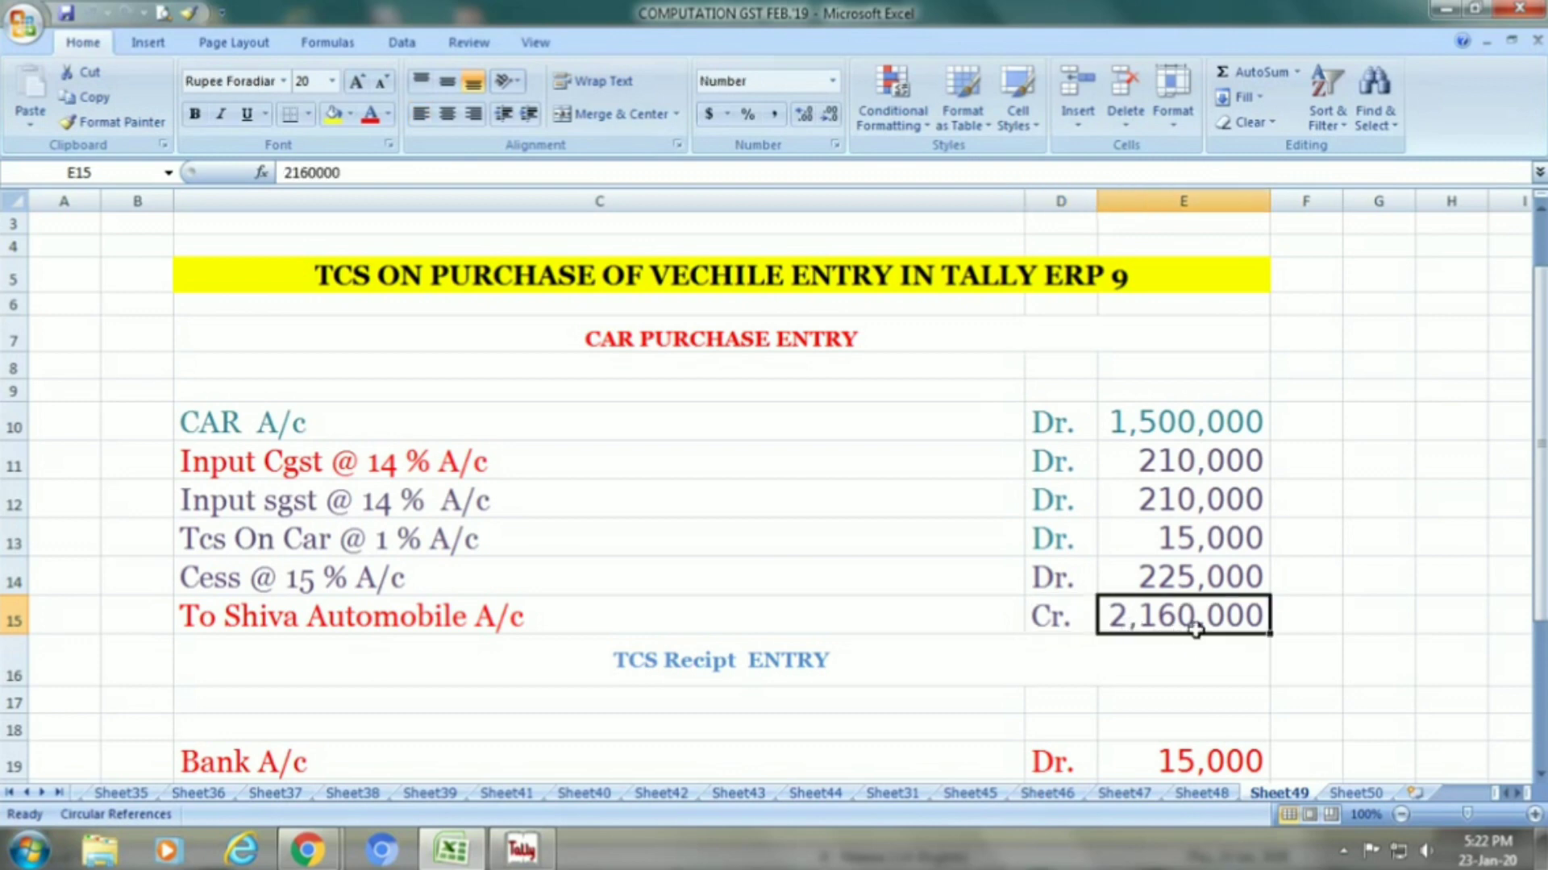
left_click_drag(1540, 549, 1539, 574)
left_click(318, 684)
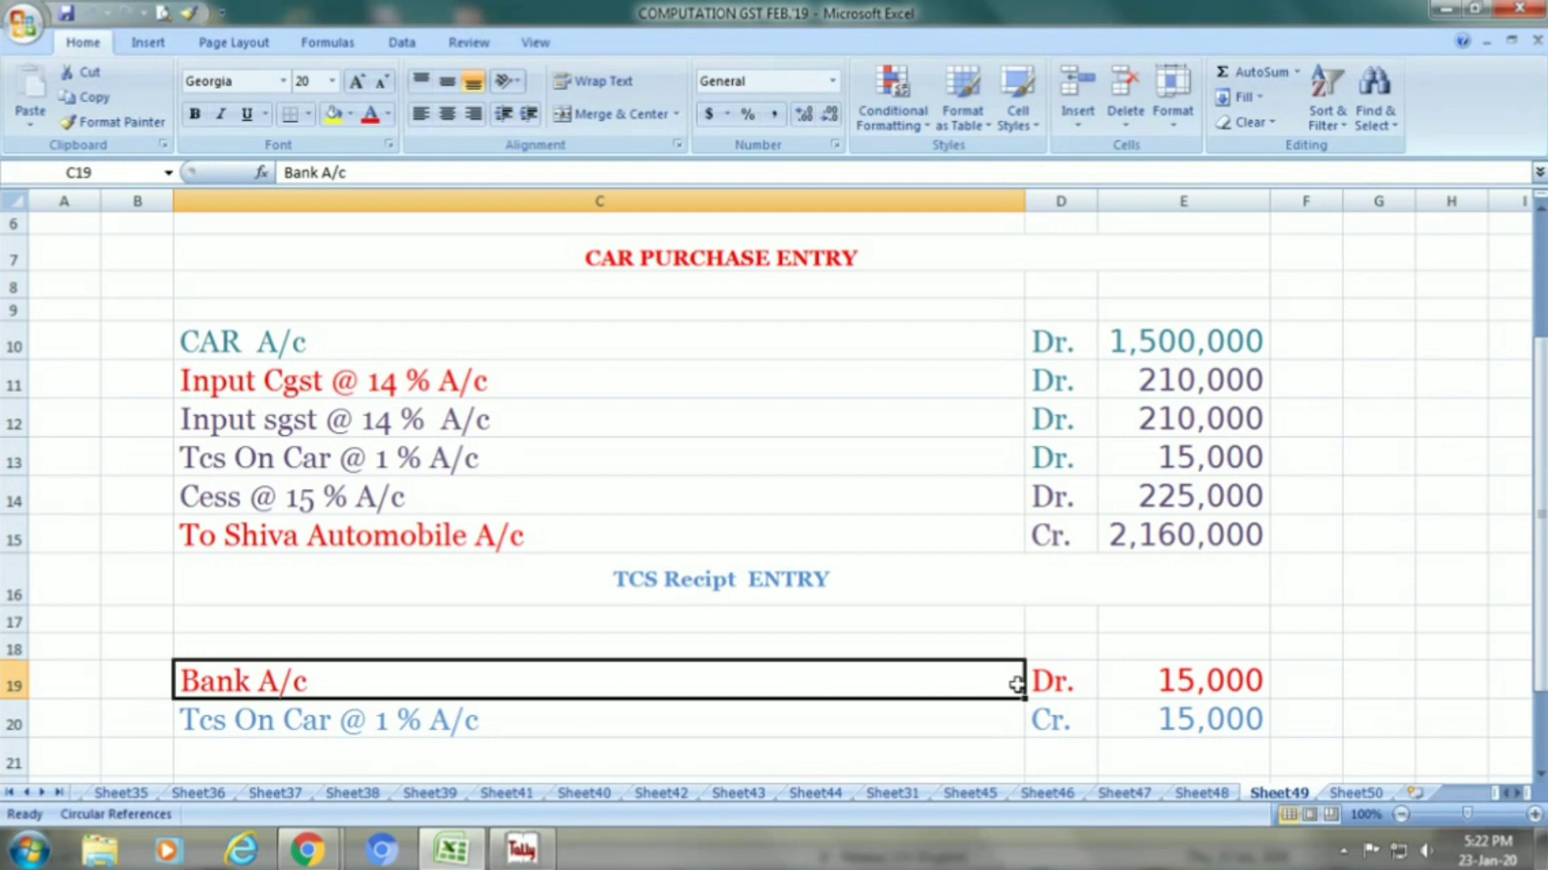
left_click(1052, 684)
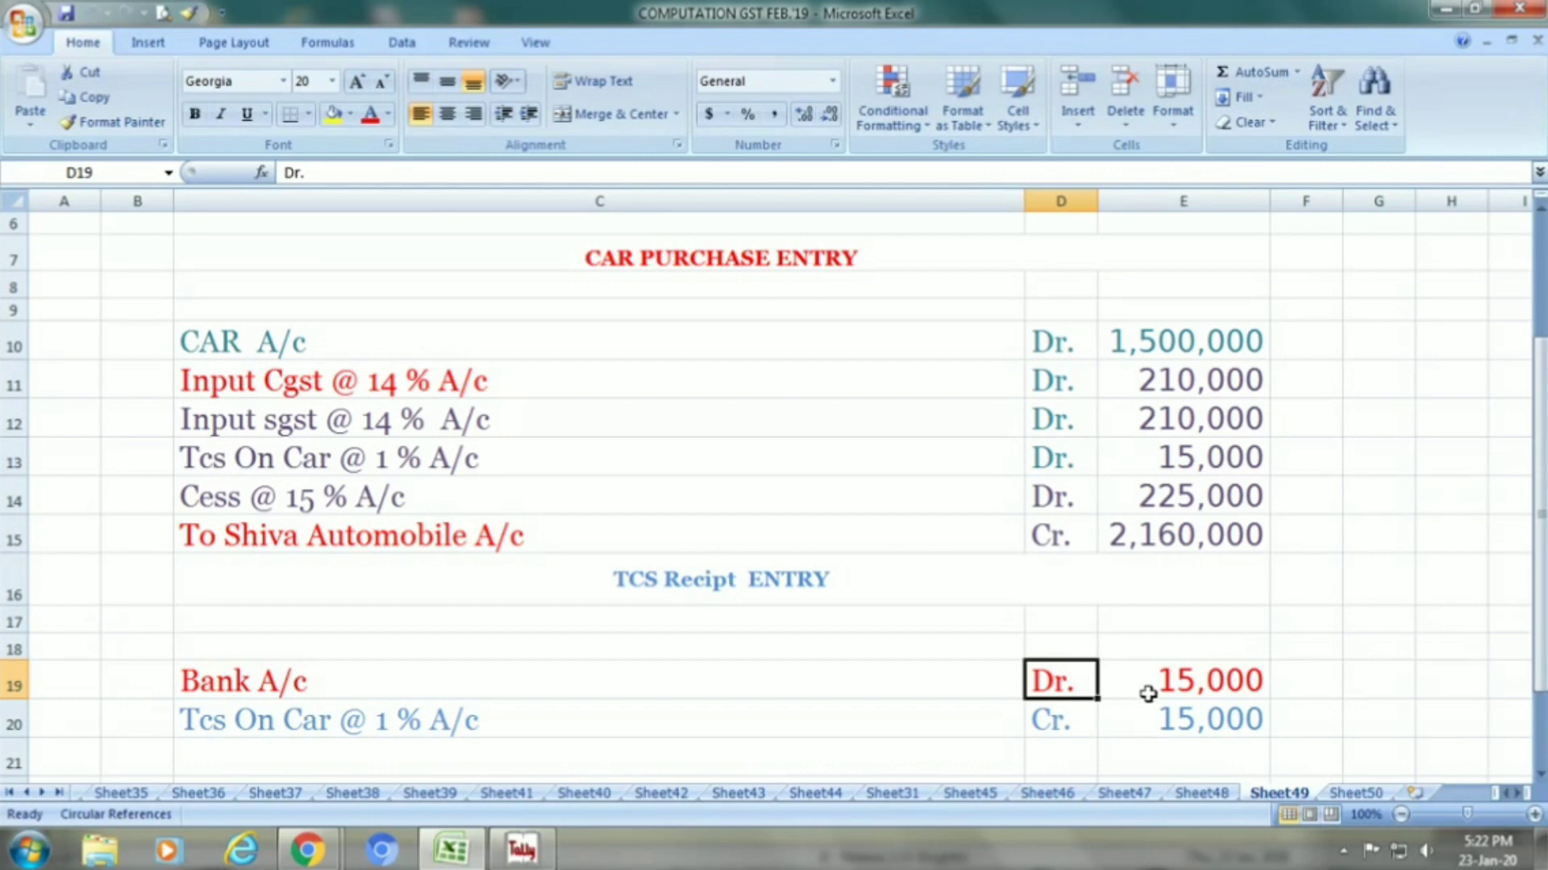
left_click(1172, 693)
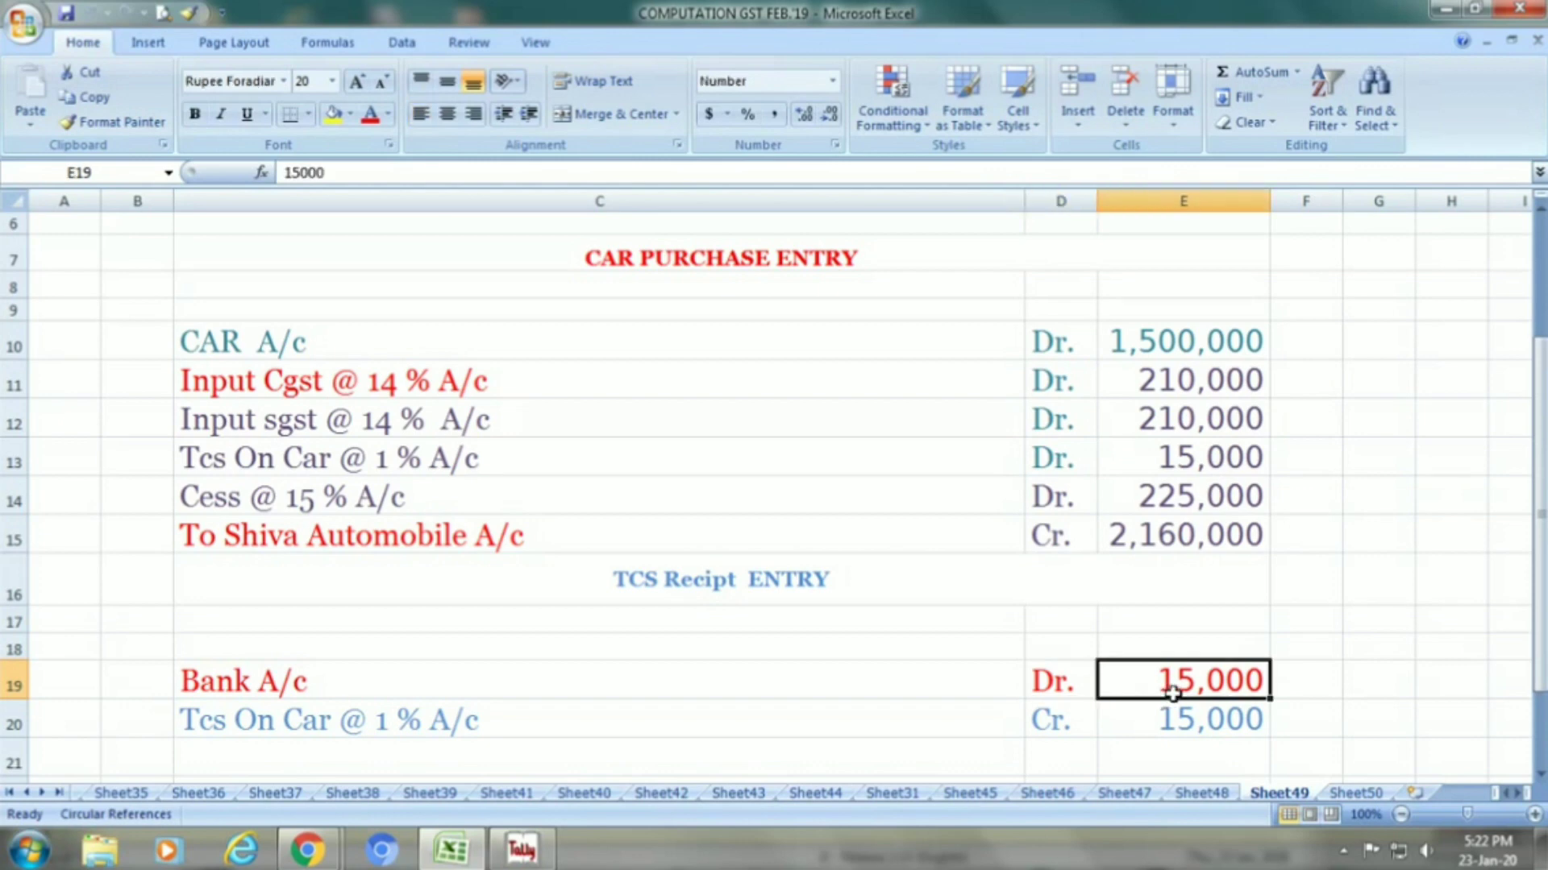
left_click(737, 726)
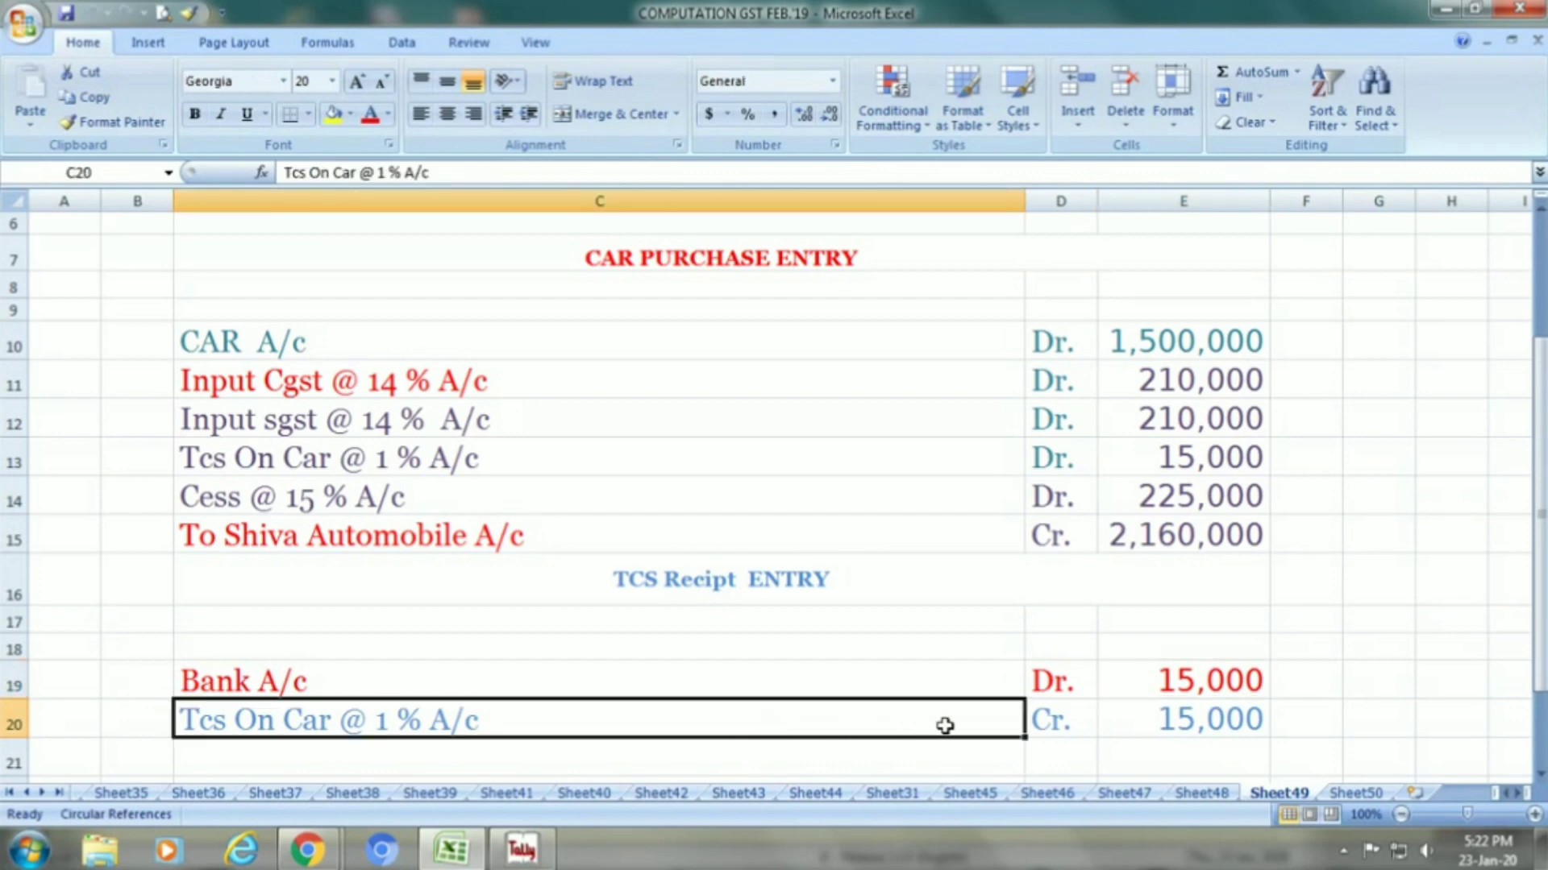
left_click(1057, 724)
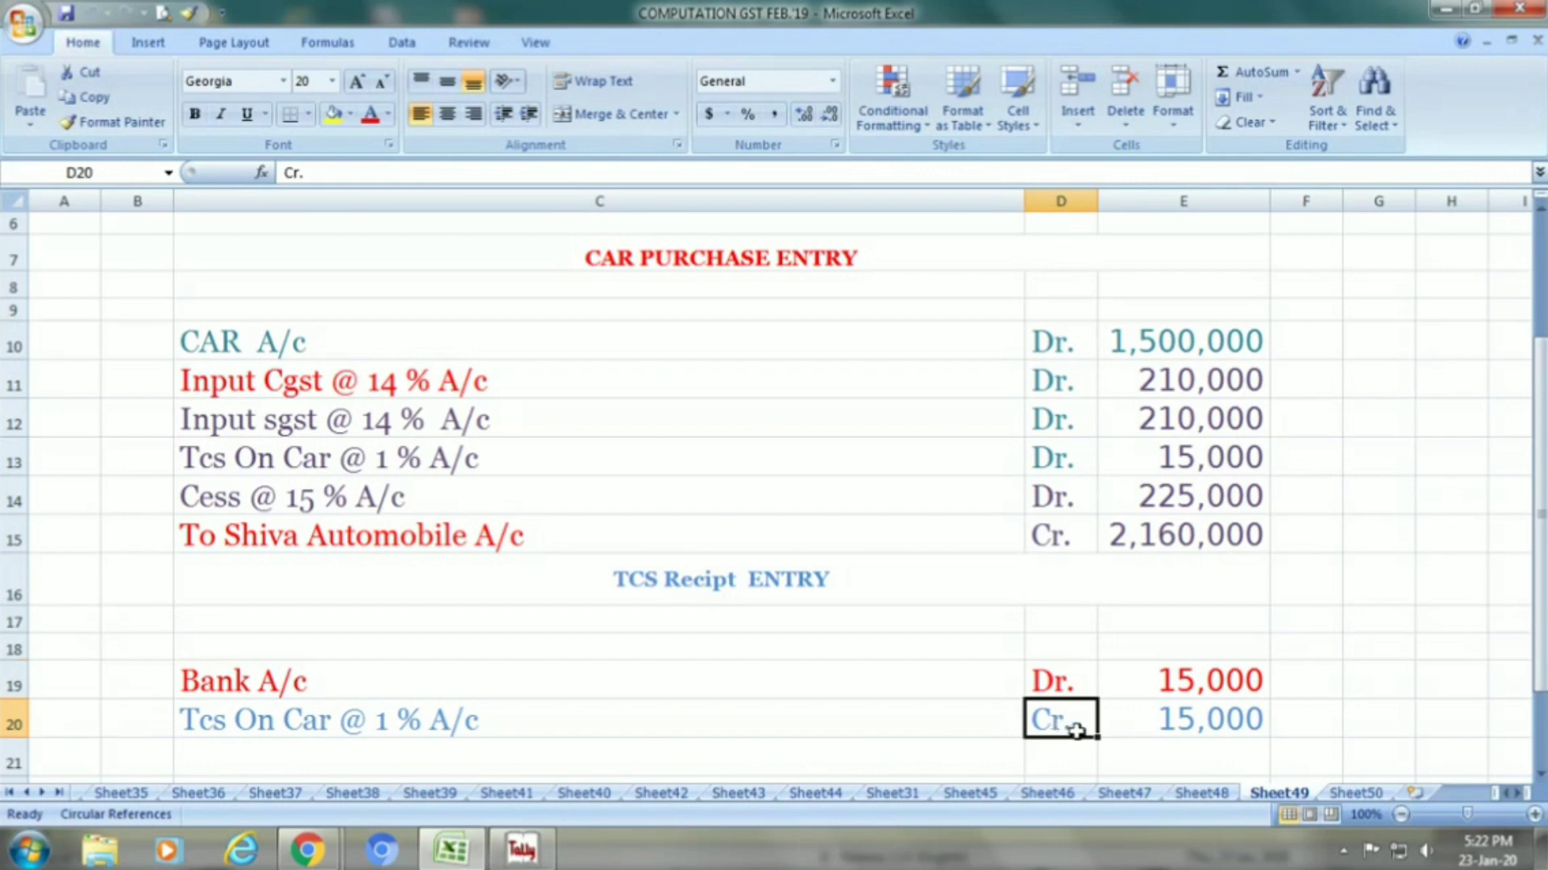
left_click(1199, 727)
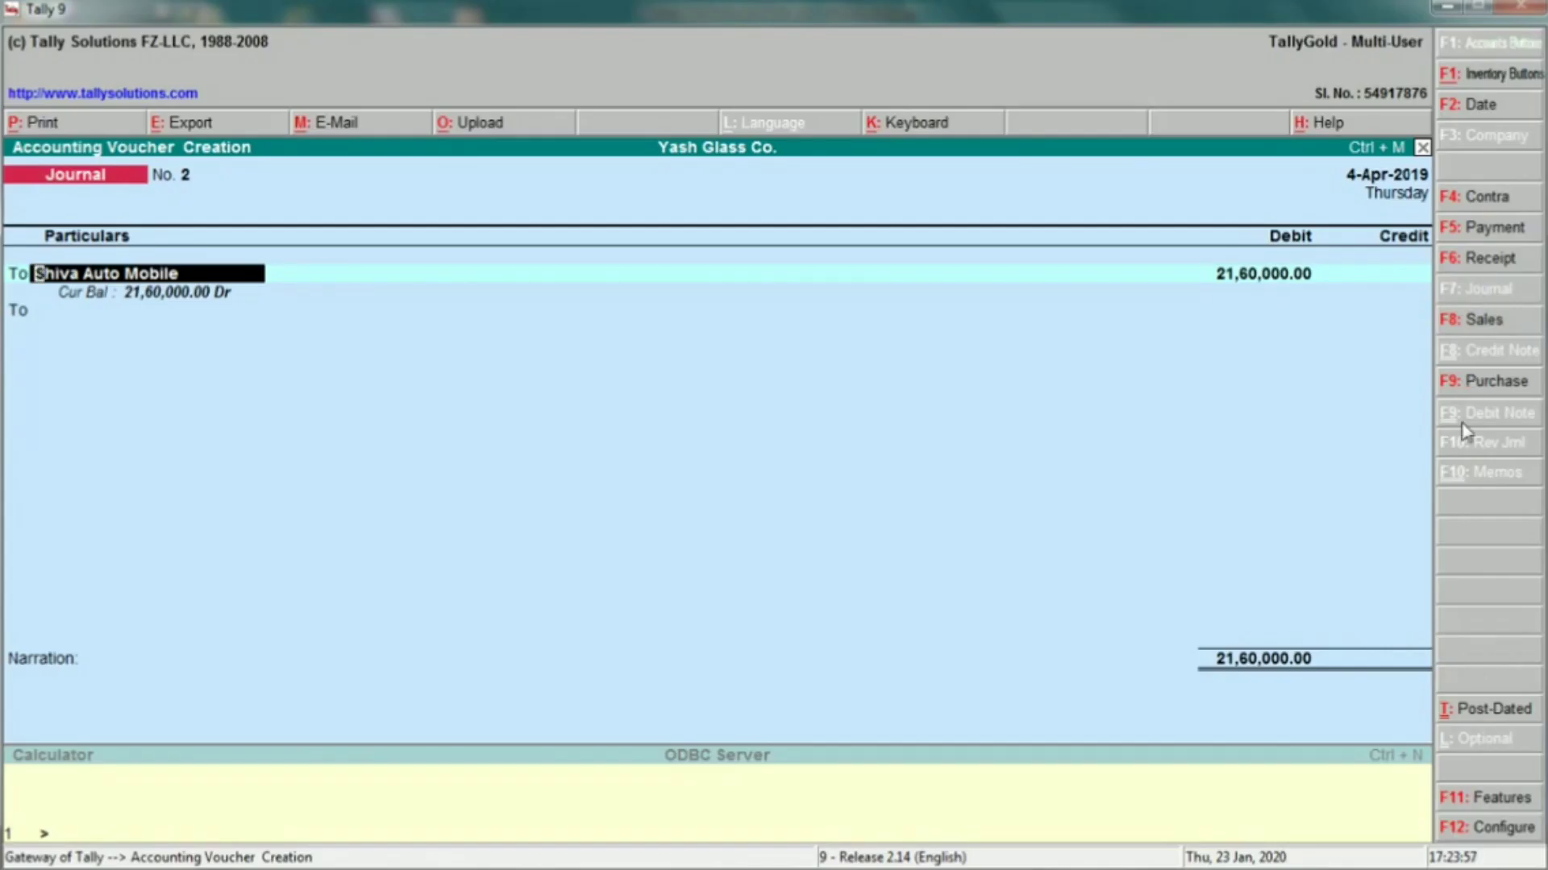
Step: Keep the Shiva Auto Mobile line in the Tally journal voucher and add a By line for the Car ledger
key("Return")
key("Return")
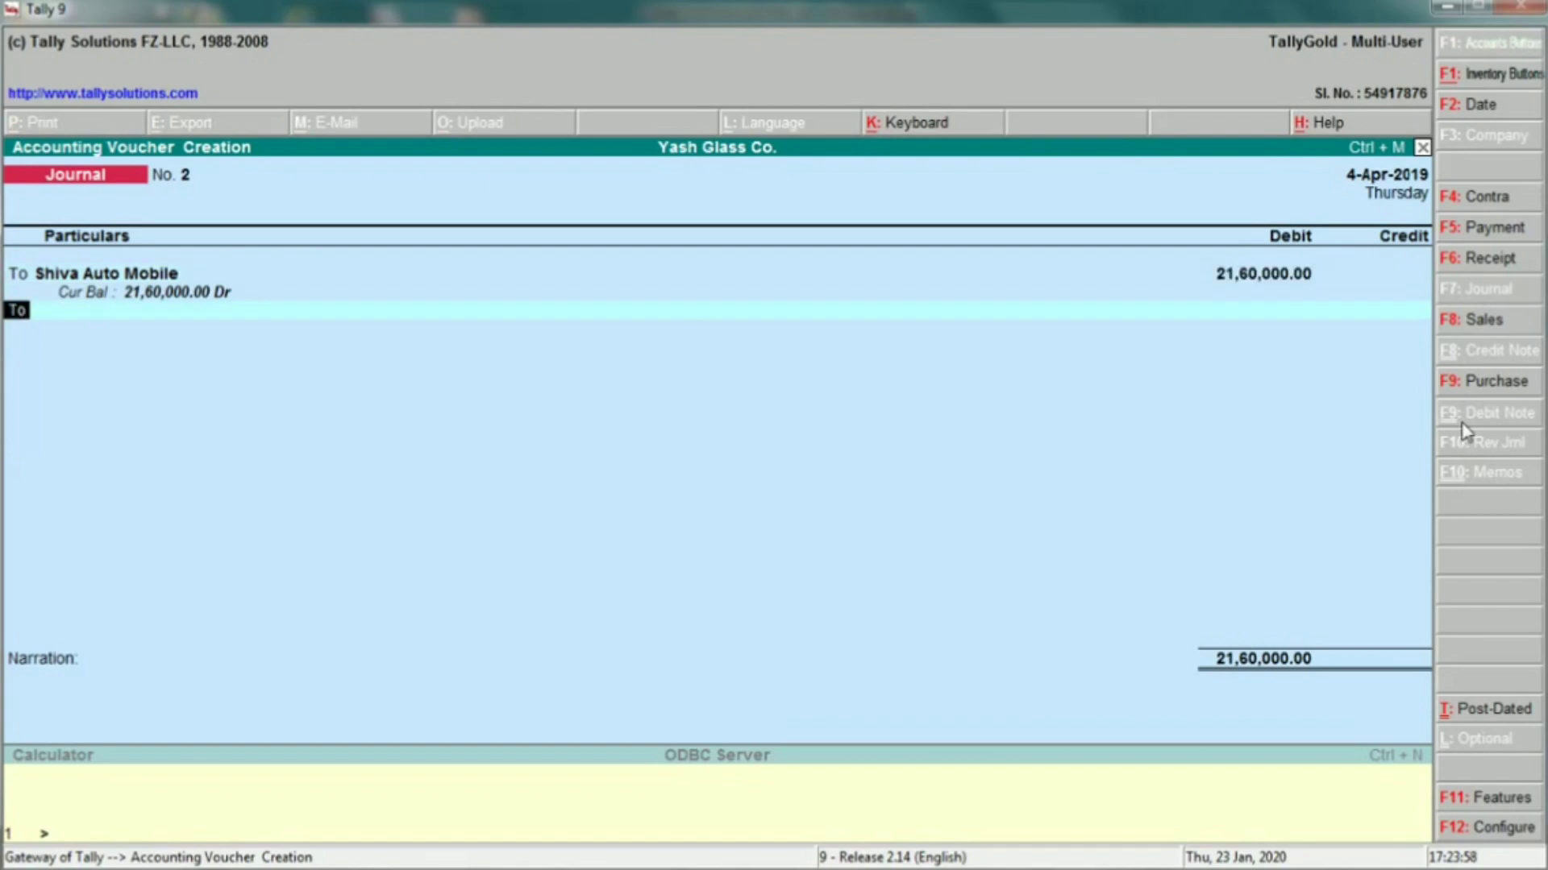
key("alt+Tab")
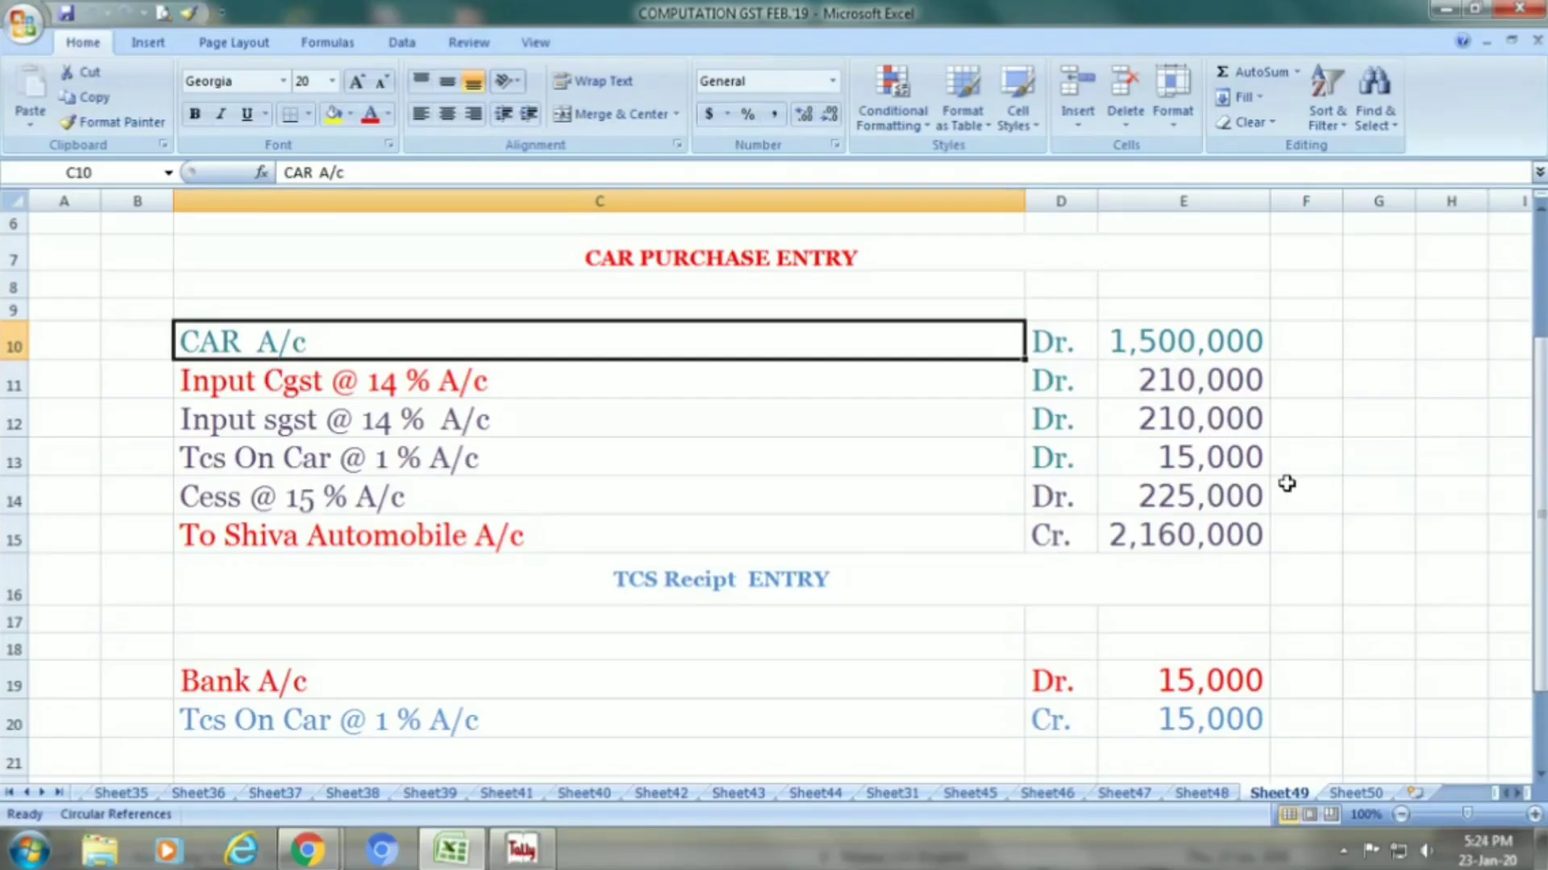
key("alt+Tab")
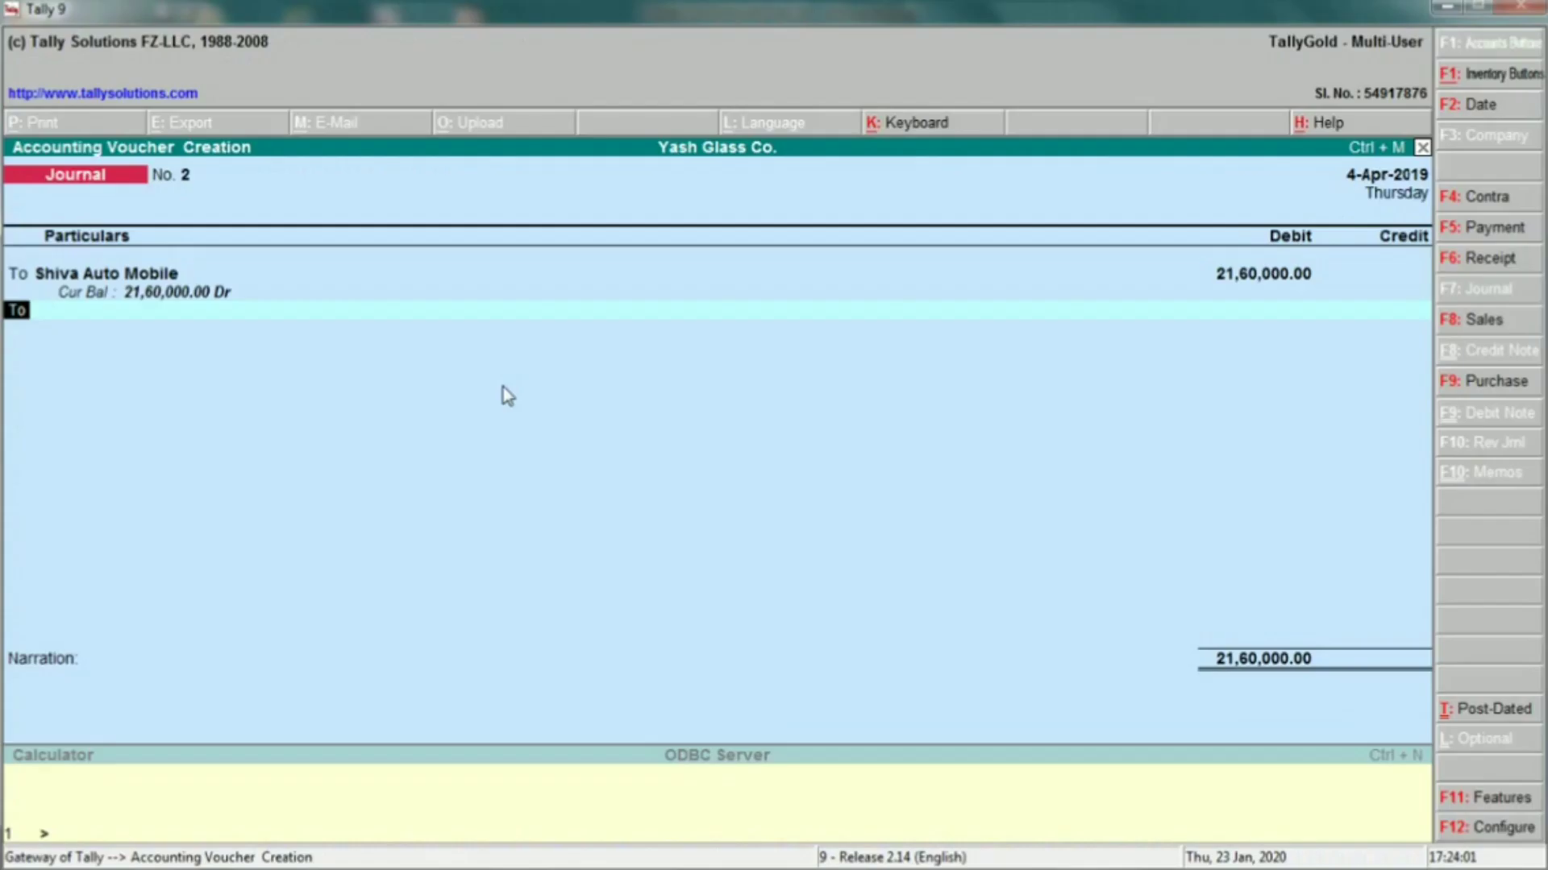
type("b")
key("Return")
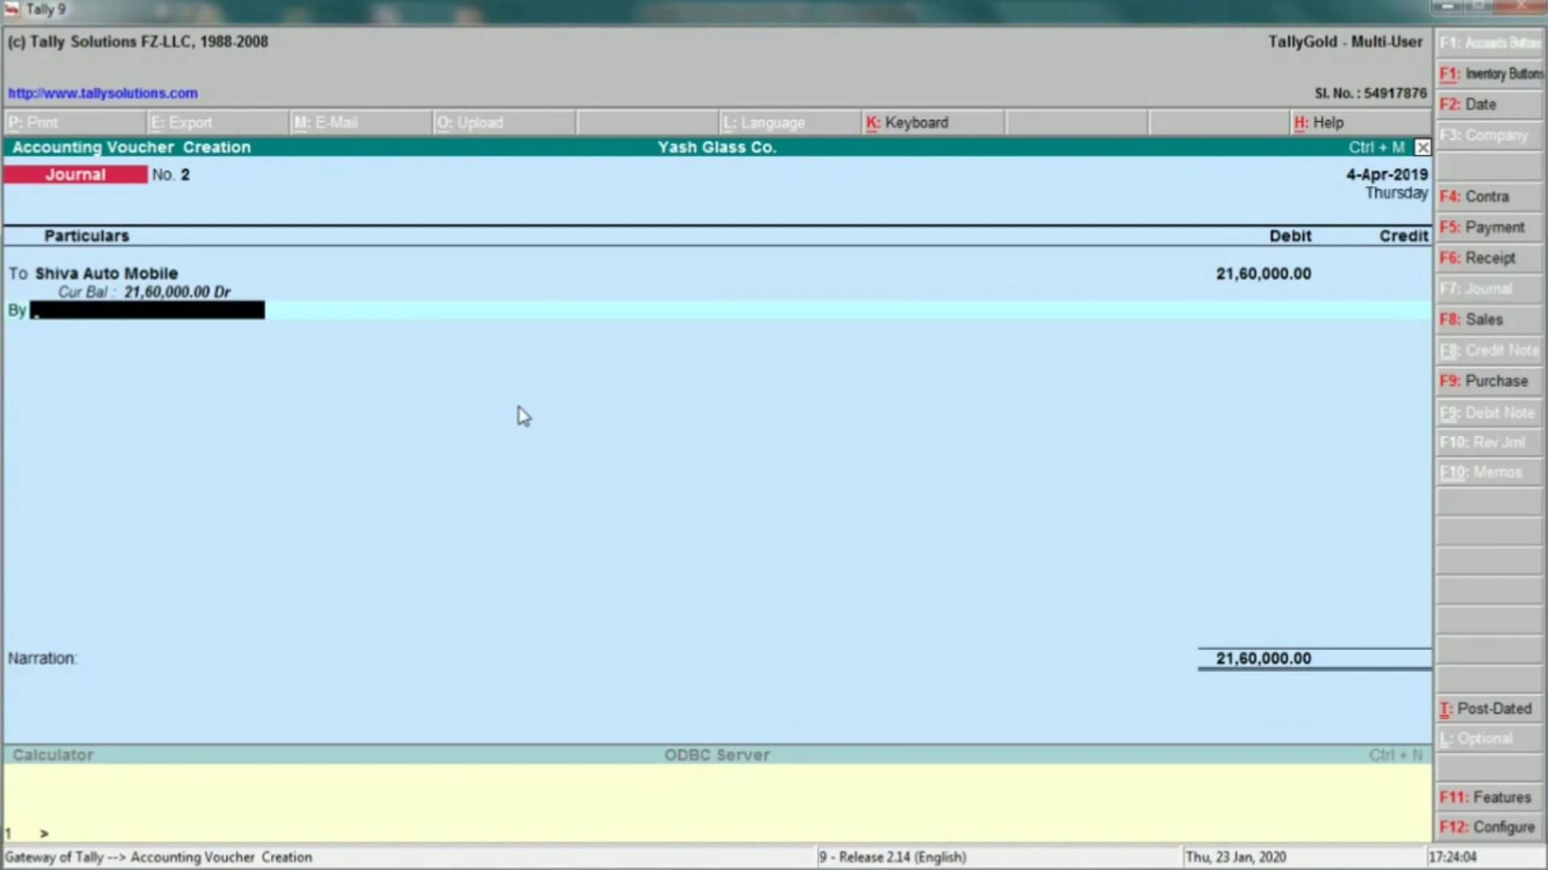
type("CAR")
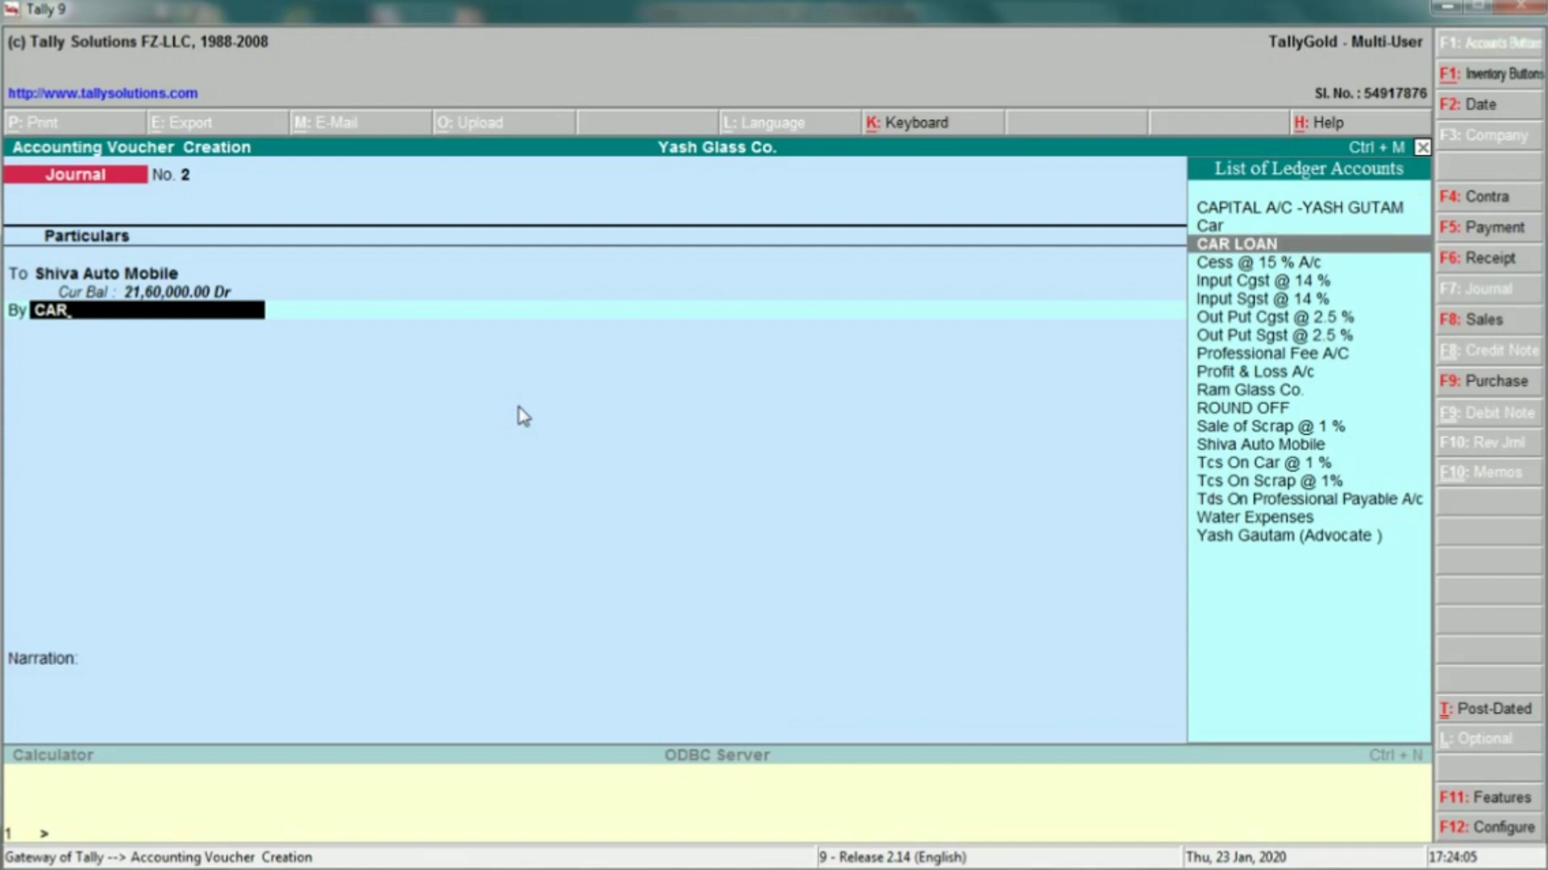
key("Return")
Step: Enter 1500000 as the Car ledger's debit amount, checking the figure against the car purchase entry in the Excel sheet
key("alt+Tab")
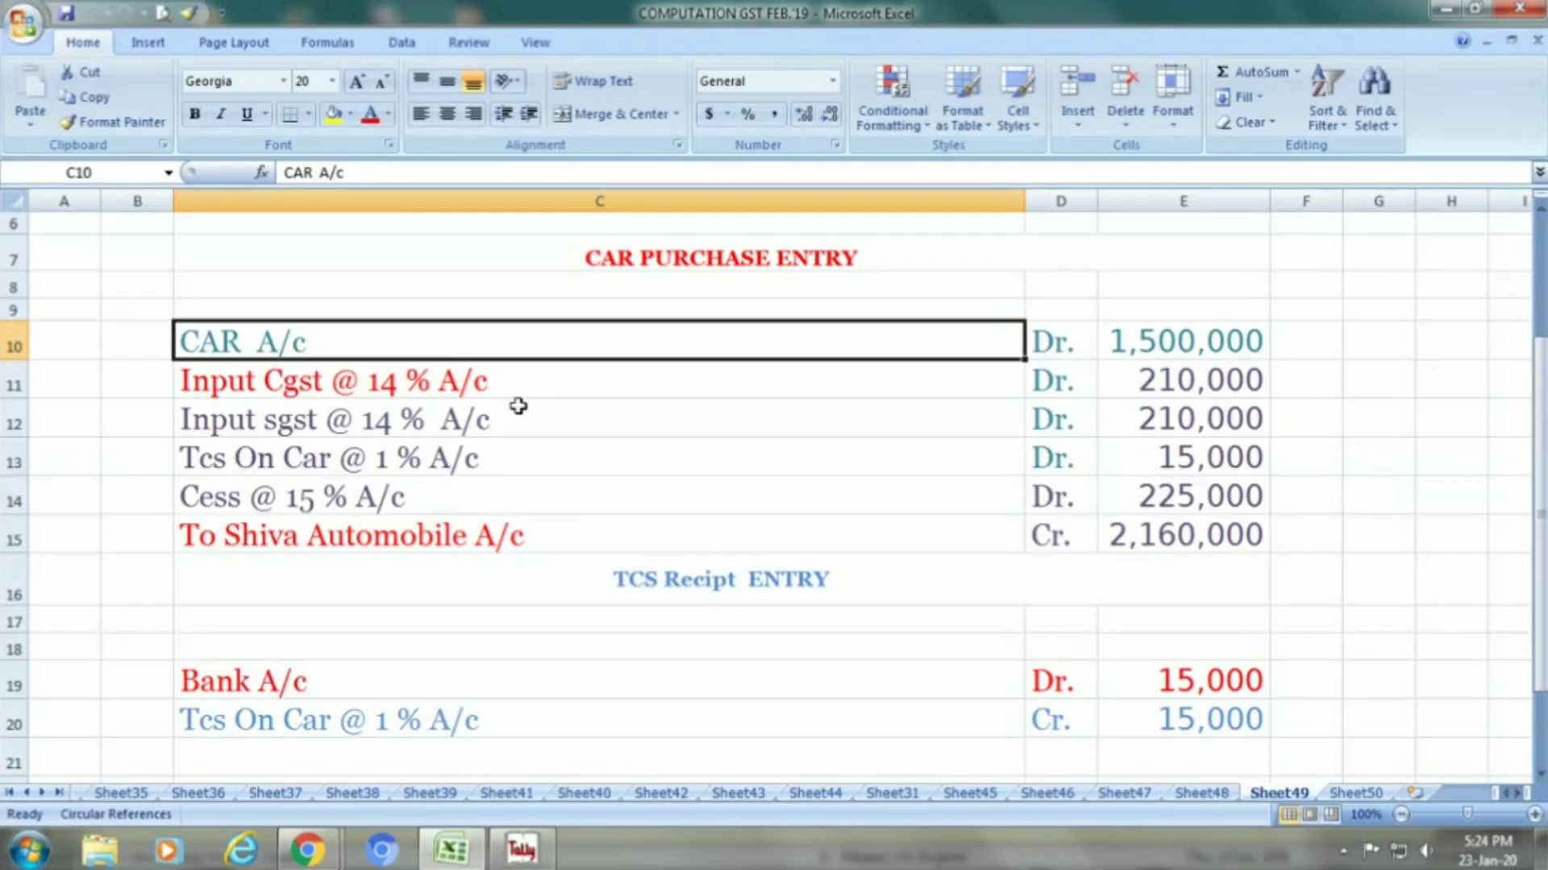
key("alt+Tab")
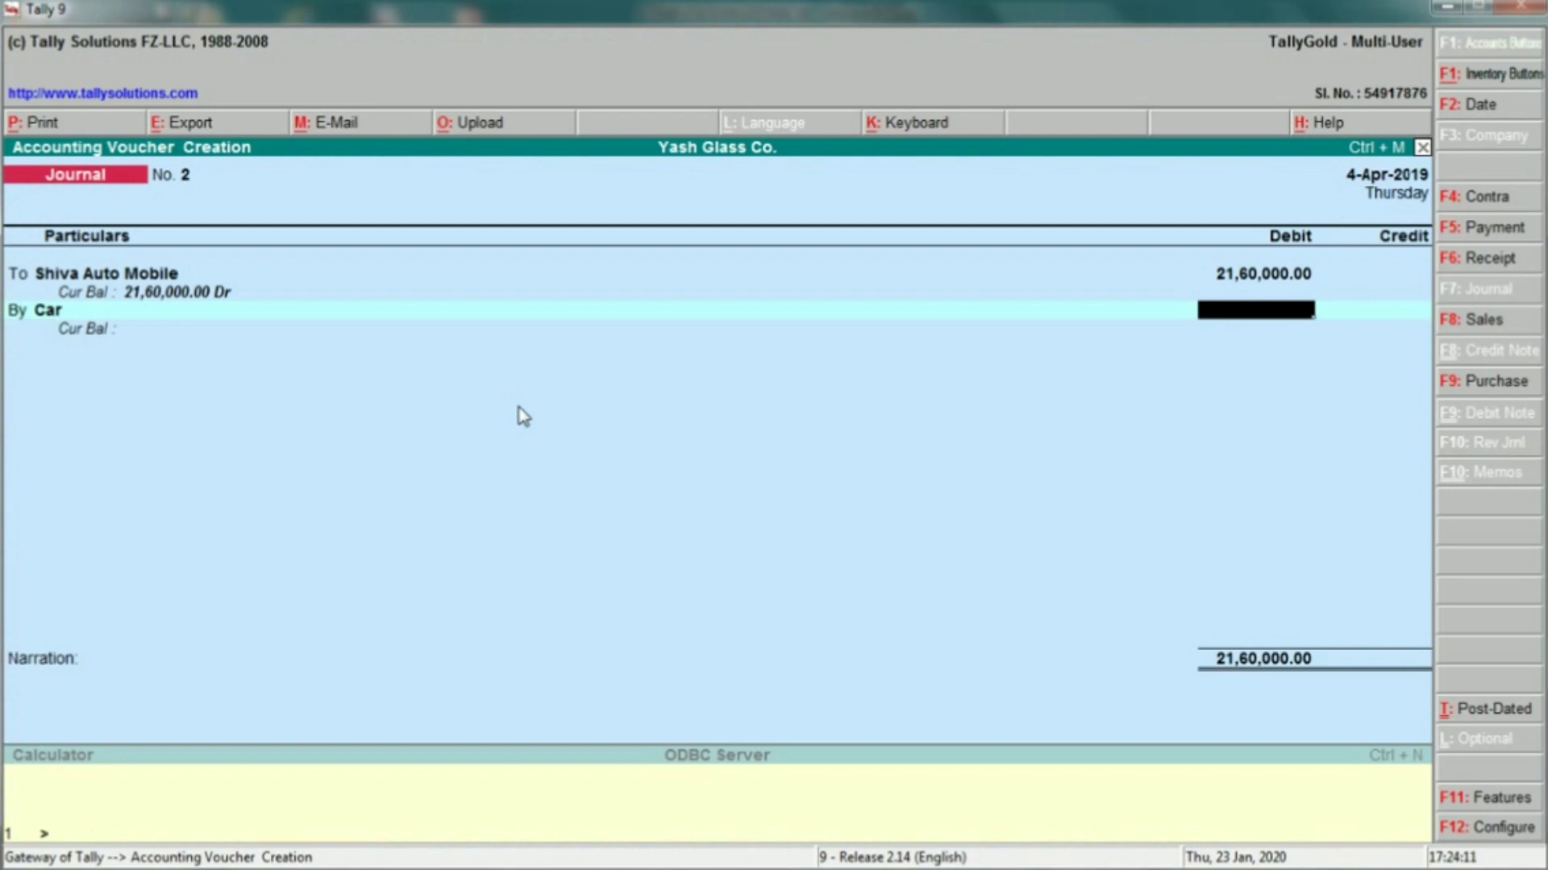
key("alt+Tab")
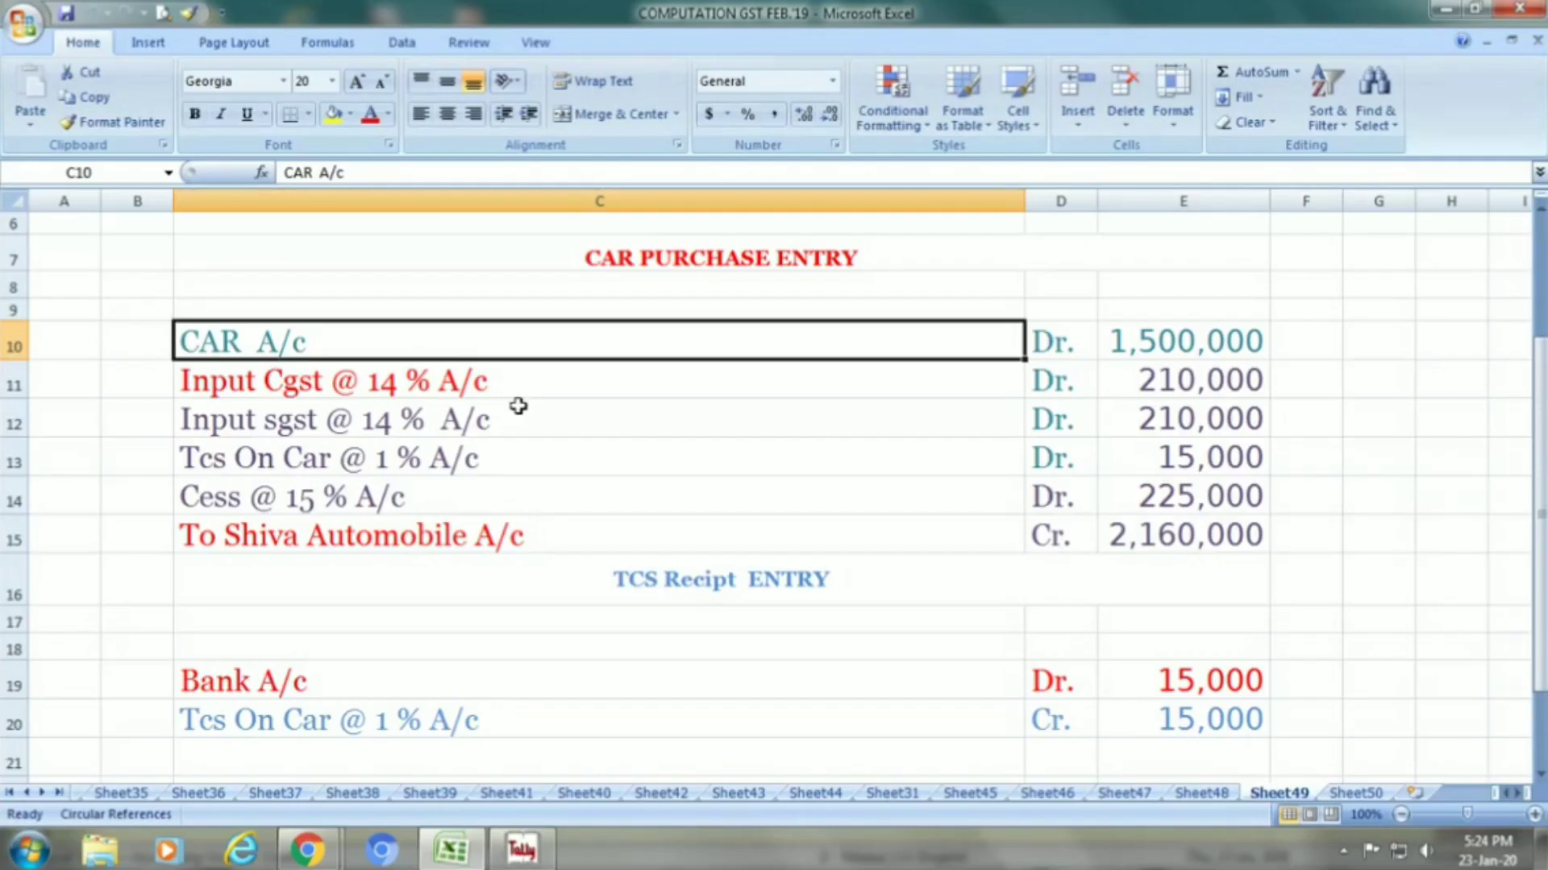
key("Right")
key("Right")
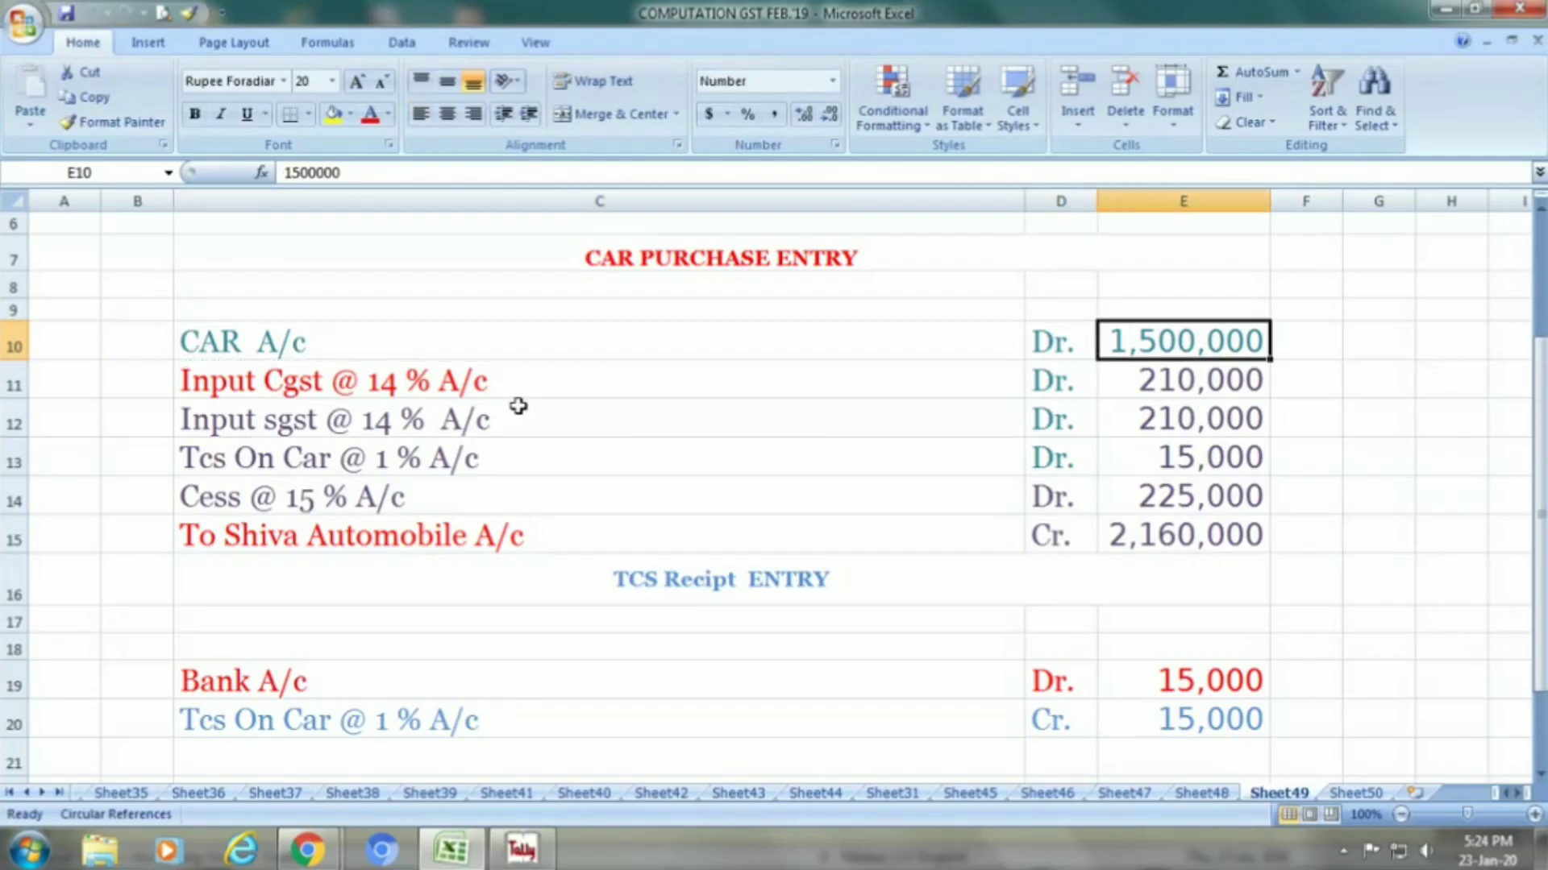
key("alt+Tab")
type("1500")
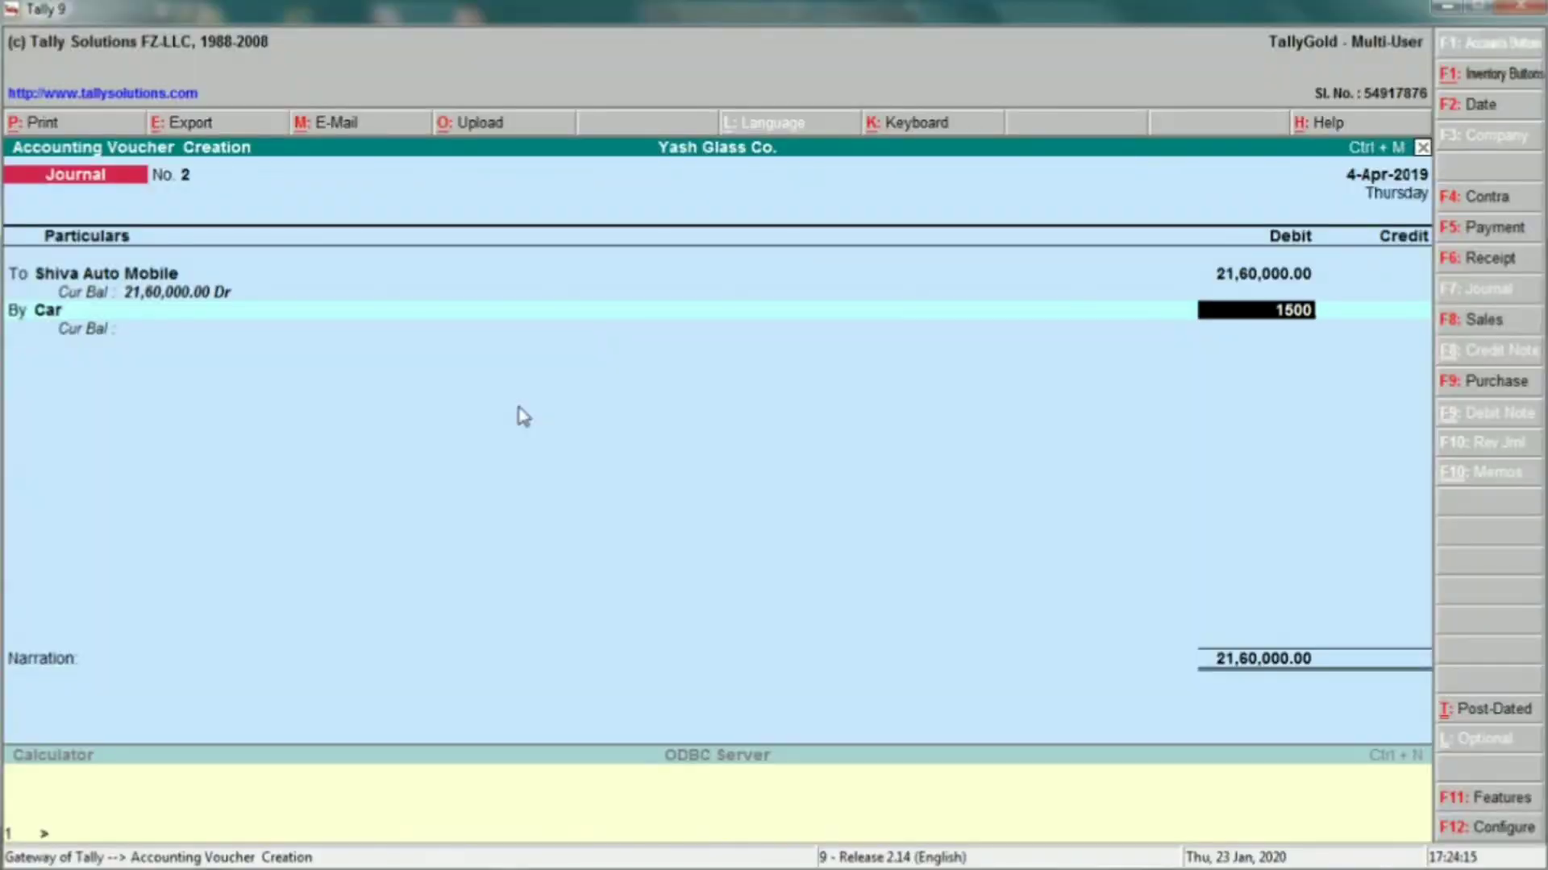
key("alt+Tab")
key("alt+Tab")
type("000")
key("Return")
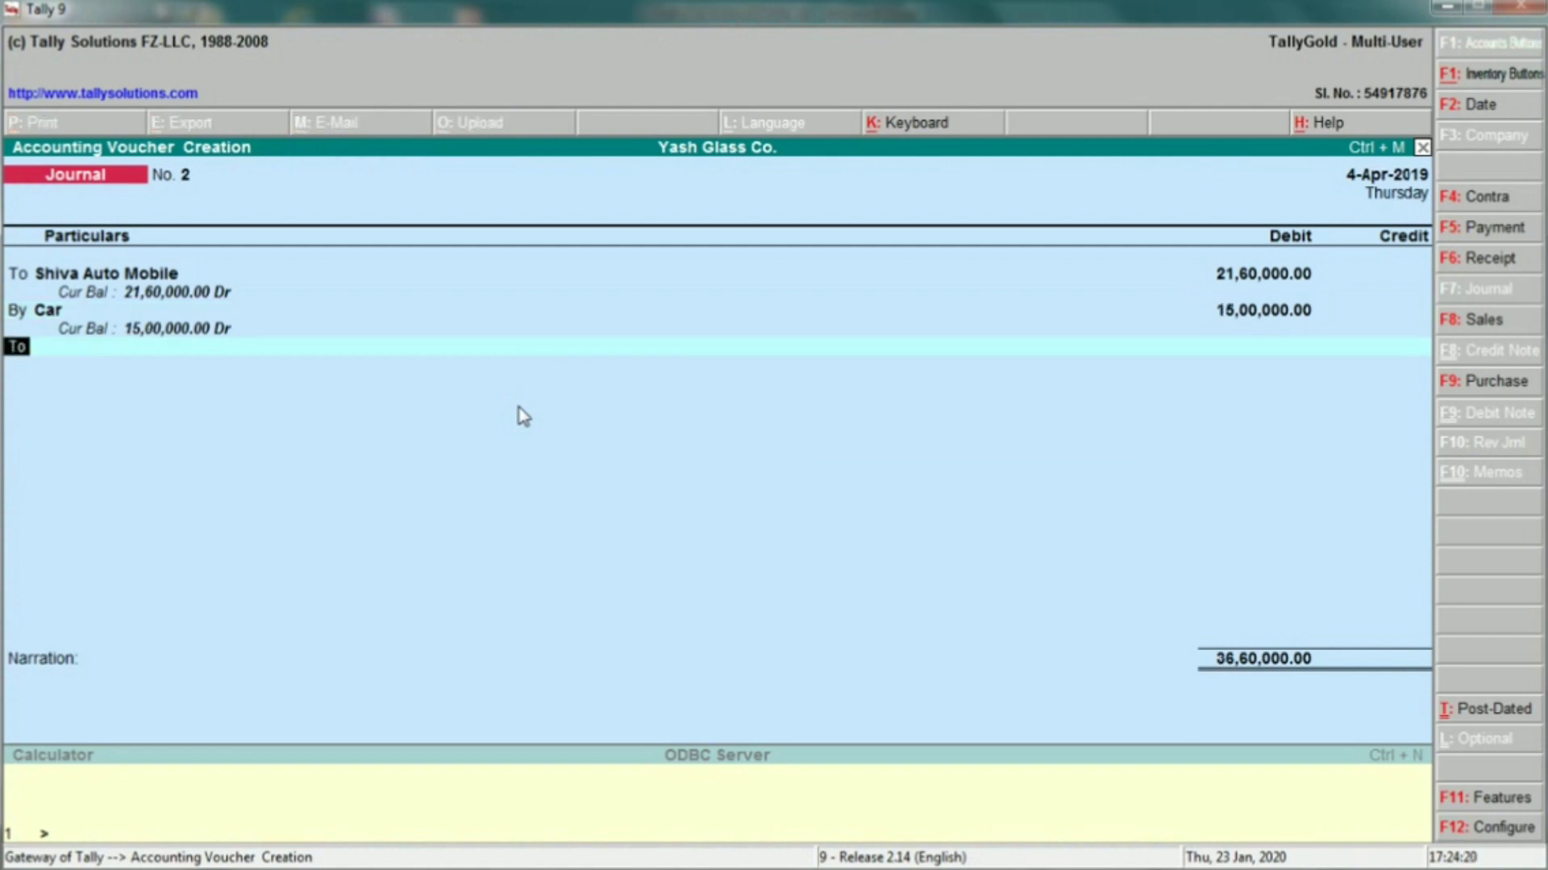
Step: Add a By line for the Input Cgst @ 14 % ledger, following the account listed in the Excel sheet
type("b")
key("Return")
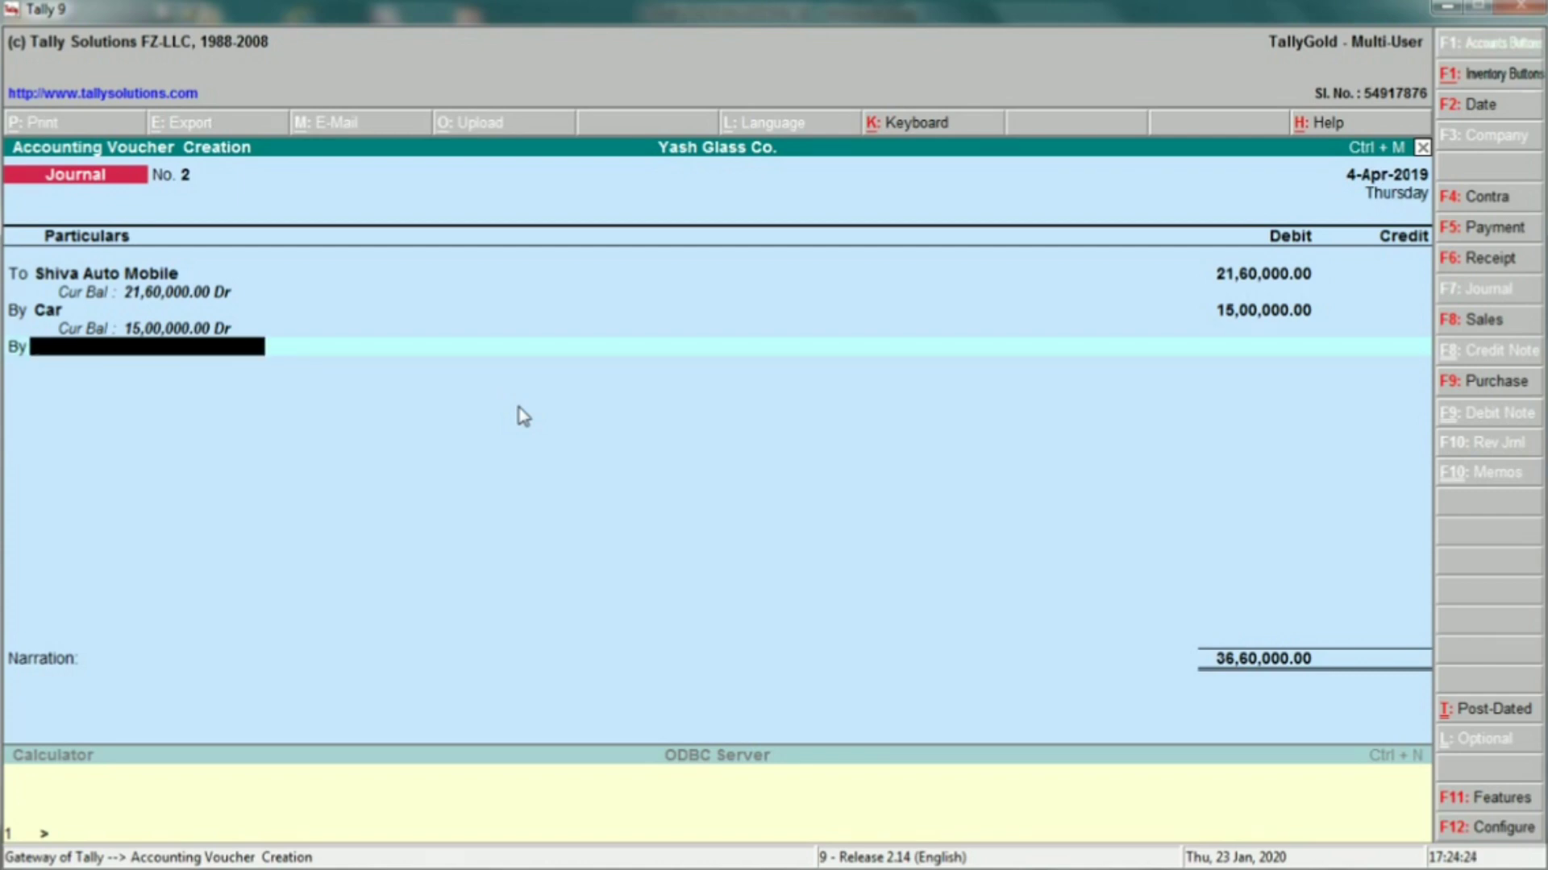
key("alt+Tab")
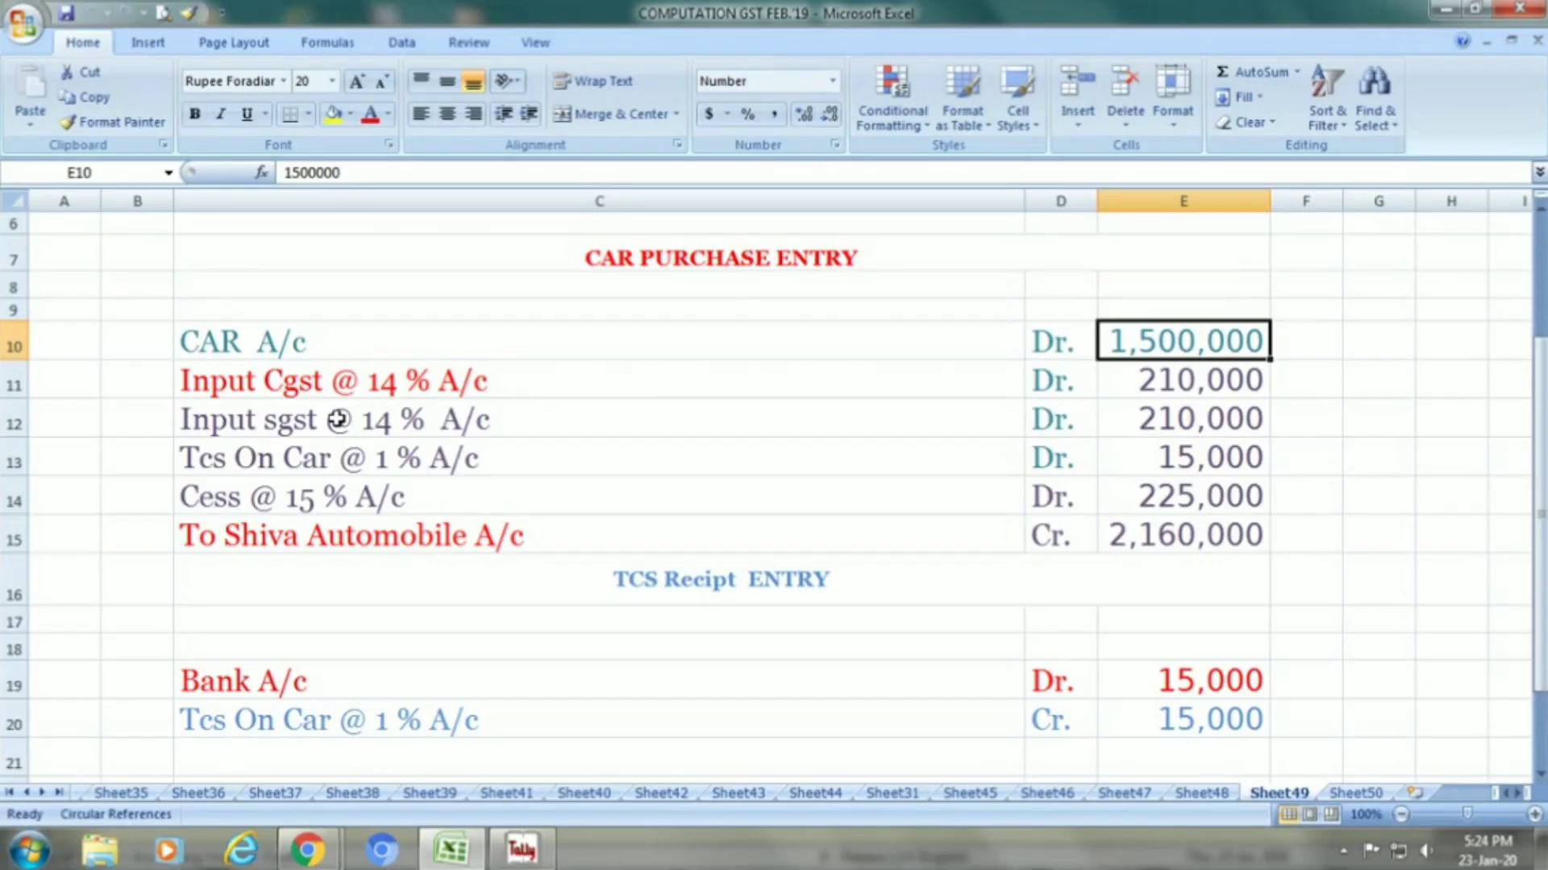
left_click(294, 390)
key("alt+Tab")
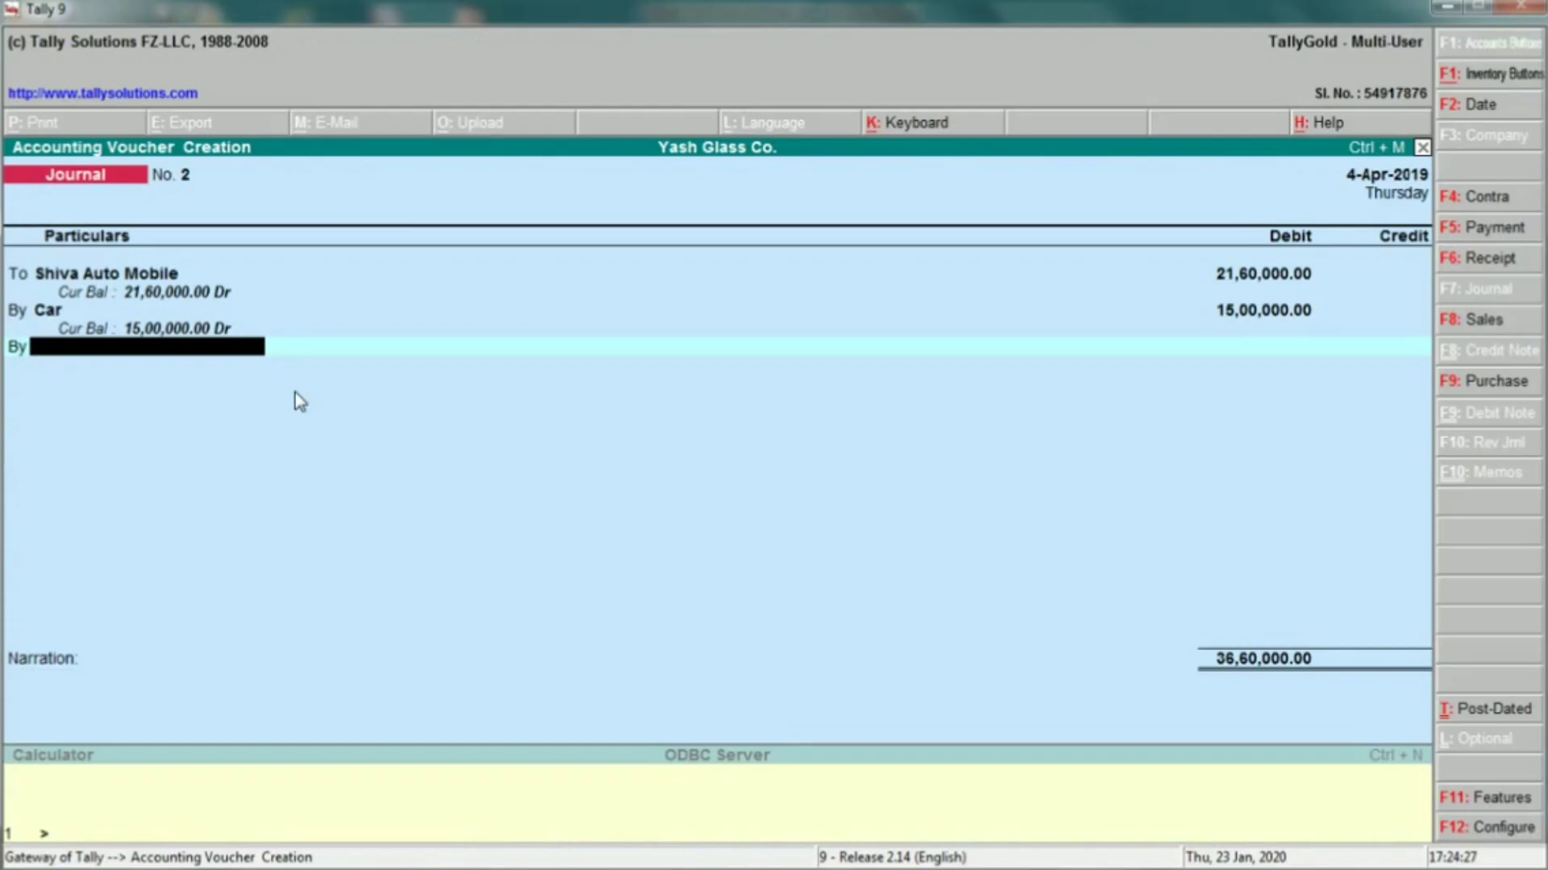
type("INPUT")
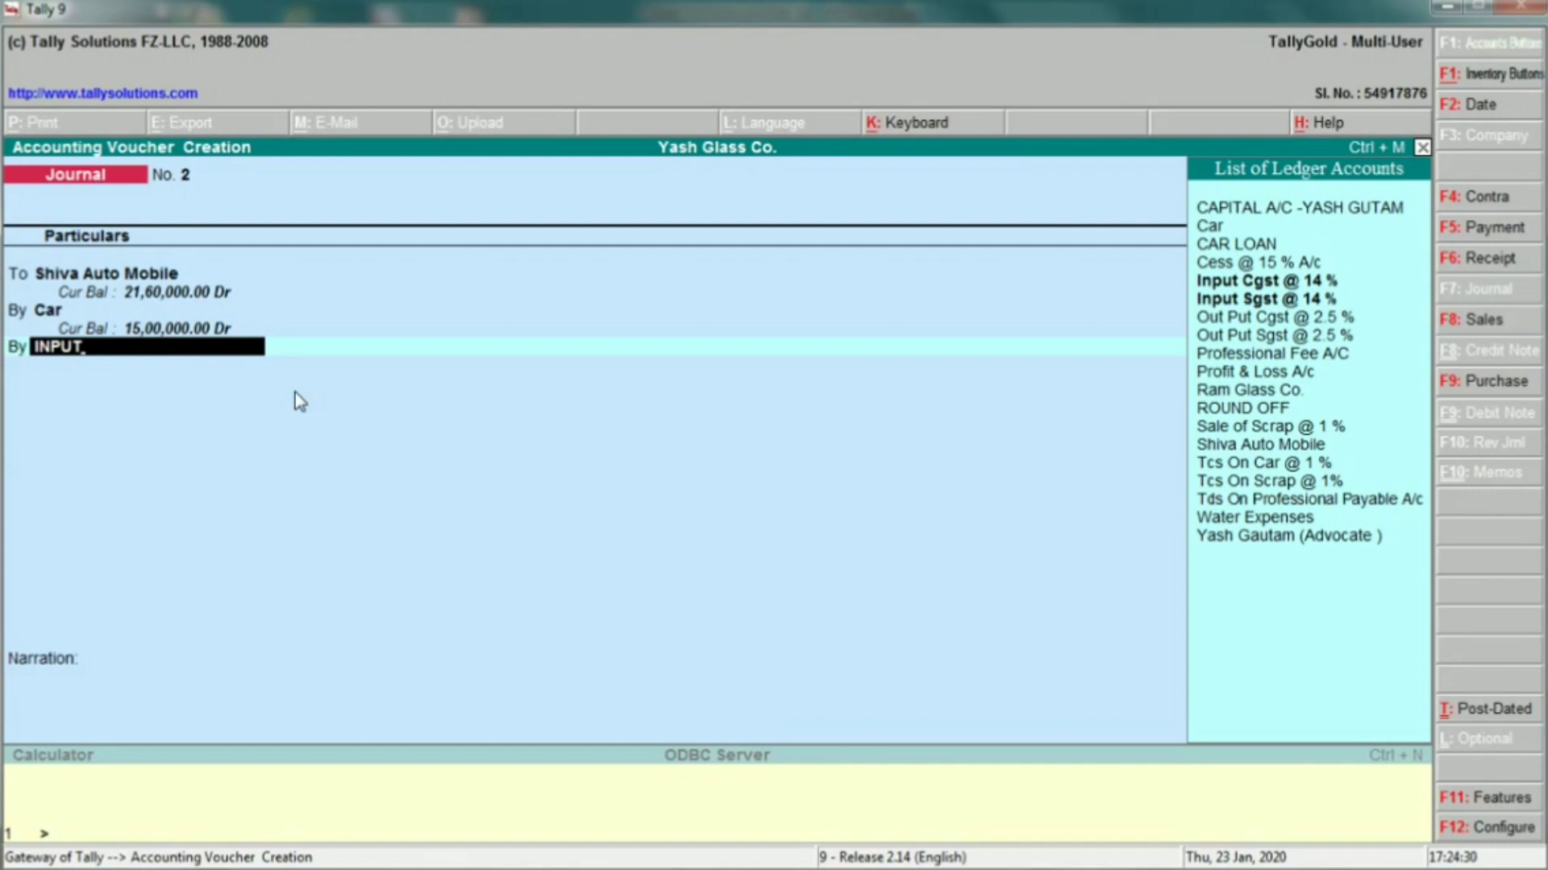
key("Down")
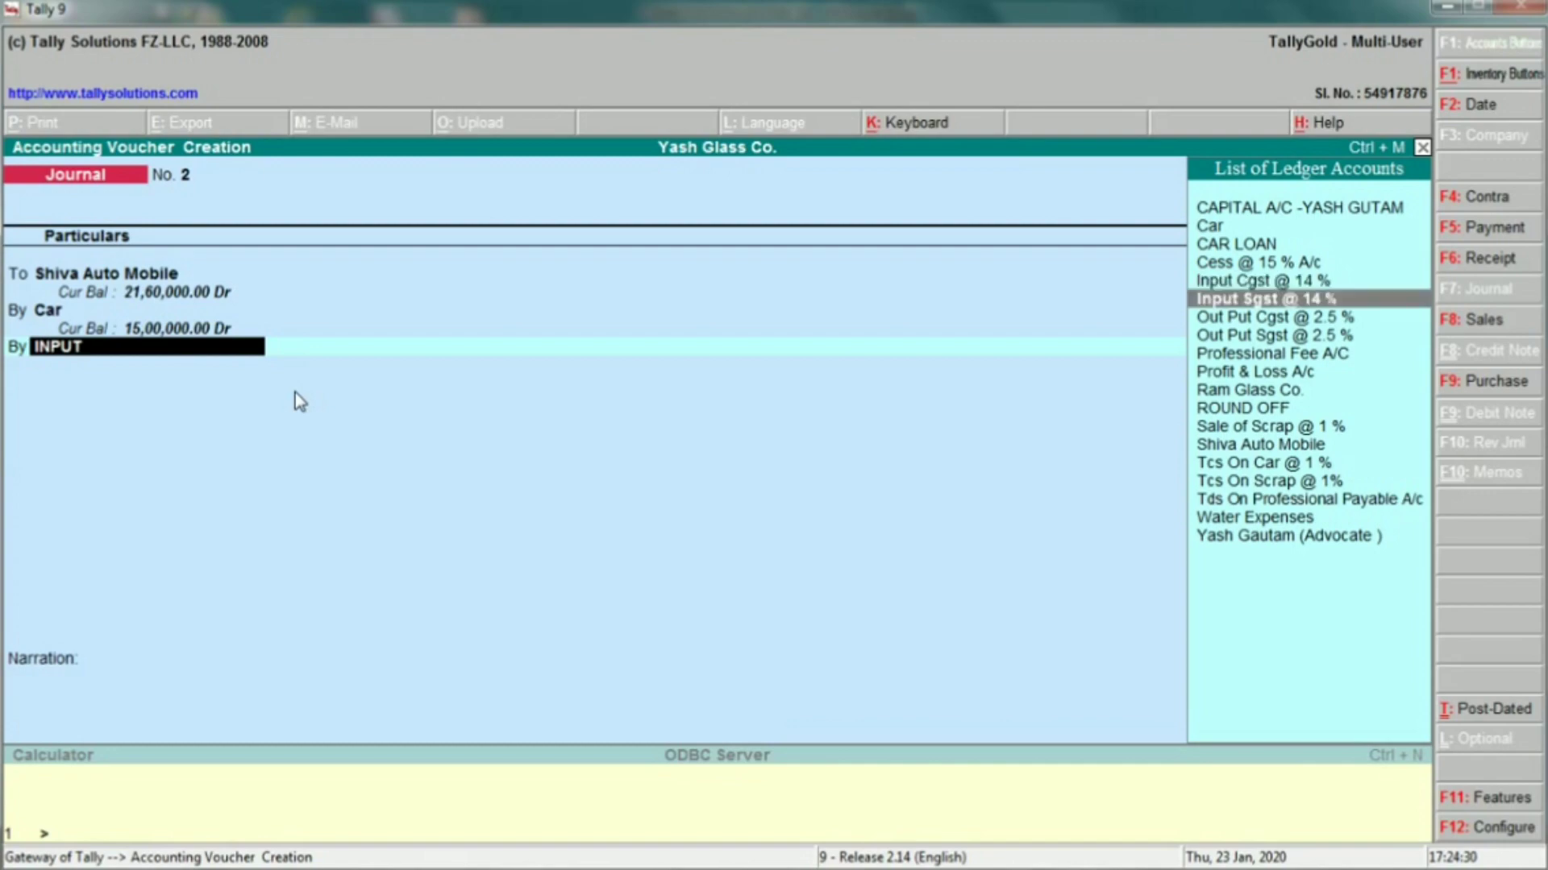
key("Up")
key("Return")
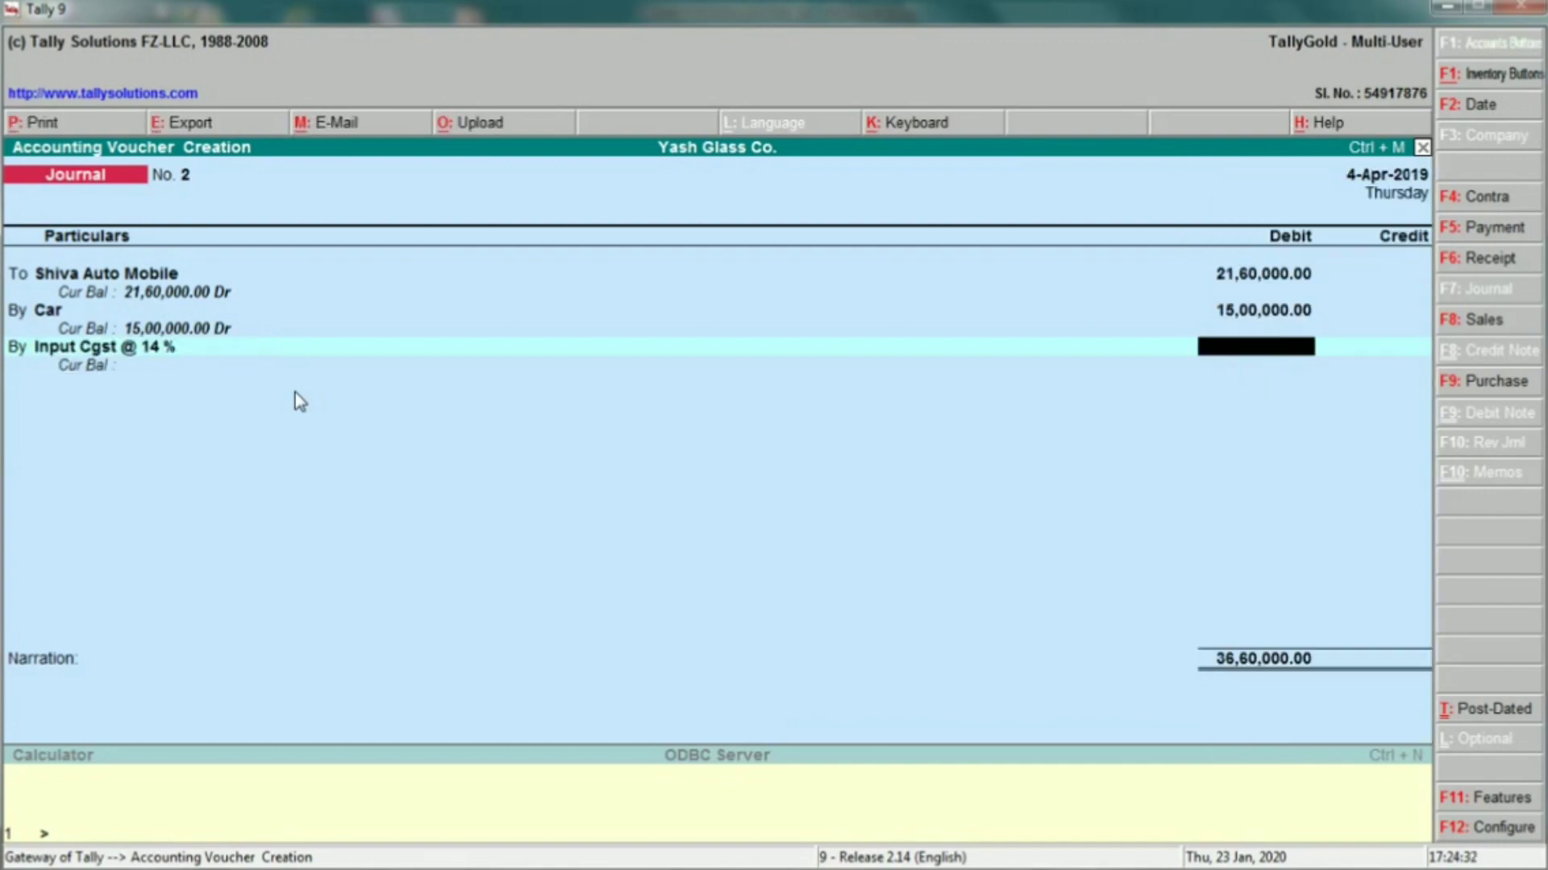
Step: Enter 210000 as the Input Cgst @ 14 % debit amount, checking the figure in the Excel sheet
key("alt+Tab")
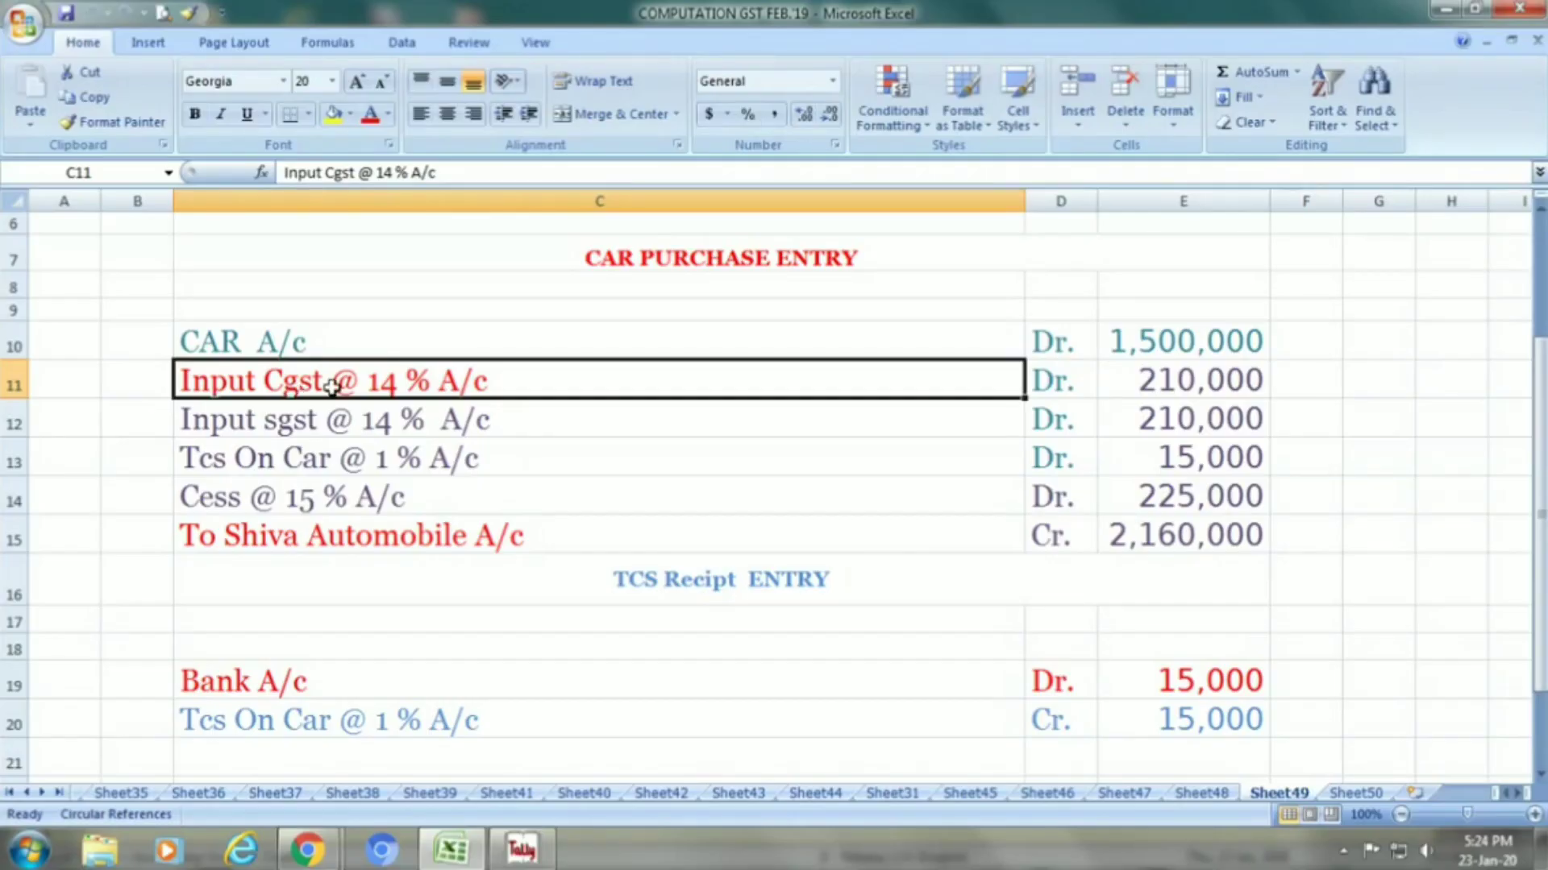
left_click(1184, 387)
key("alt+Tab")
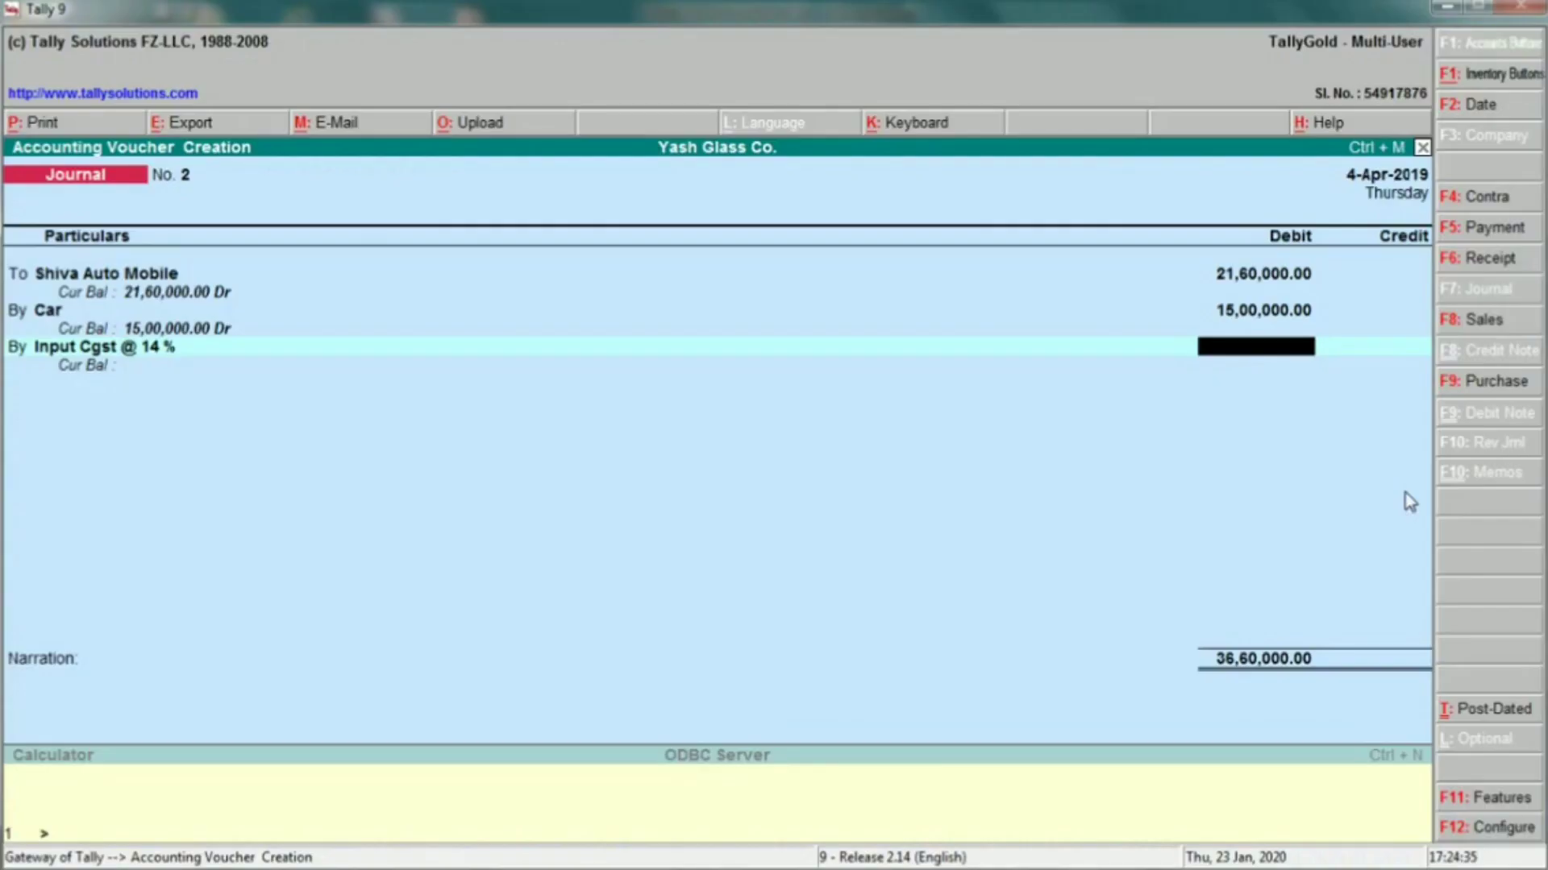
type("210")
key("alt+Tab")
key("alt+Tab")
type("000")
key("Return")
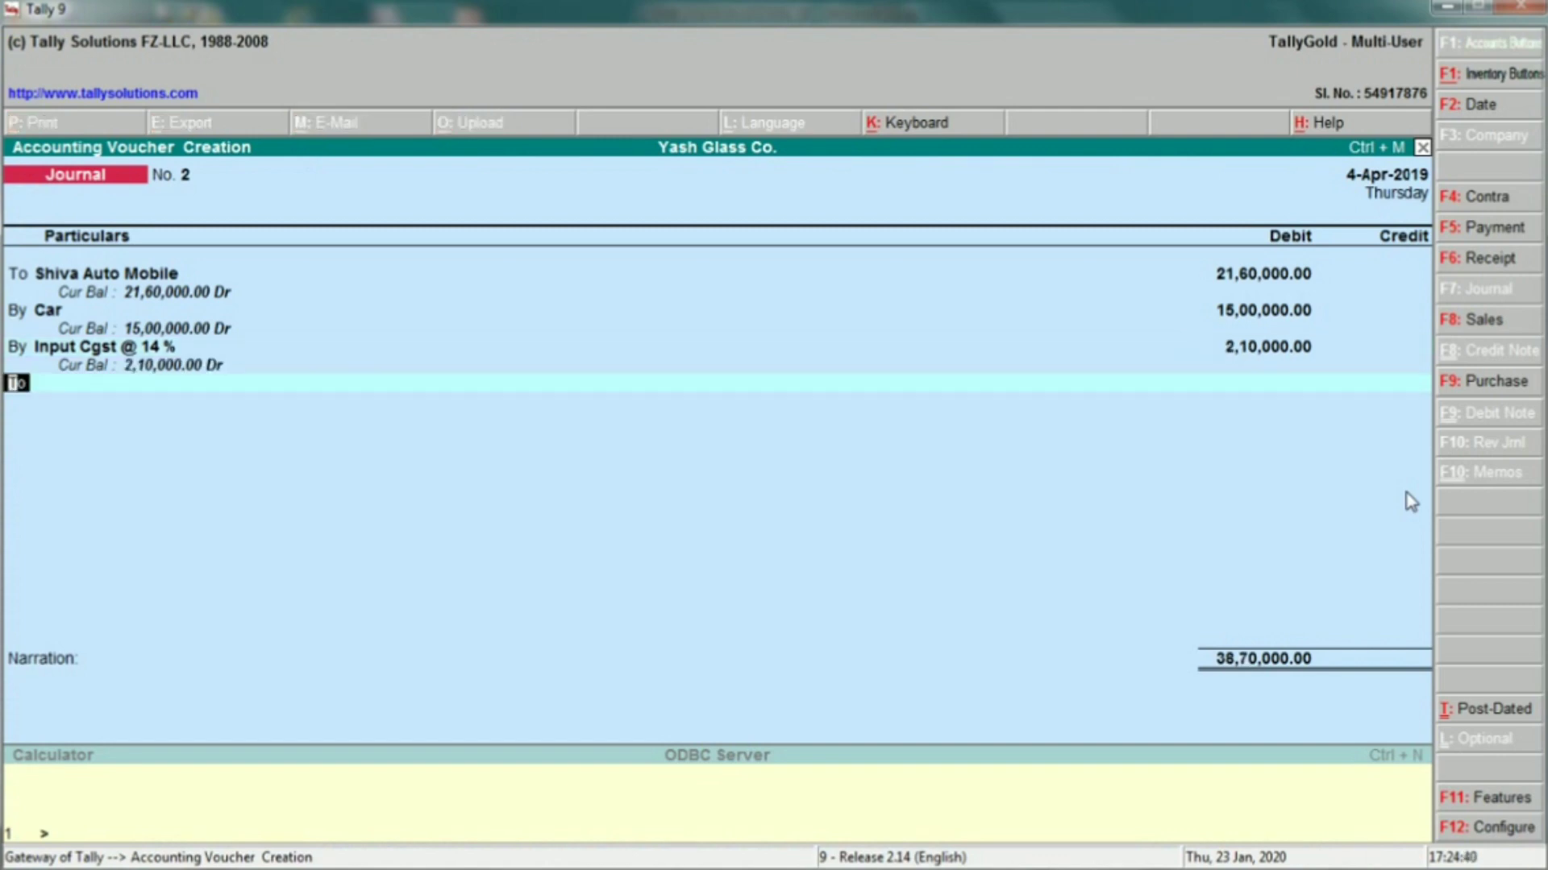
Step: Add a By line for the Input Sgst @ 14 % ledger to the journal voucher
type("b")
key("Return")
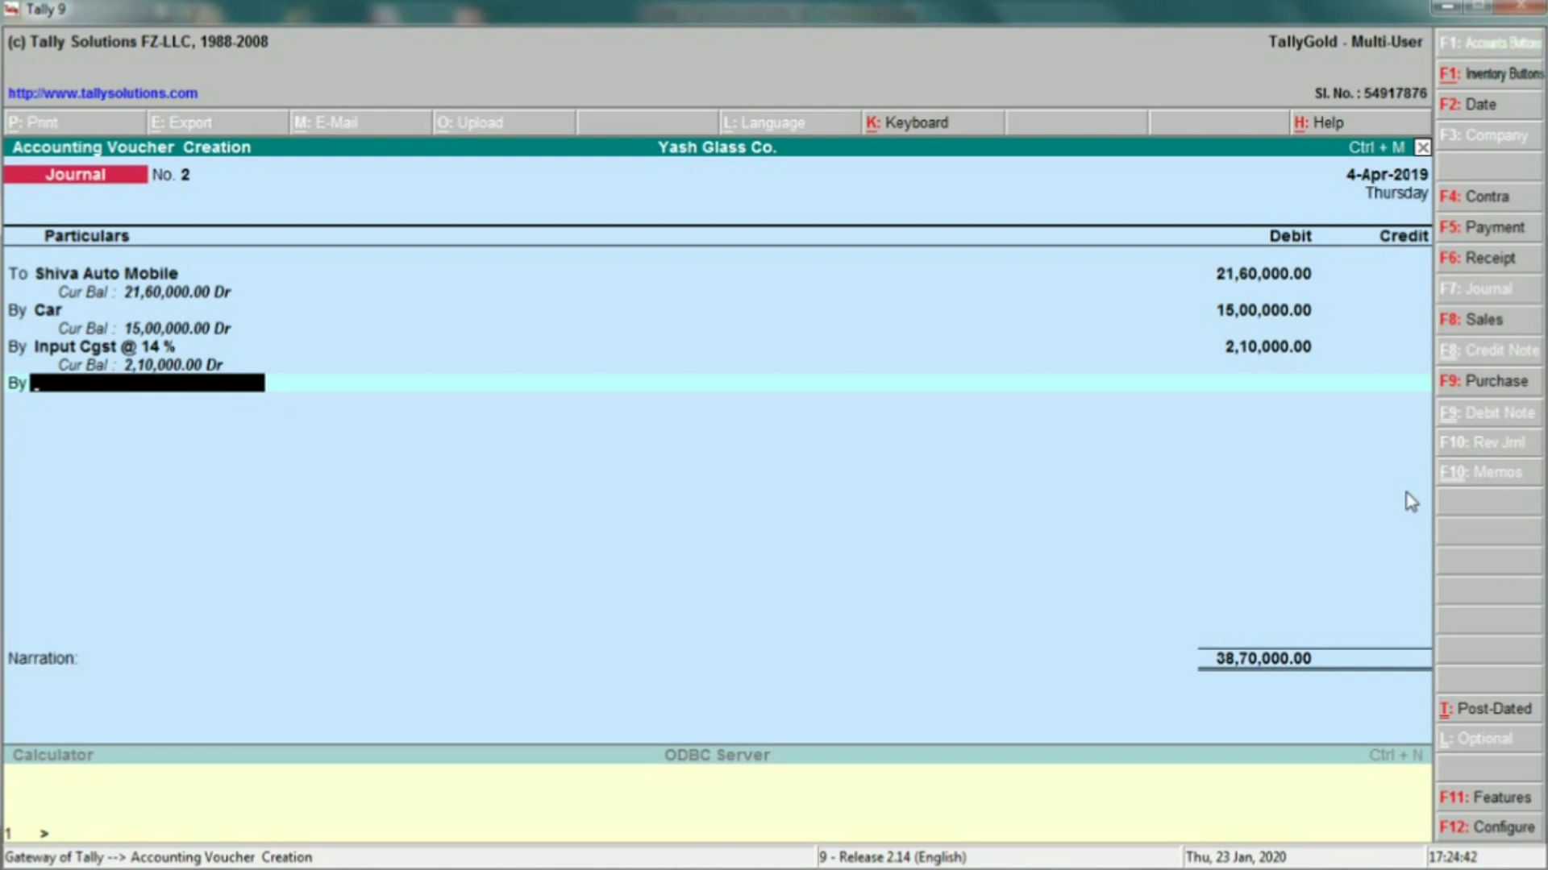
type("INPUT")
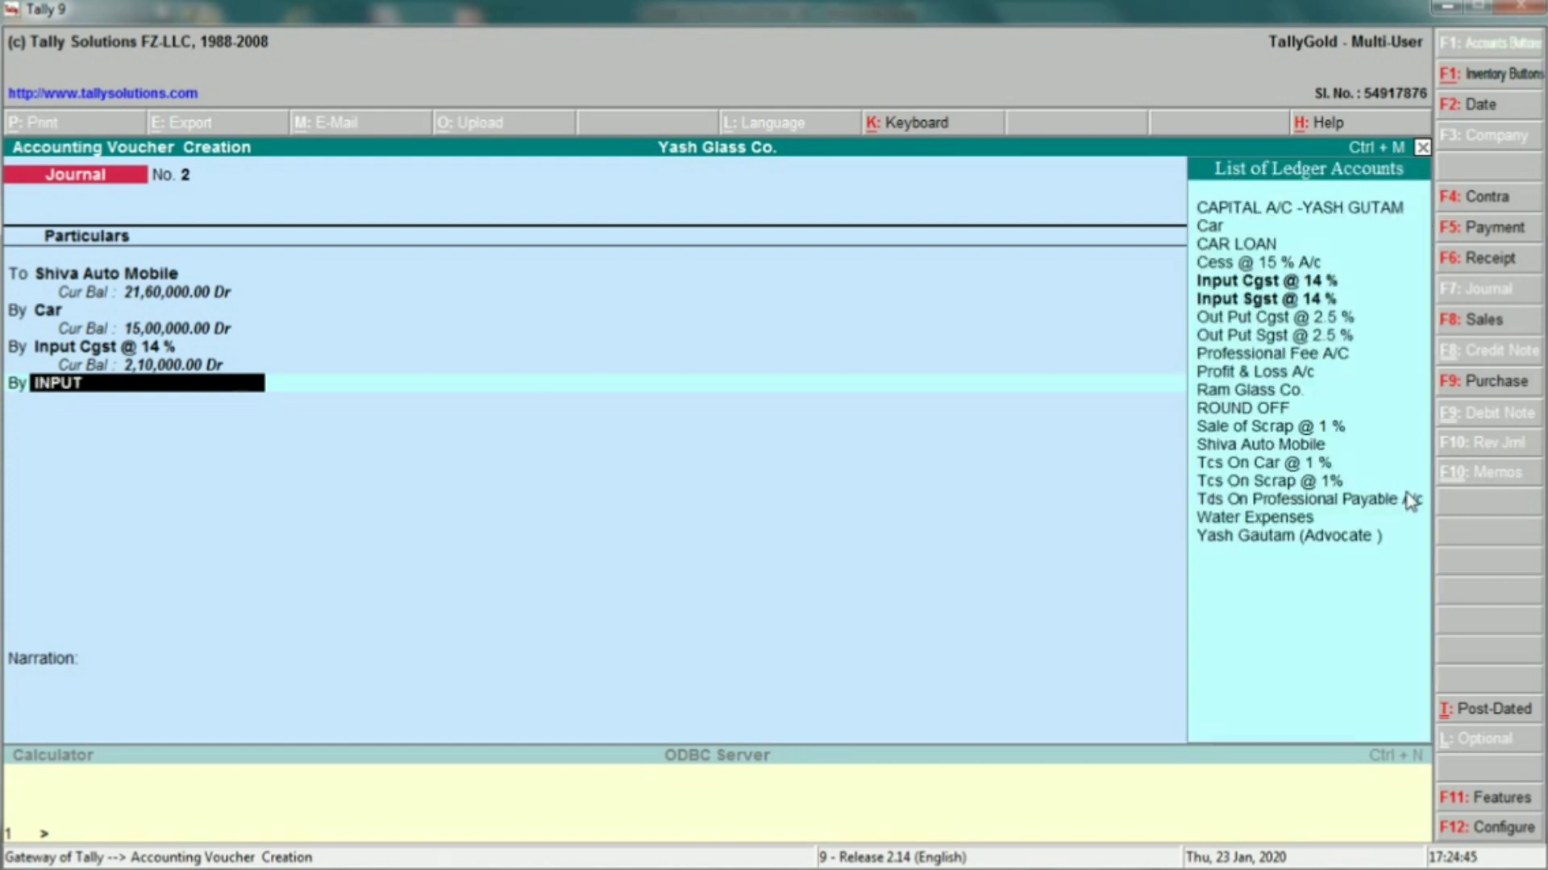
key("Down")
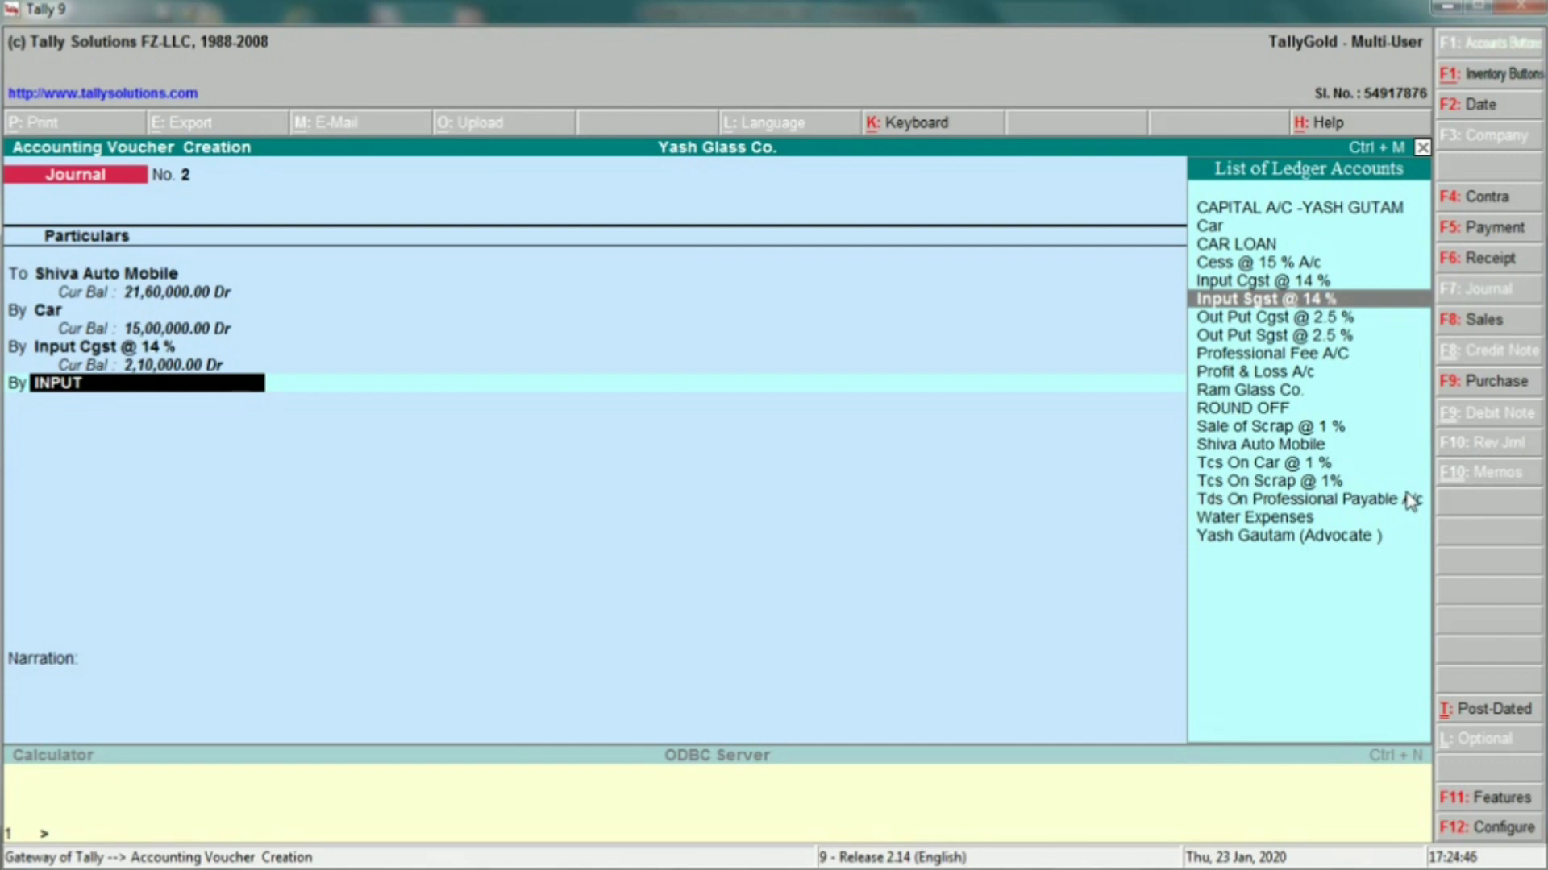
key("Return")
Step: Enter 210000 as the Input Sgst @ 14 % debit amount, checking the figure in the Excel sheet
type("210")
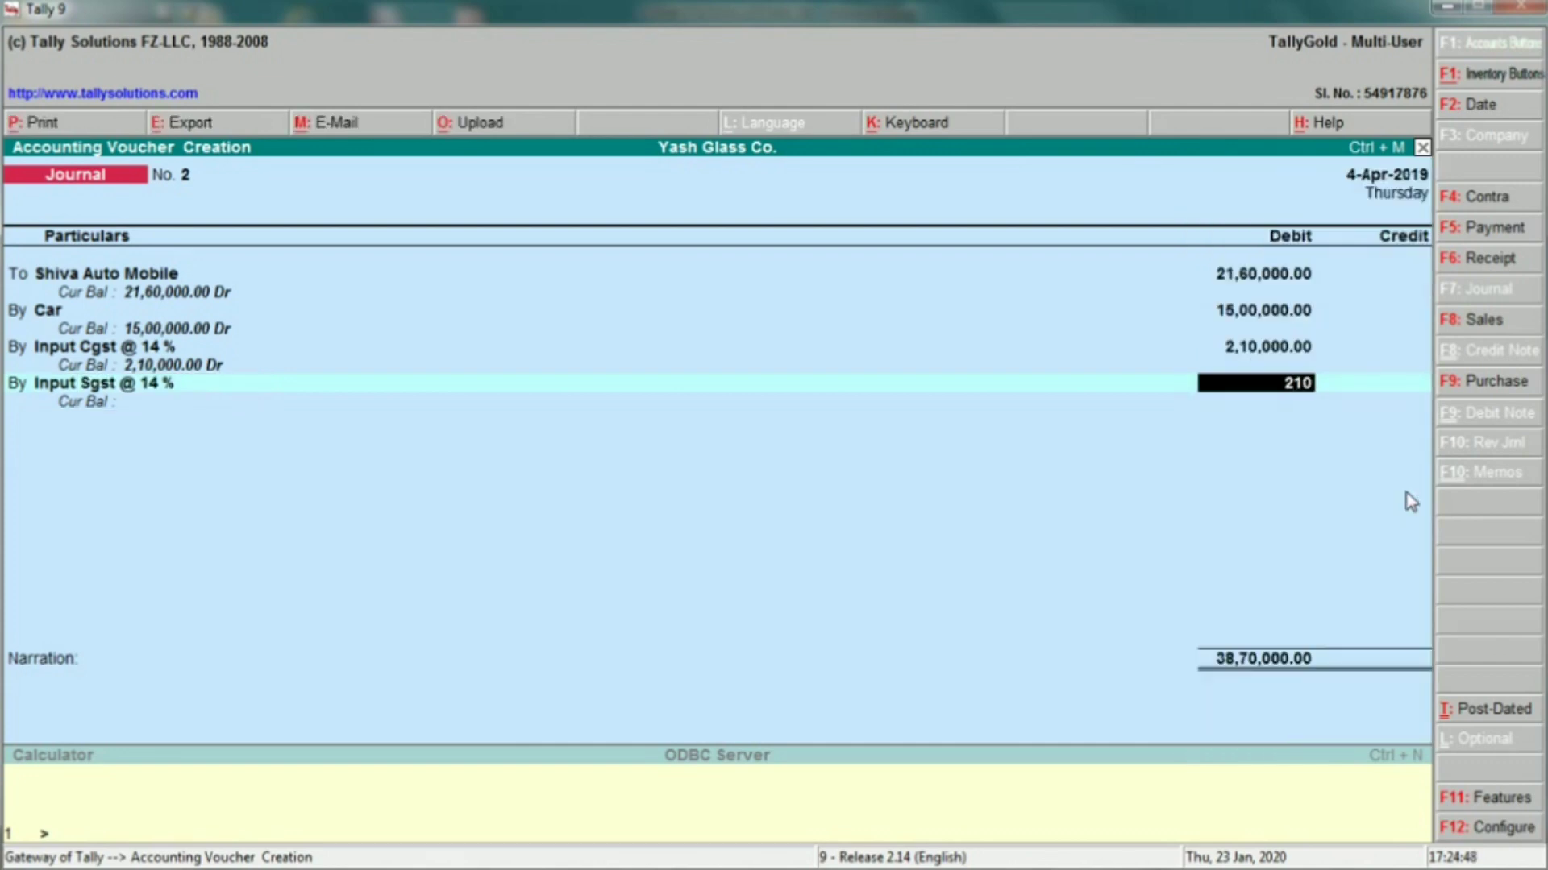
key("alt+Tab")
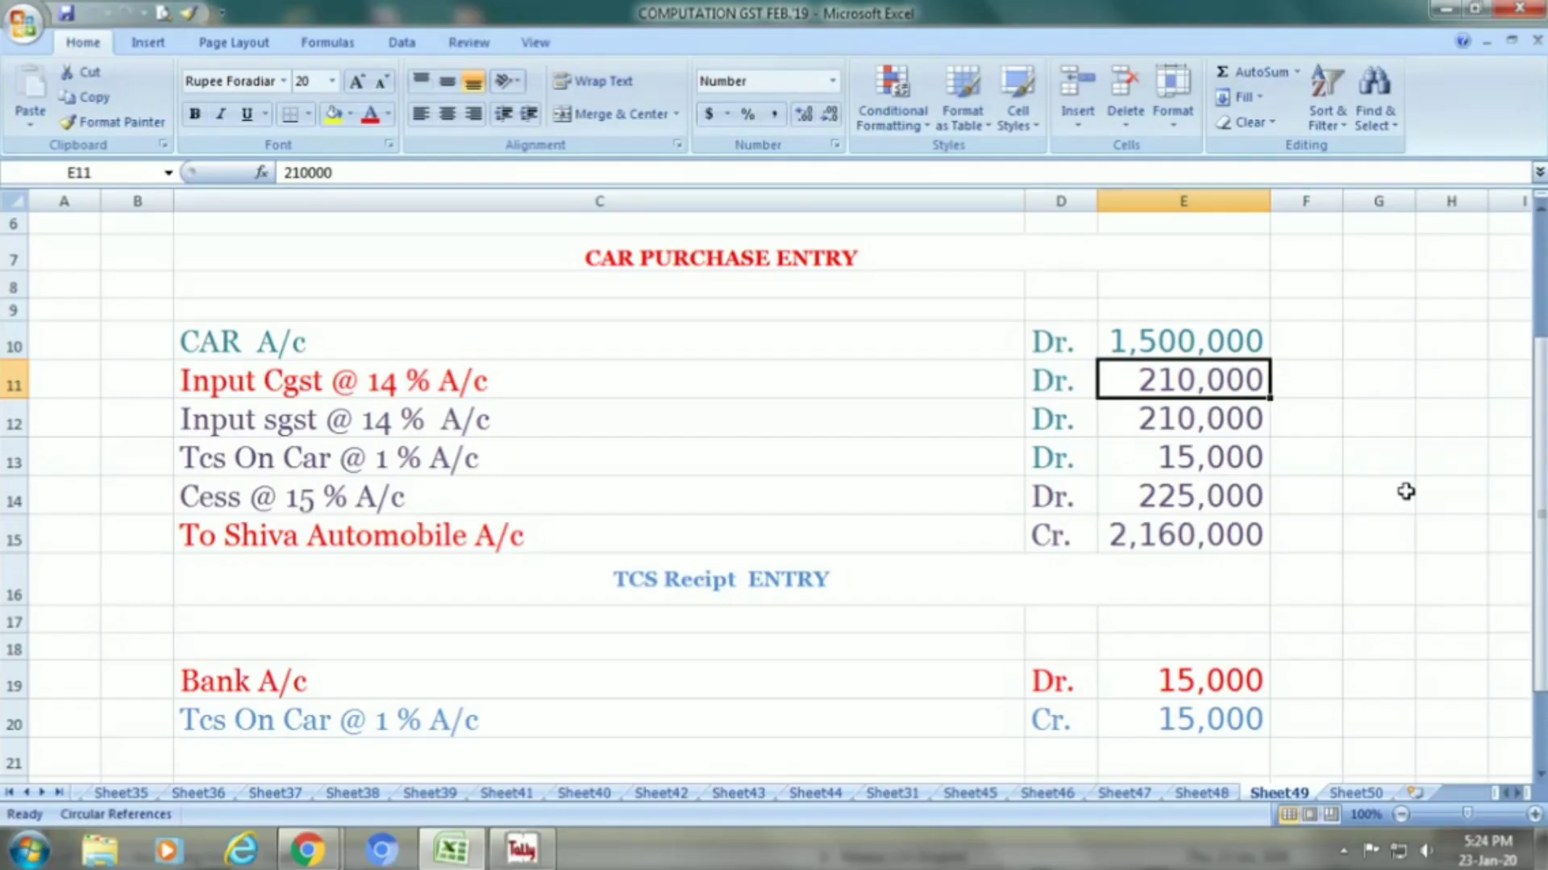
left_click(1206, 415)
key("alt+Tab")
type("0")
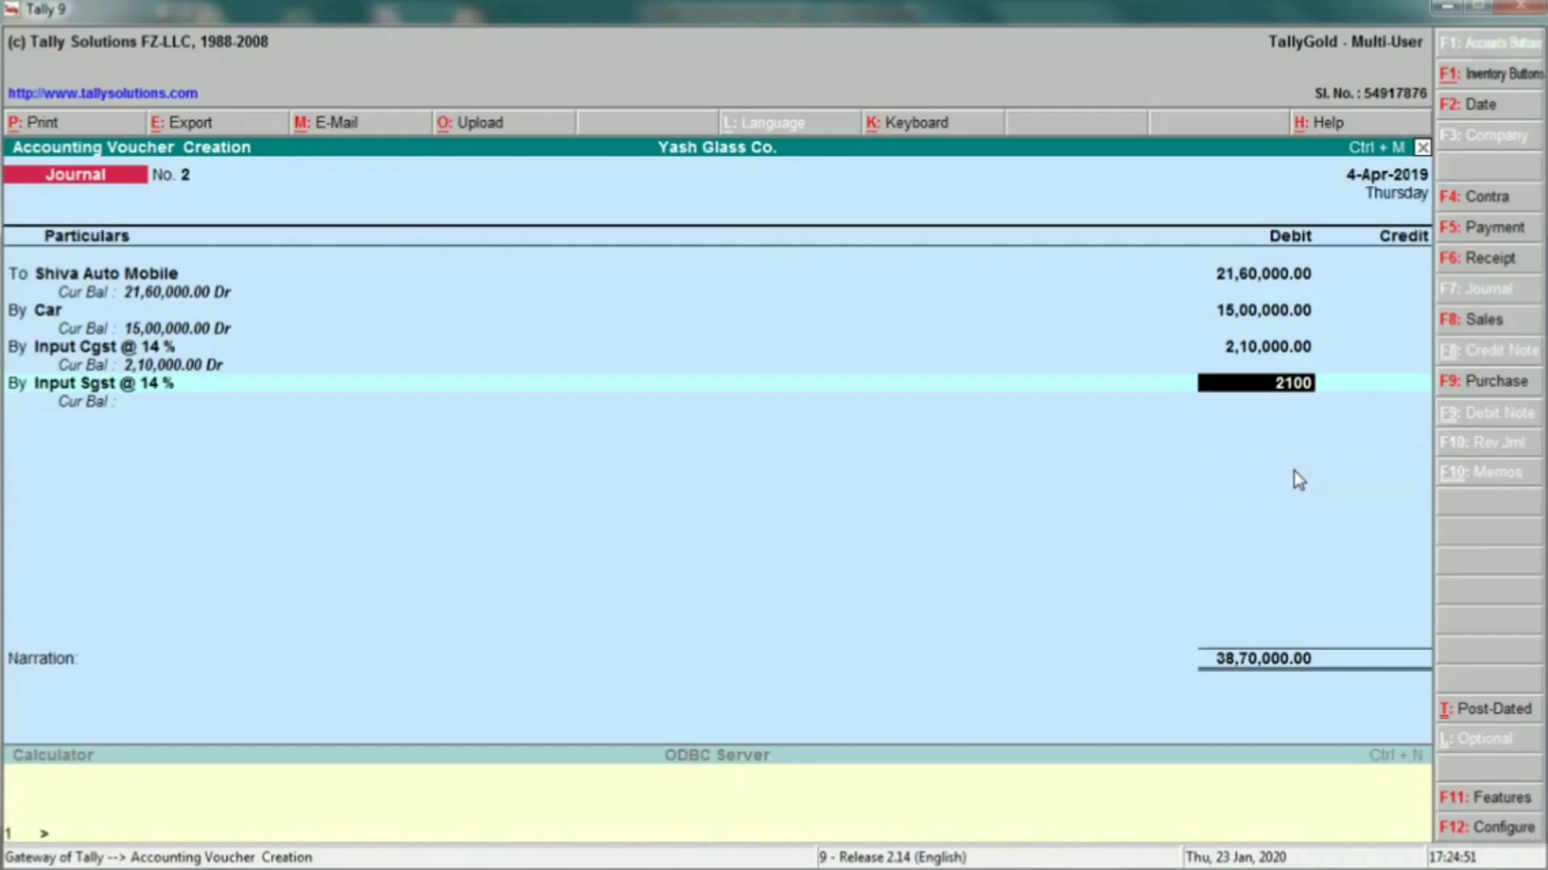
type("00")
key("Return")
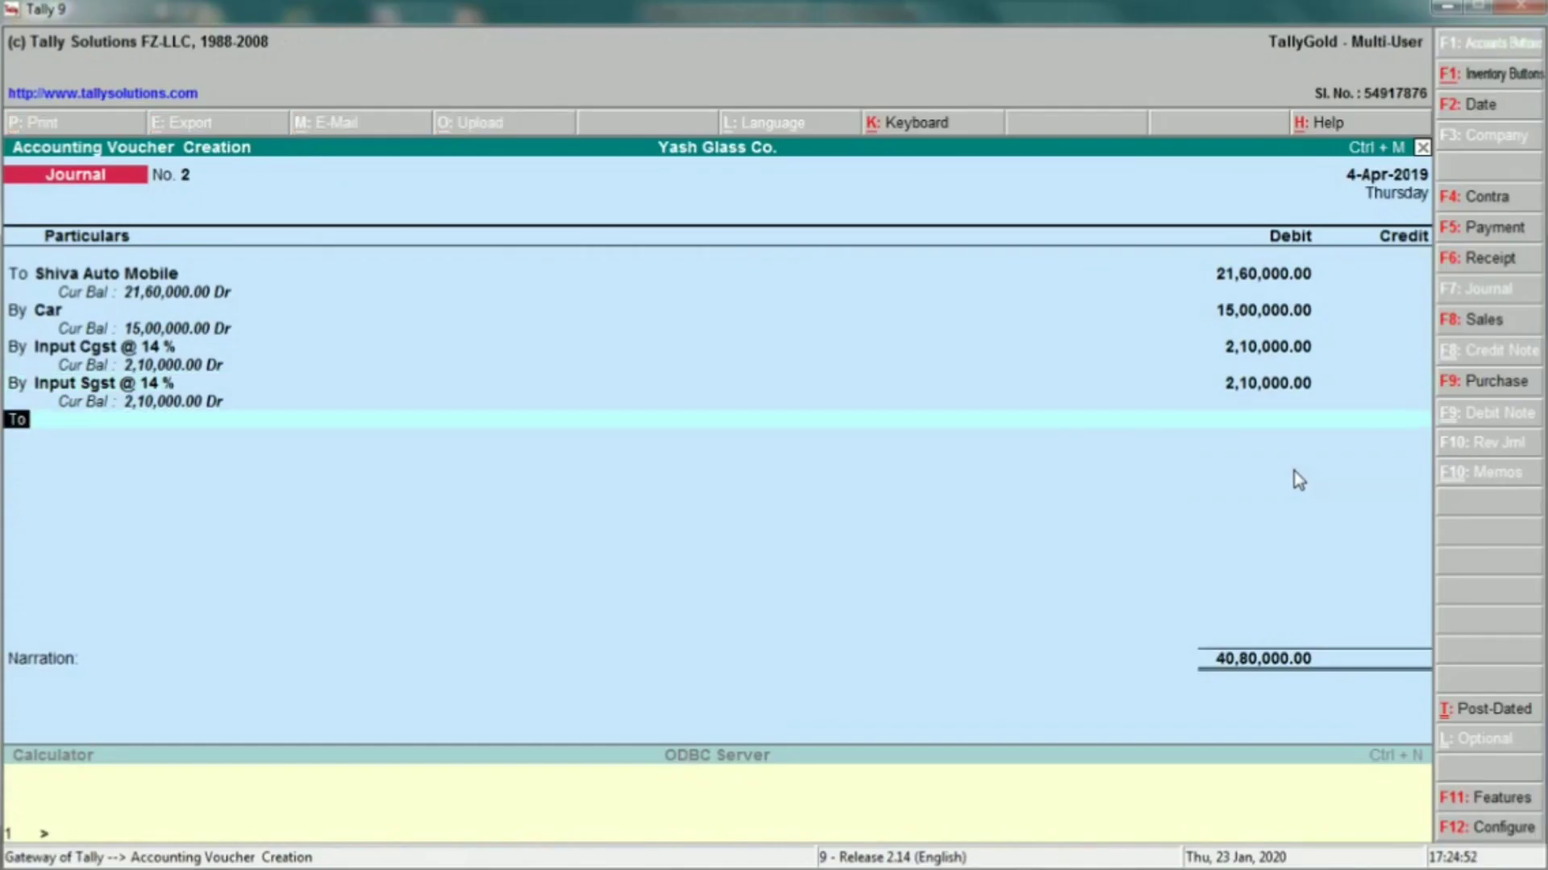
Step: Add a By line for the Tcs On Car @ 1 % ledger, following the account listed in the Excel sheet
key("b")
key("Return")
key("alt+Tab")
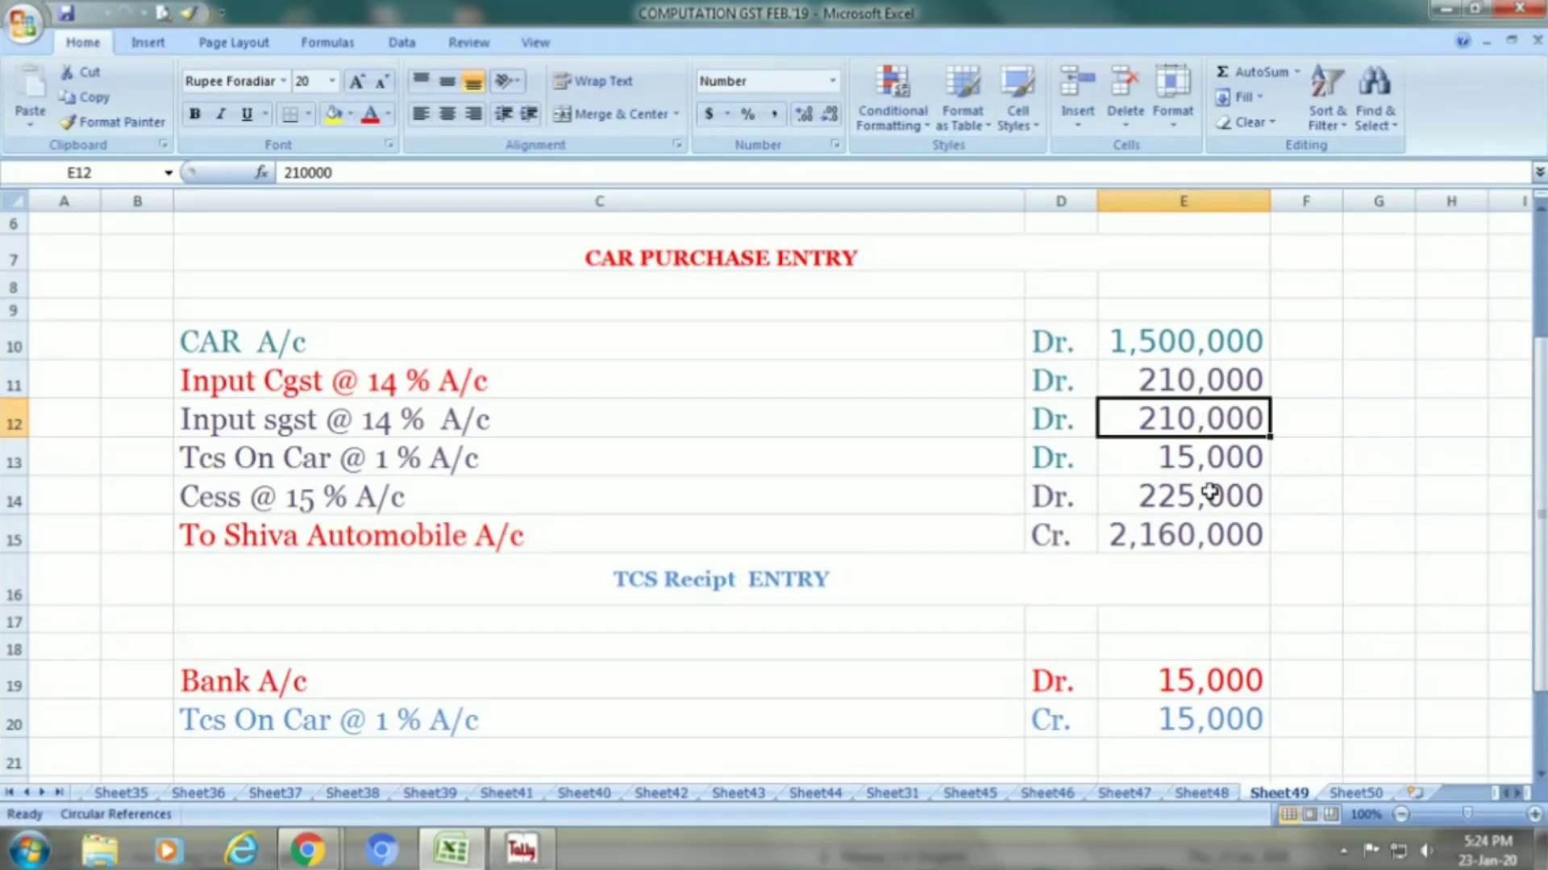
left_click(347, 461)
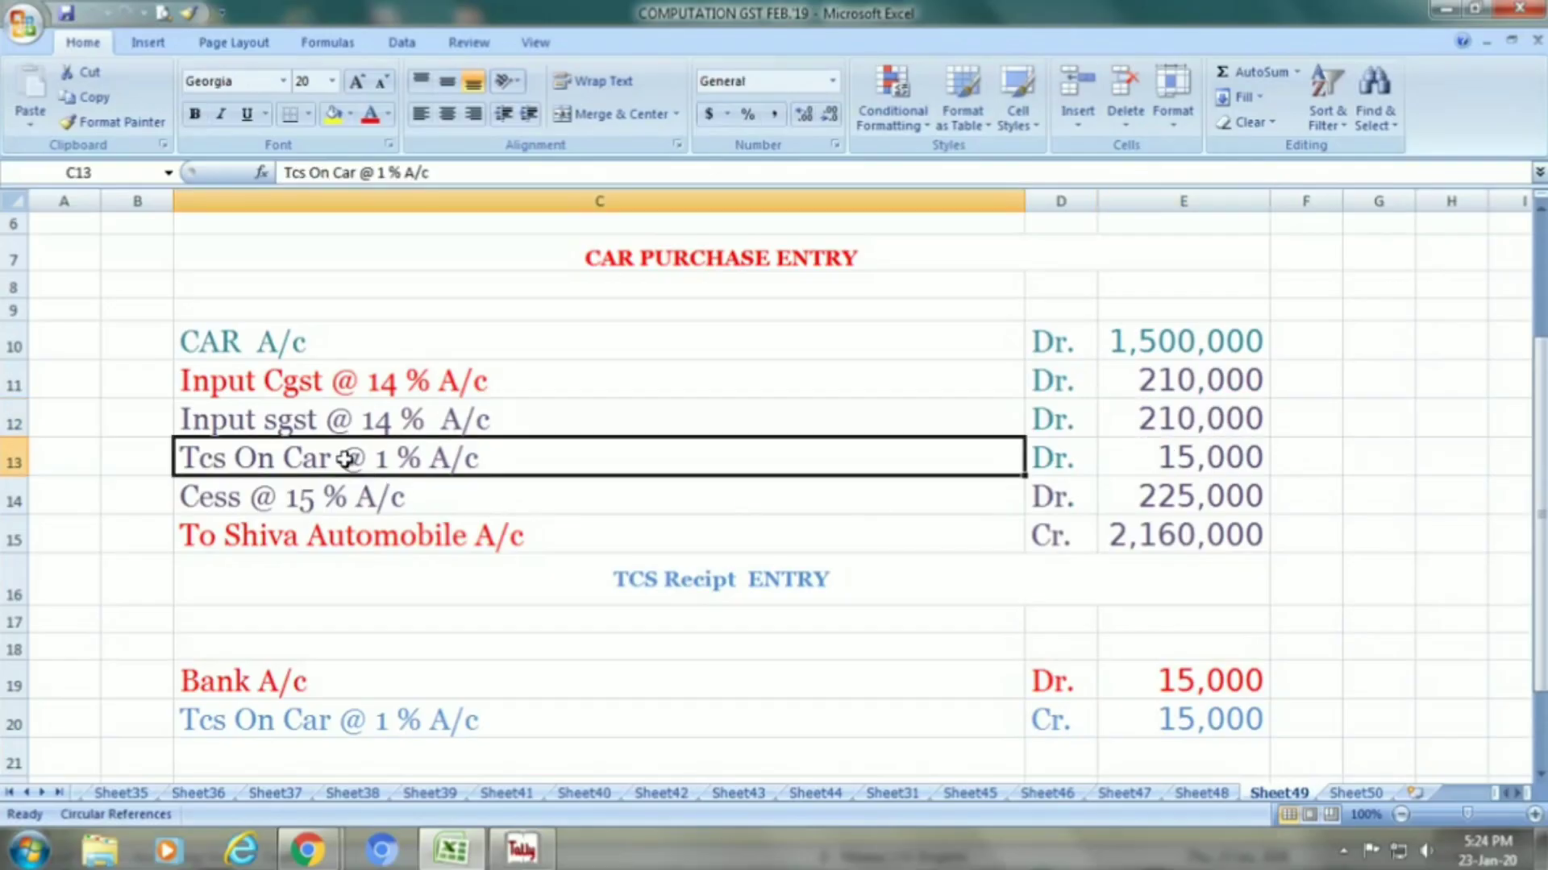
key("alt+Tab")
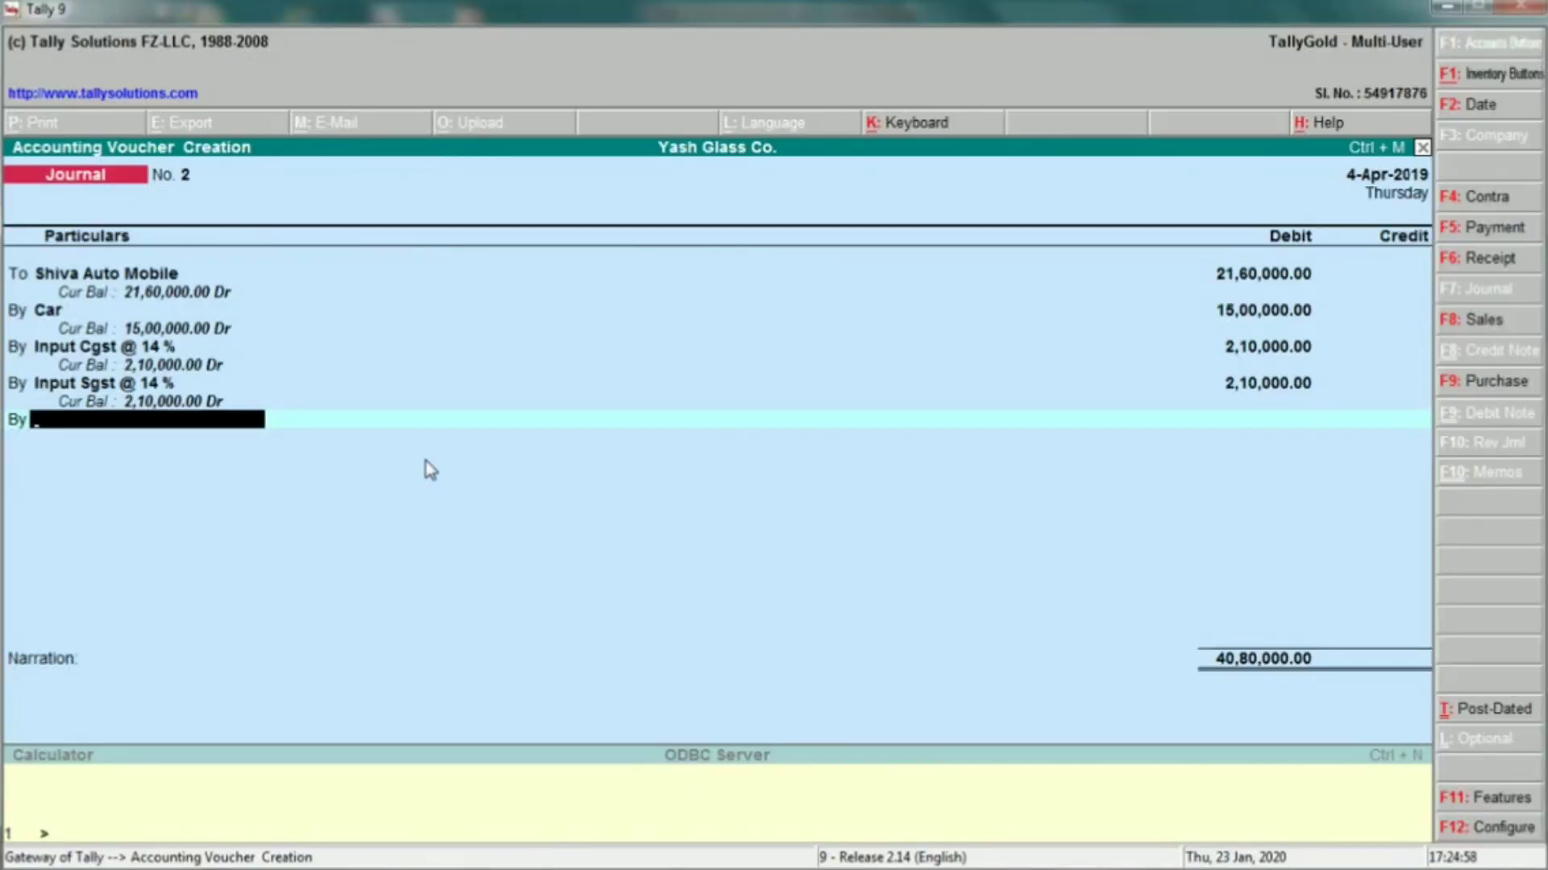
type("TCS")
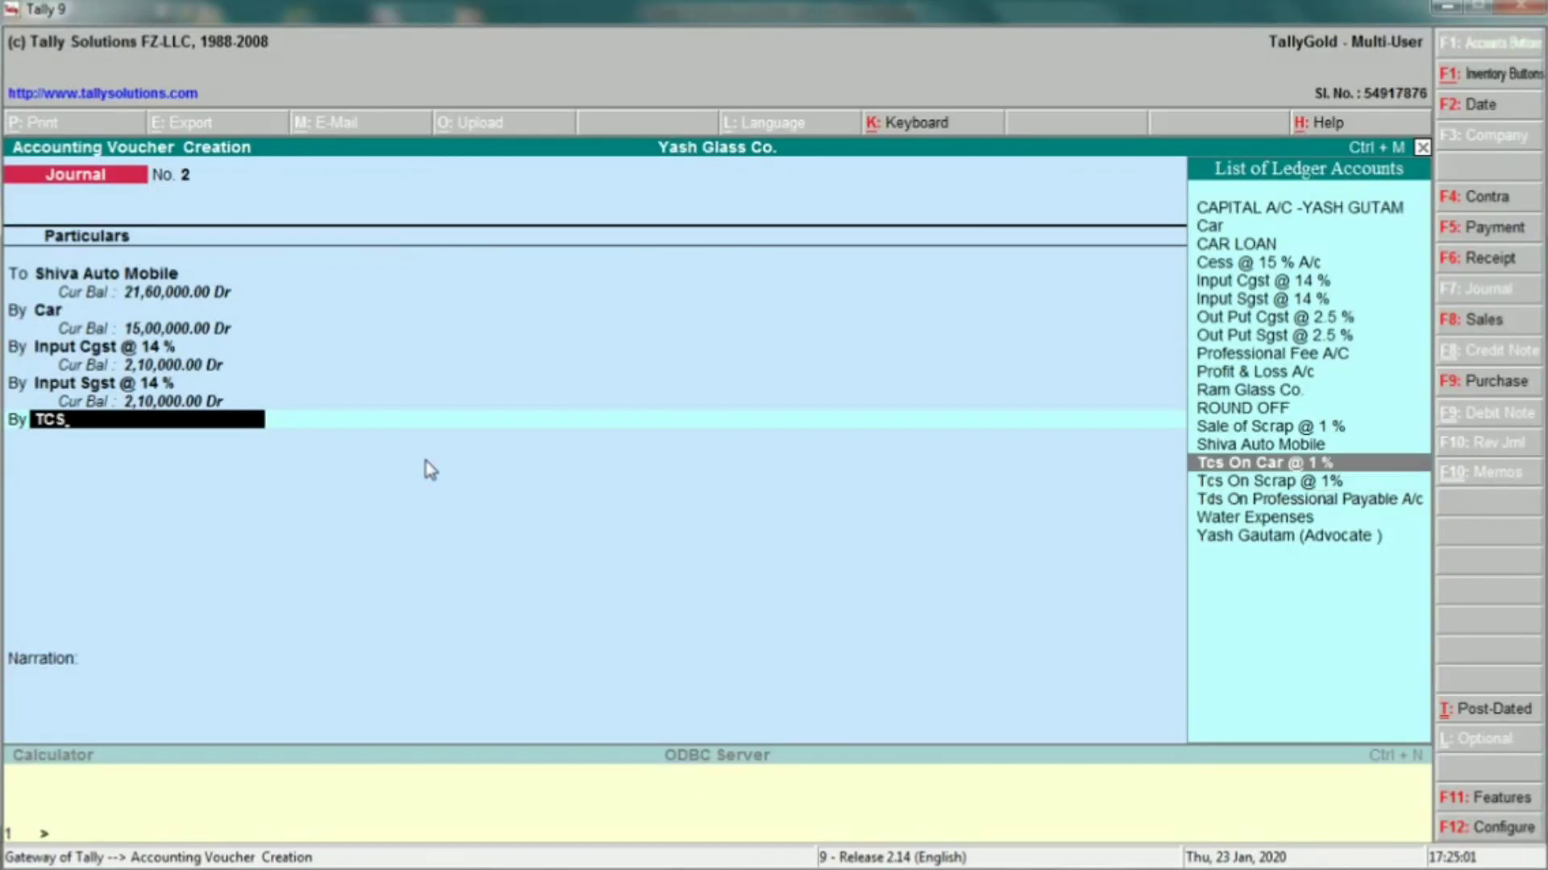
key("Return")
Step: Look up the TCS figure in the Excel sheet and enter 15000 as the Tcs On Car @ 1 % debit amount
key("alt+Tab")
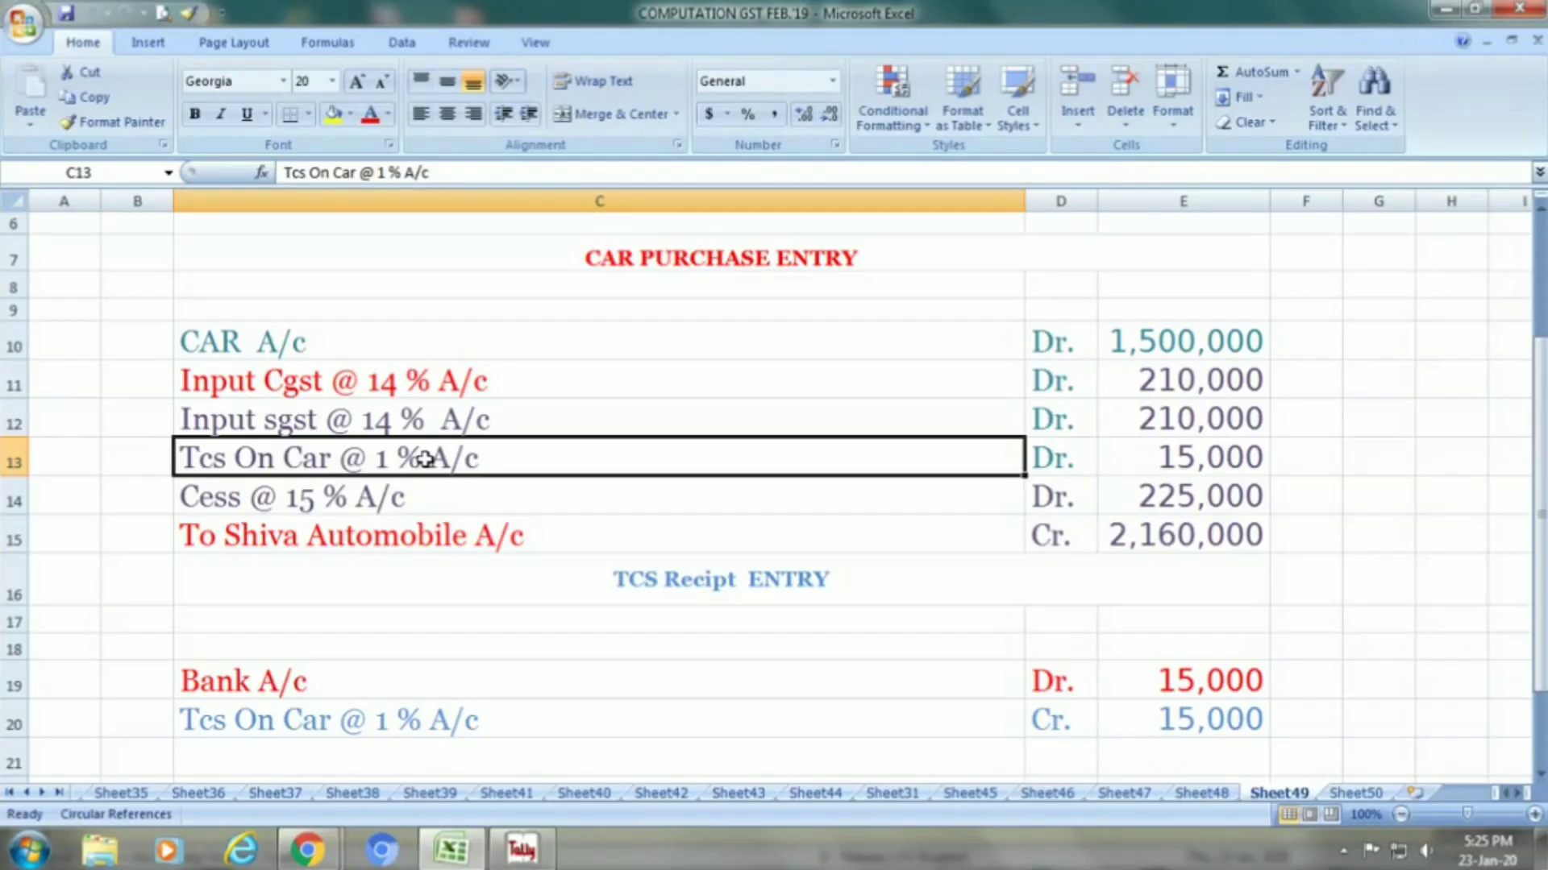
left_click(1176, 457)
key("alt+Tab")
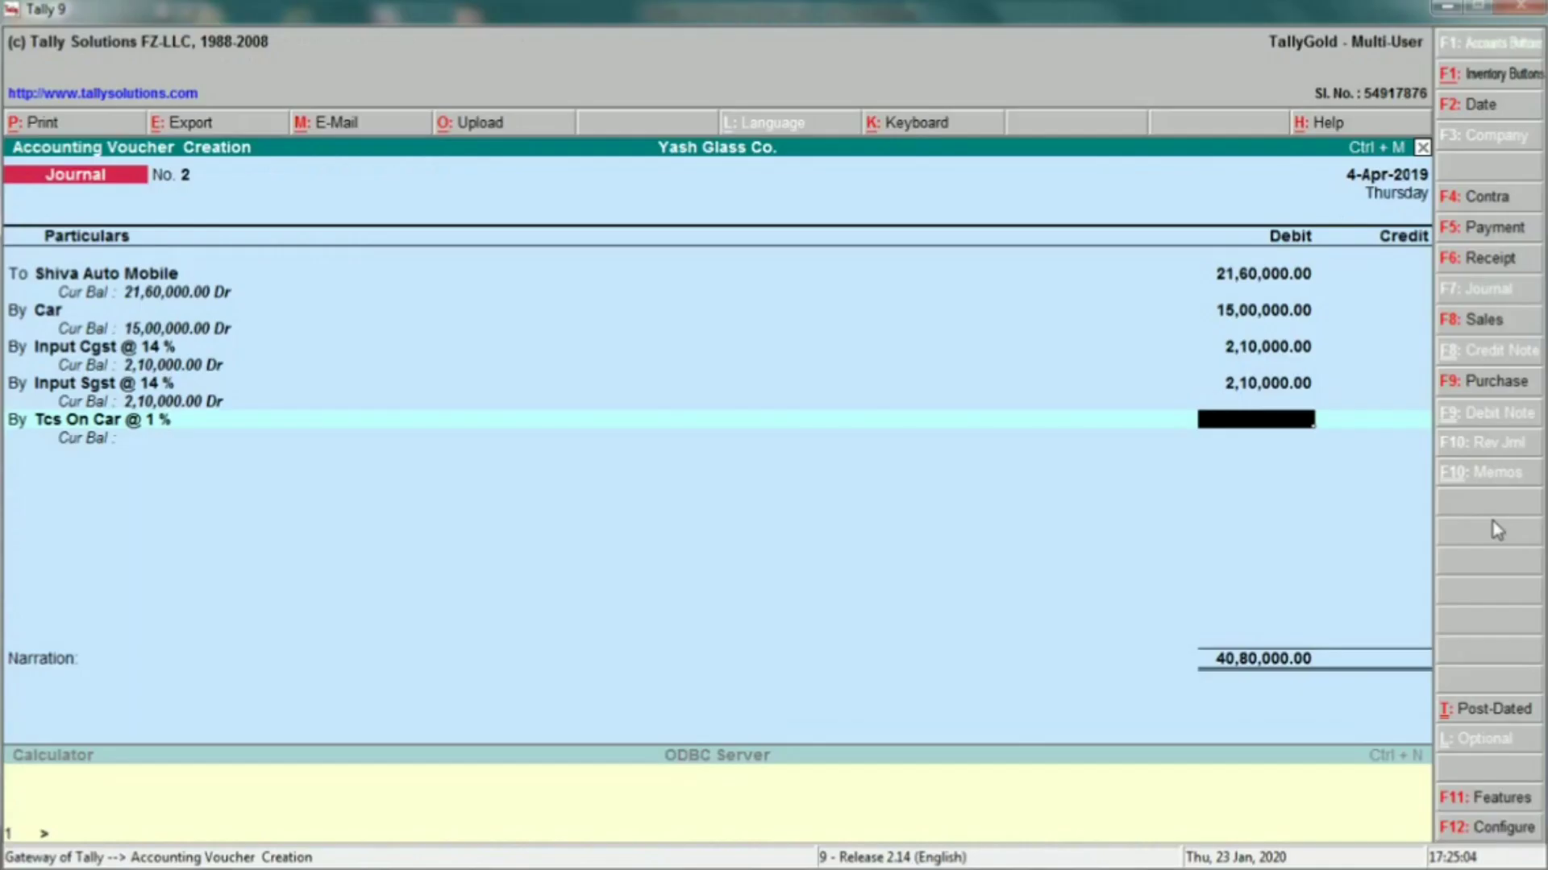
type("15000")
key("Return")
Step: Check the next account in the Excel sheet and add a By line for the Cess @ 15 % A/c ledger
key("alt+Tab")
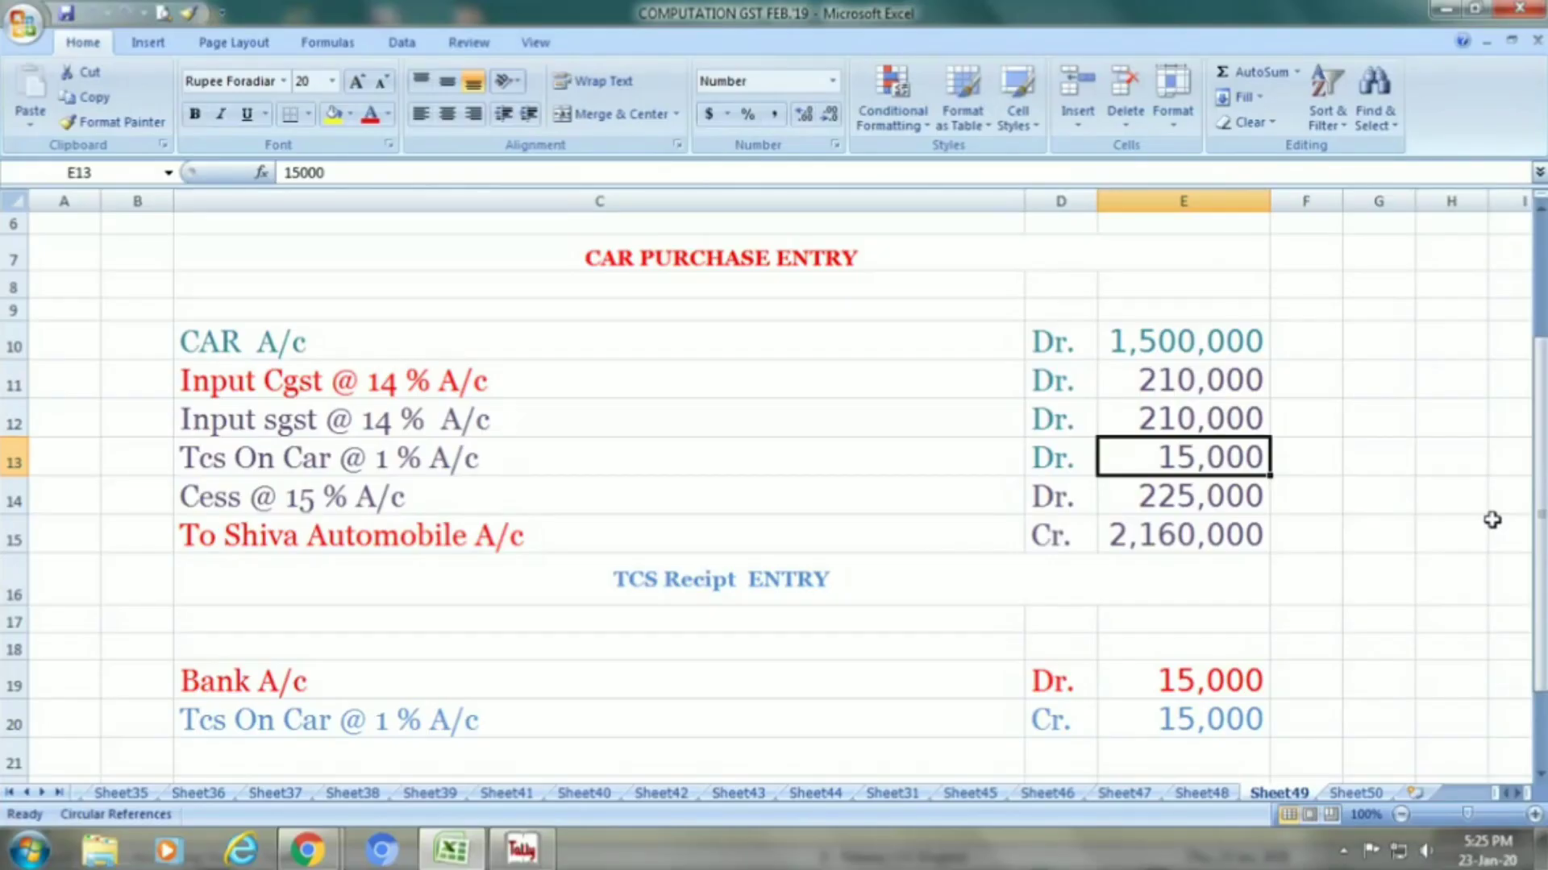
left_click(448, 495)
key("alt+Tab")
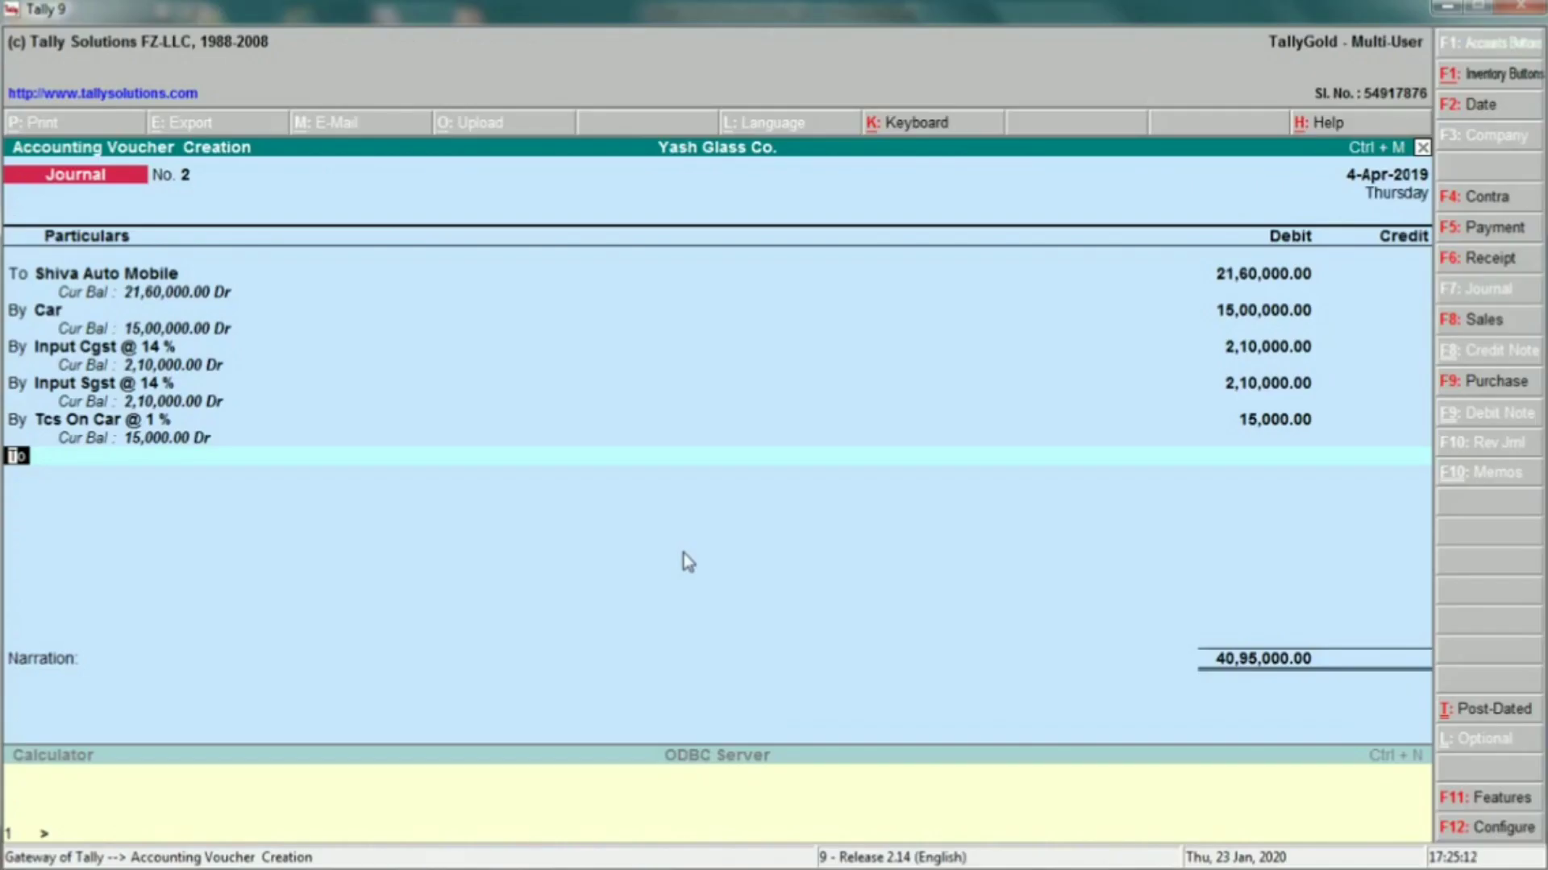
type("by")
key("Return")
type("ces")
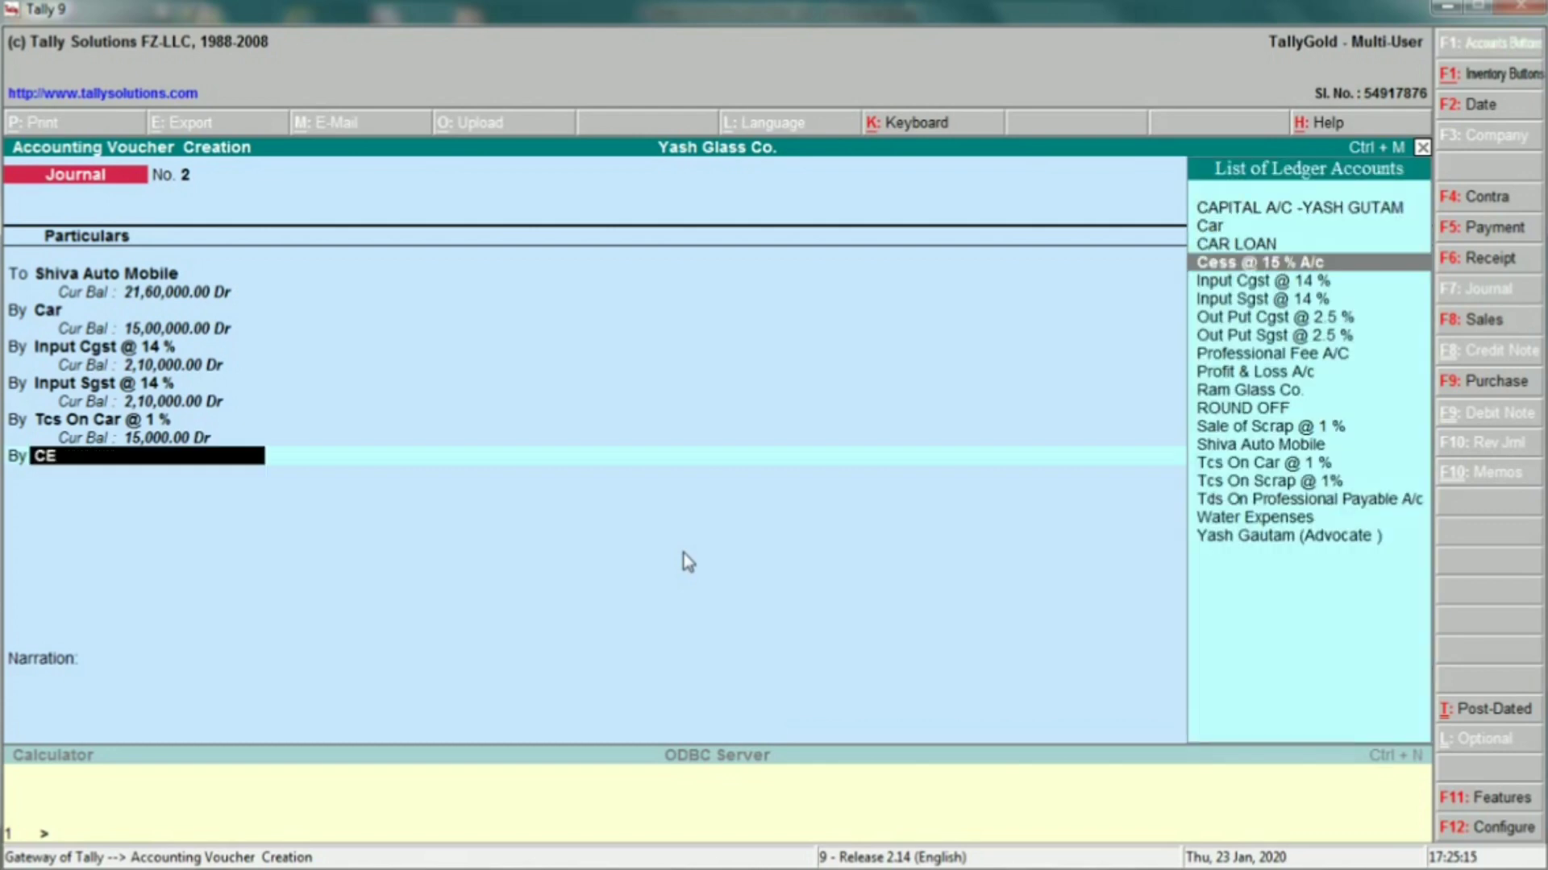
key("Return")
Step: Enter 225000 as the Cess @ 15 % A/c debit amount, checking the figure in the Excel sheet
key("alt+Tab")
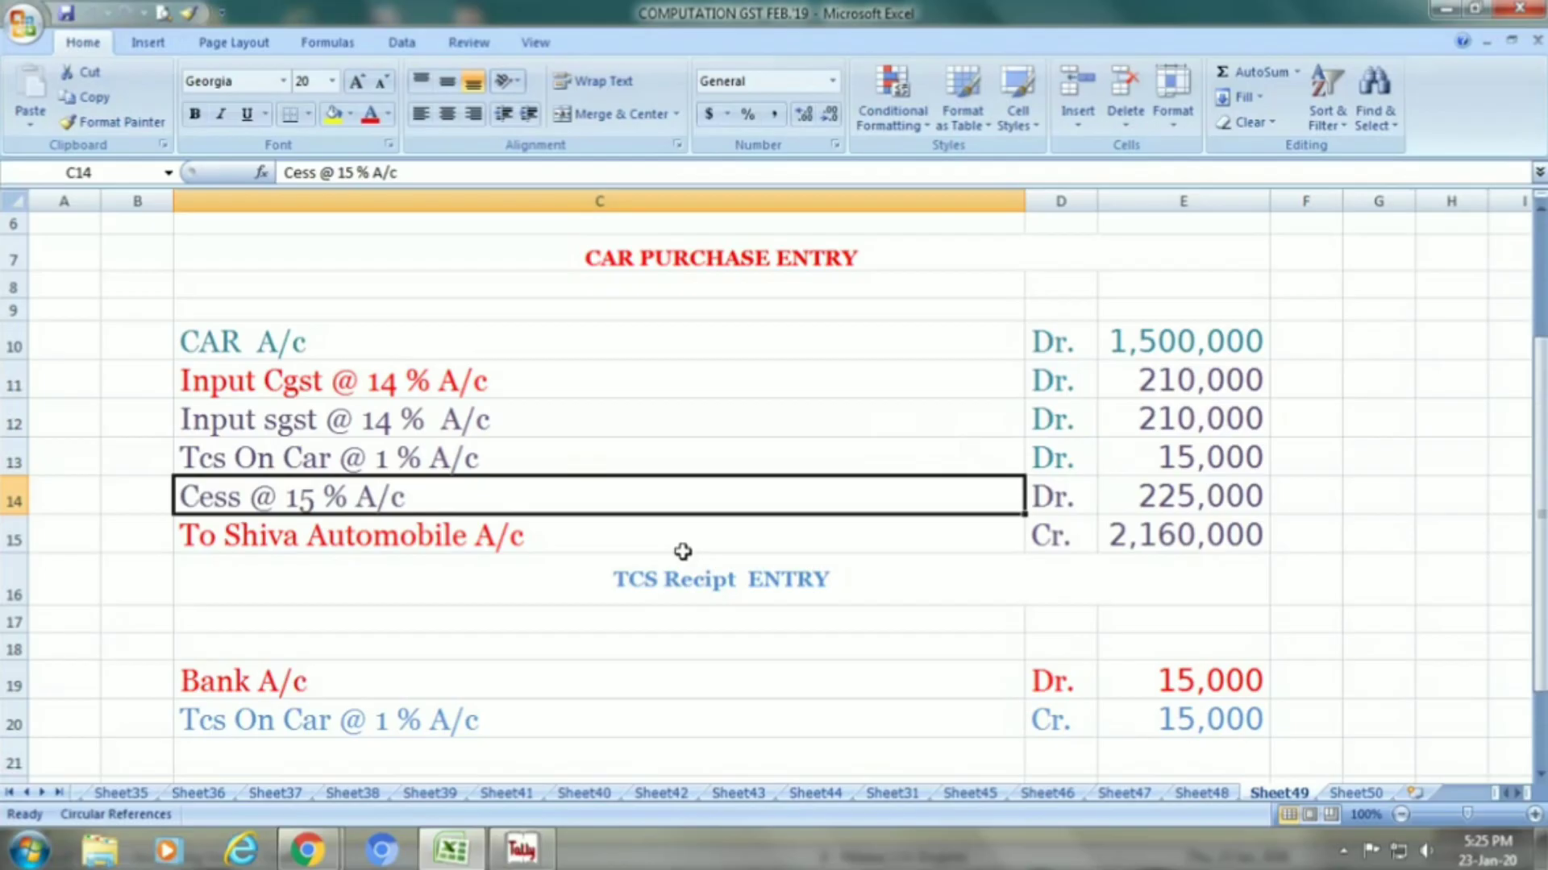
left_click(1148, 492)
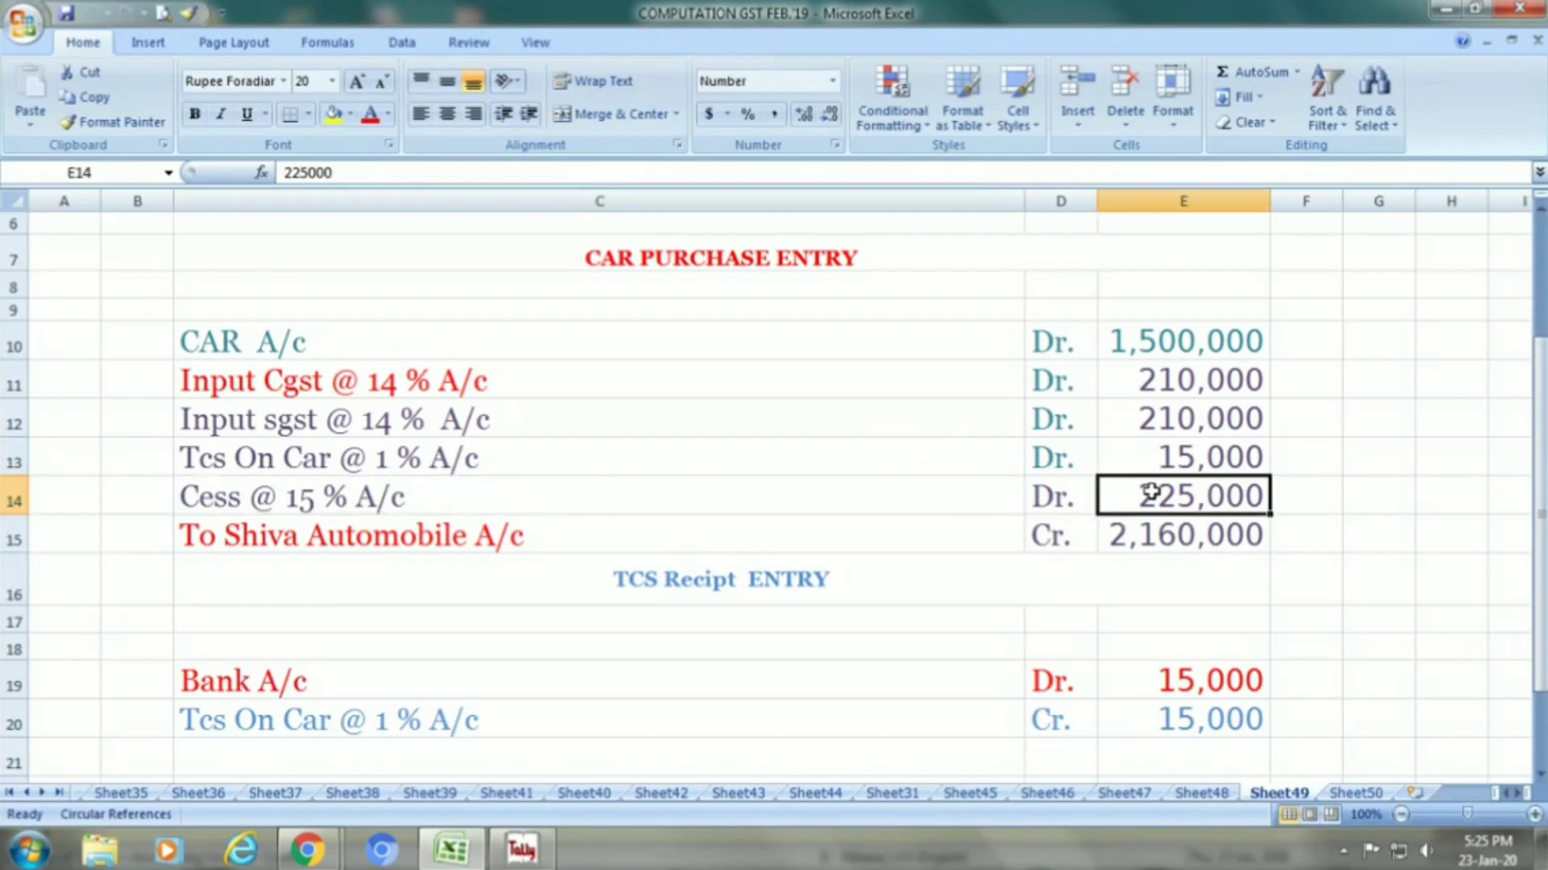
key("alt+Tab")
type("225")
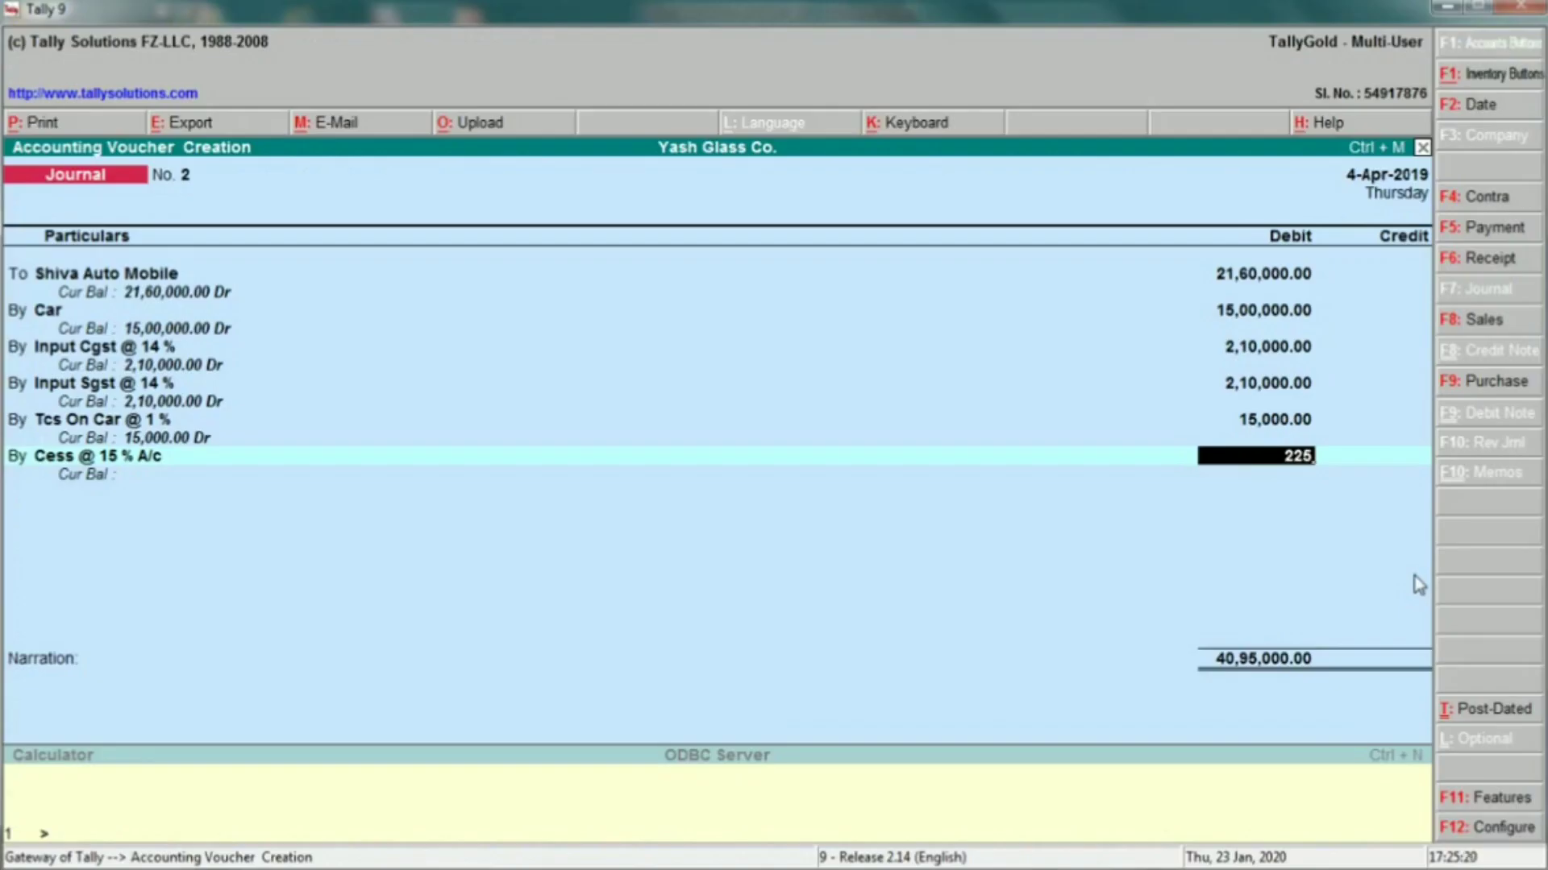
key("alt+Tab")
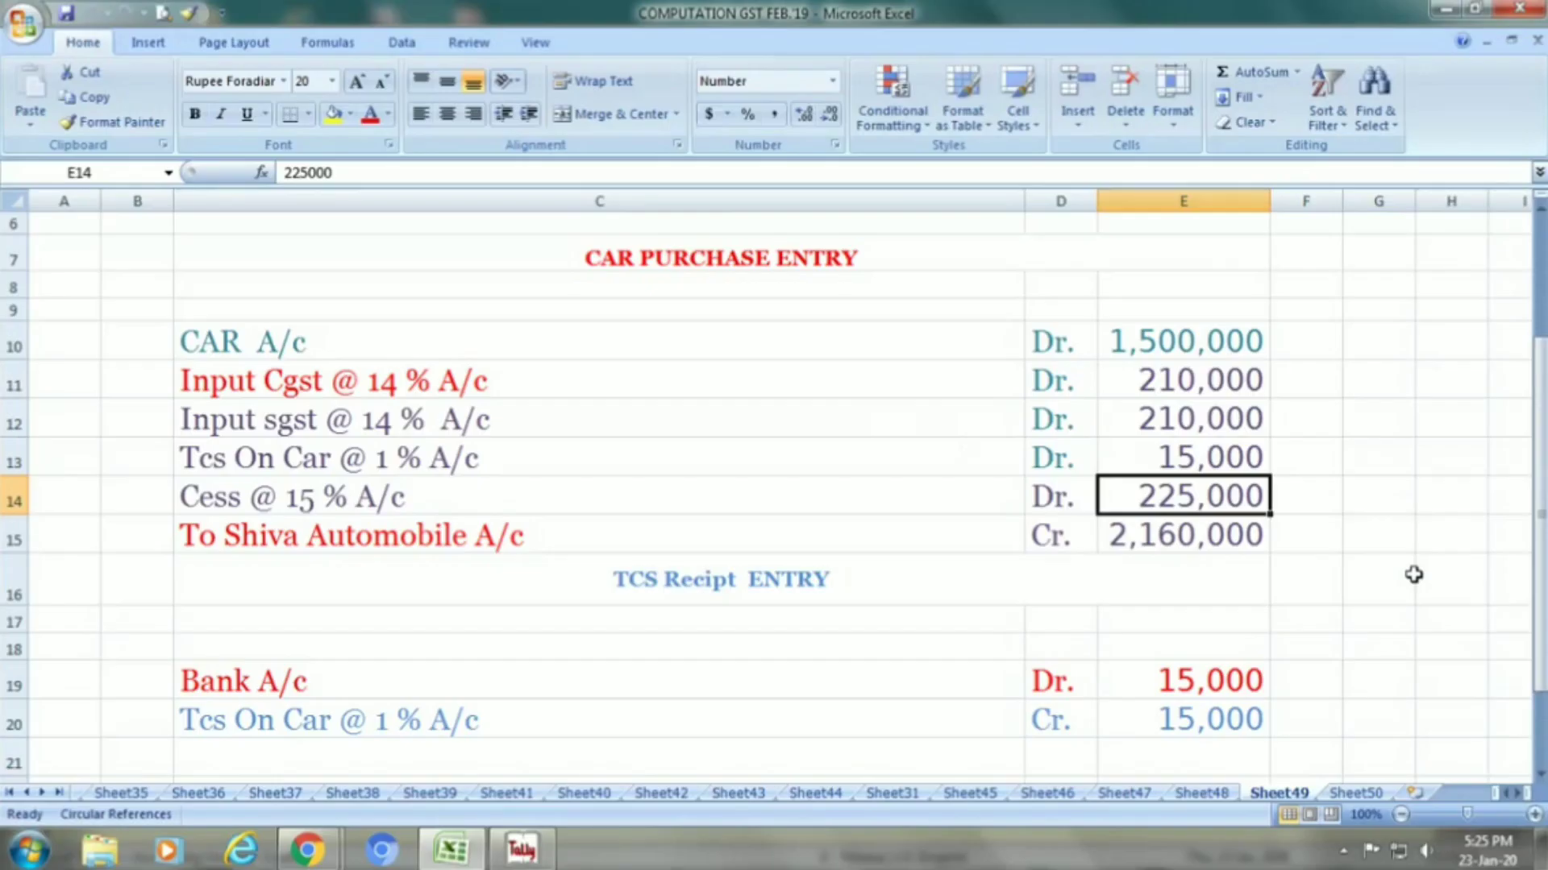
key("alt+Tab")
type("000")
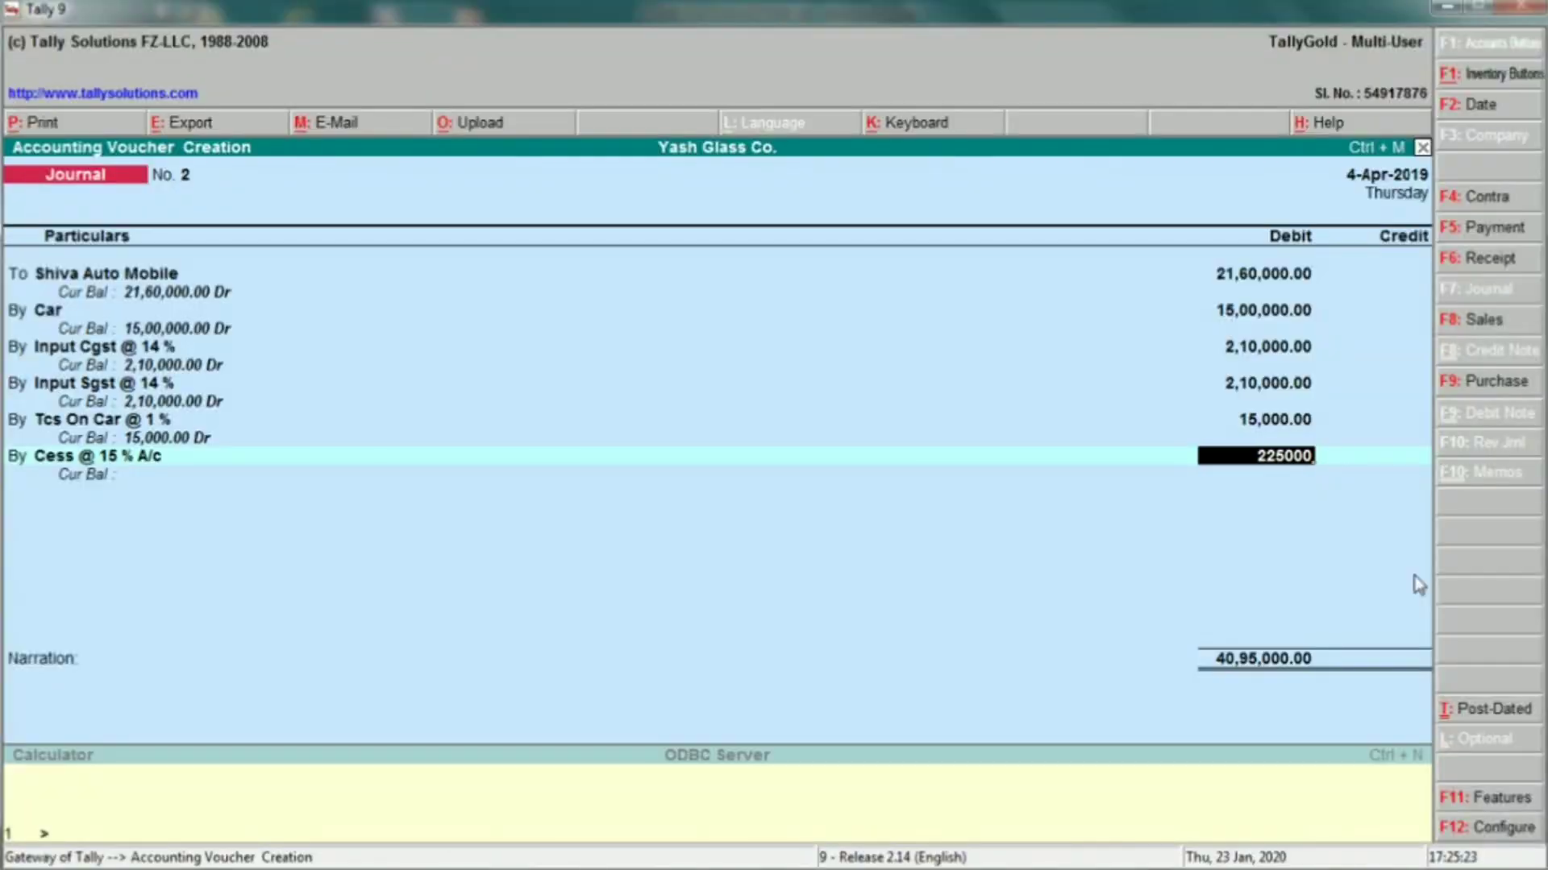
key("Return")
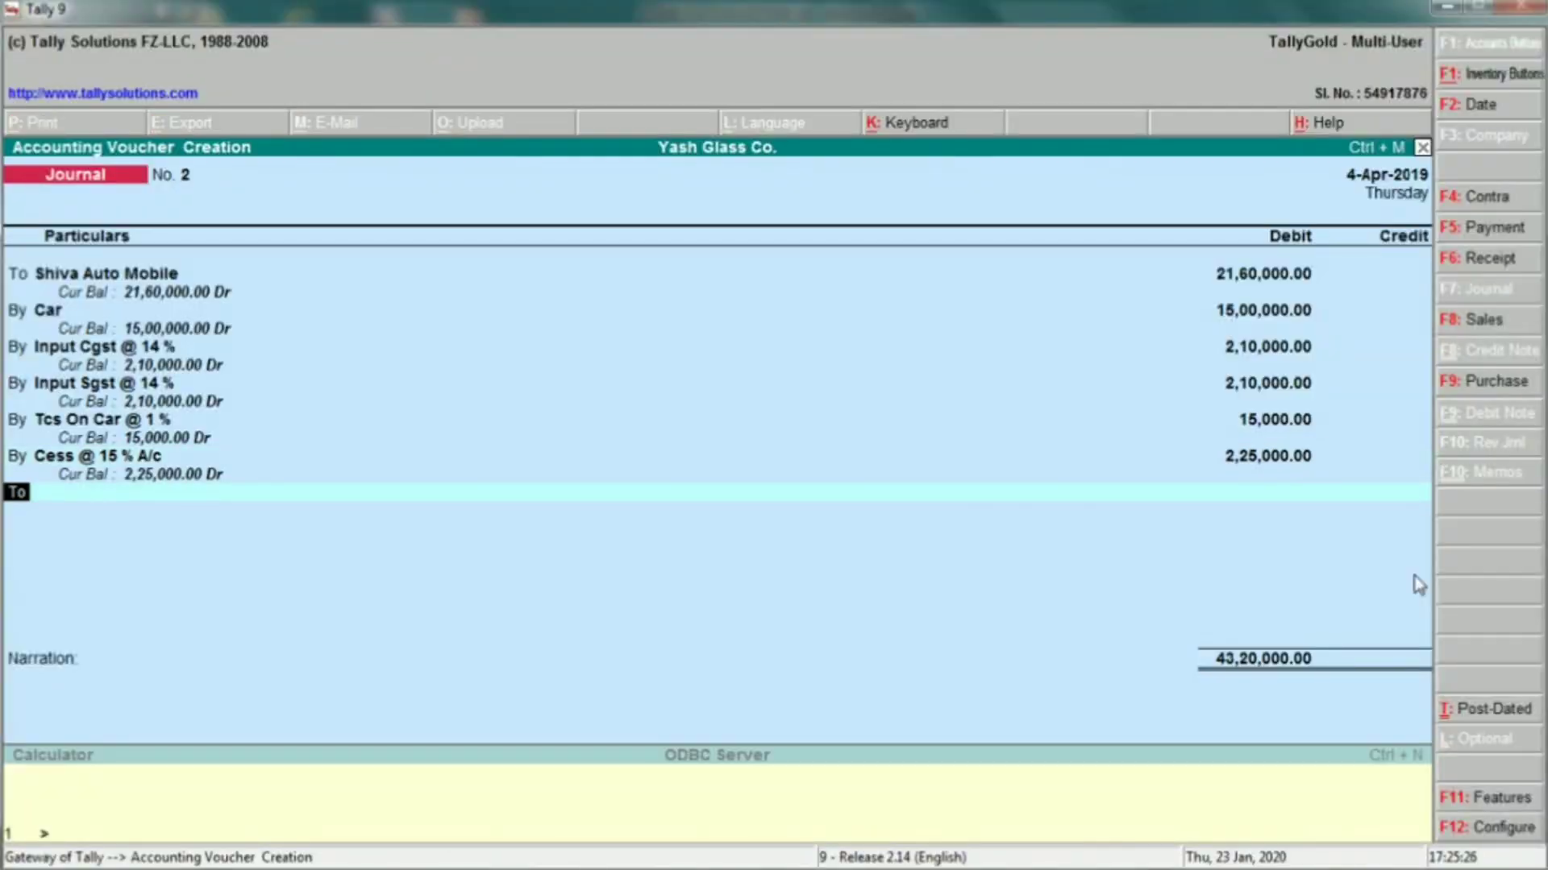
Step: Add a closing To line for the capital account ledger, and clear the debit amount on the voucher's first line, Shiva Auto Mobile
key("Return")
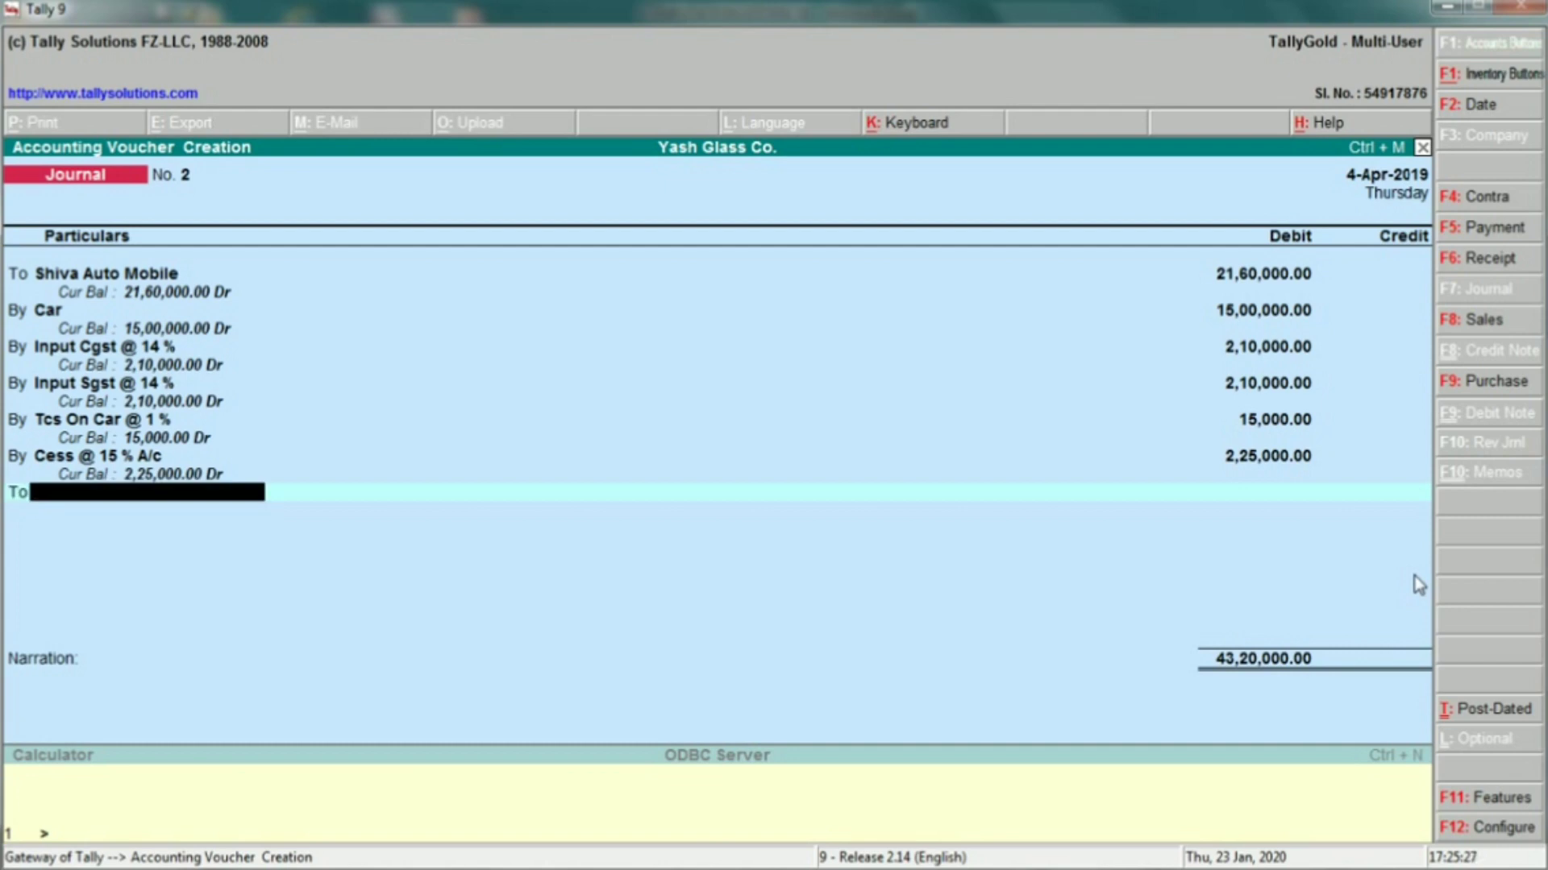
key("Return")
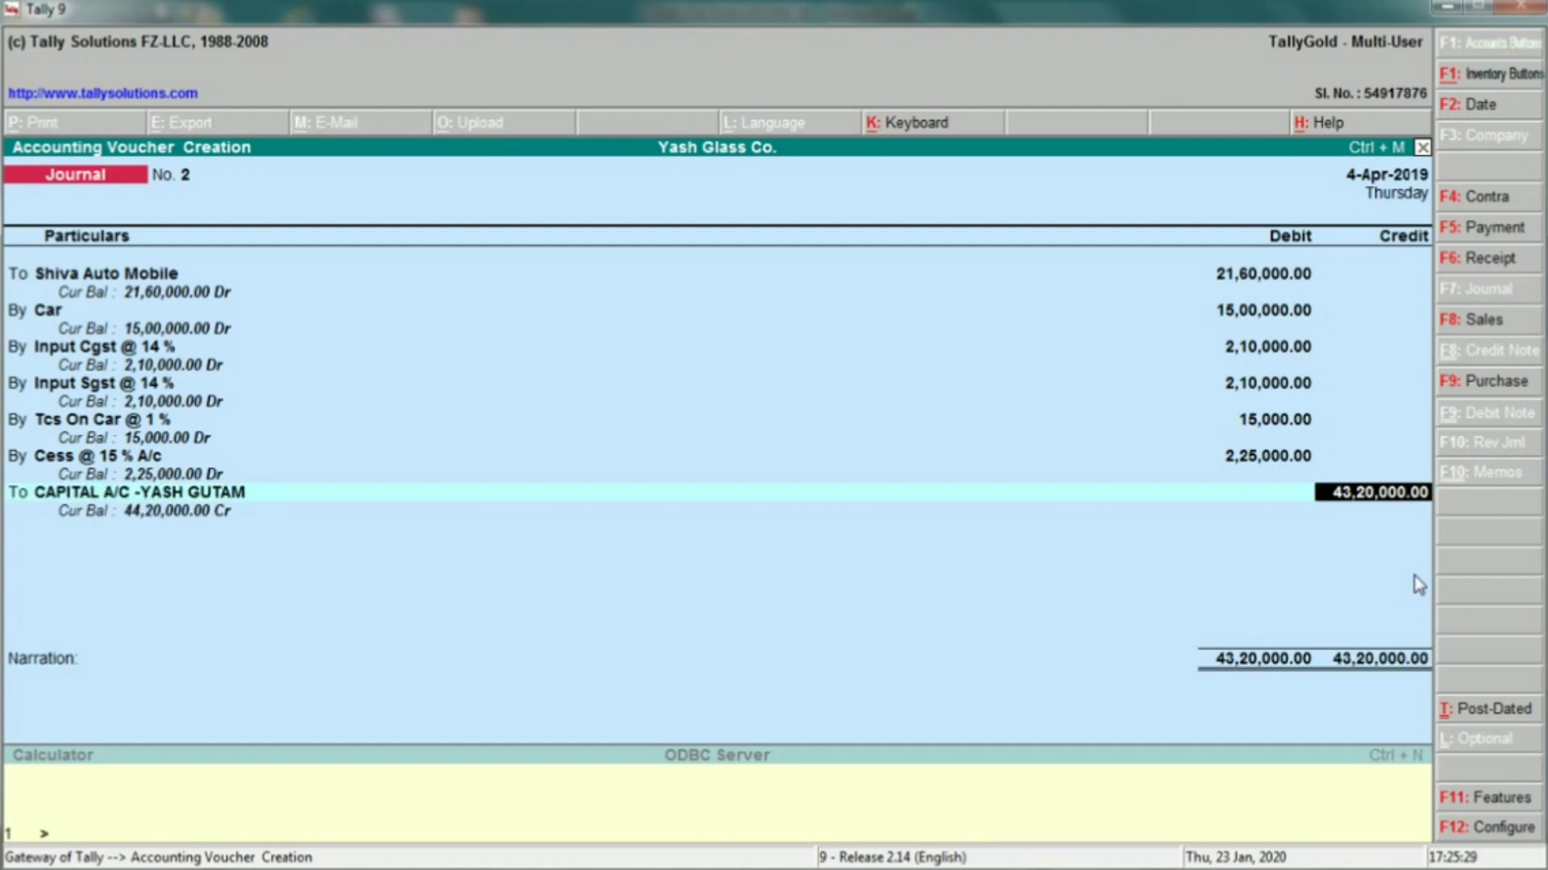
key("BackSpace")
key("BackSpace")
key("BackSpace")
key("BackSpace")
key("BackSpace")
key("BackSpace")
key("BackSpace")
key("BackSpace")
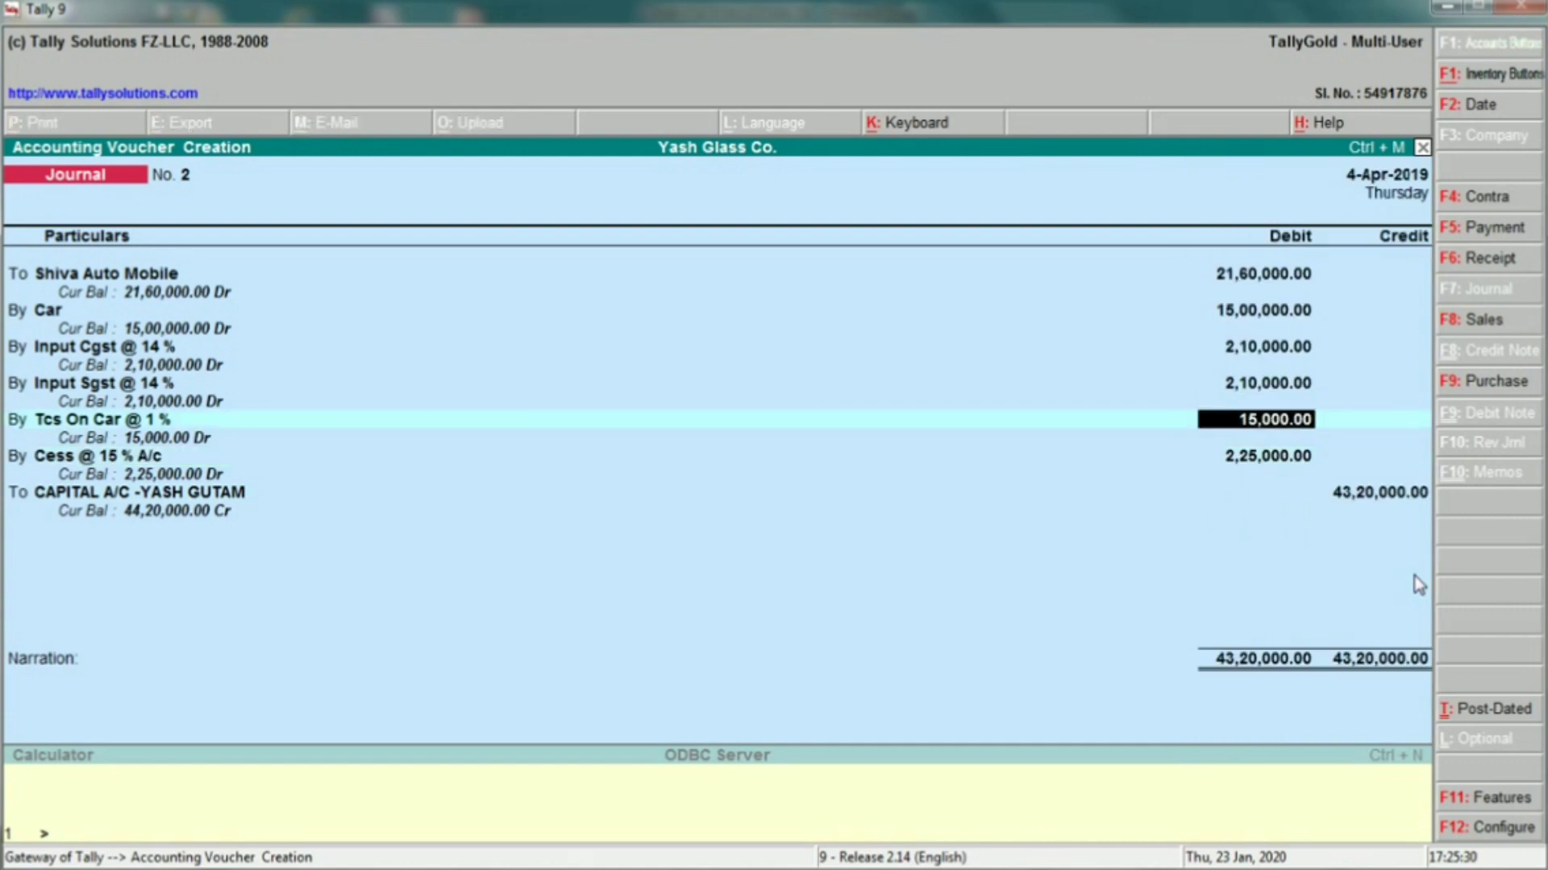
key("BackSpace")
key("BackSpace")
key("BackSpace")
key("BackSpace")
key("BackSpace")
key("BackSpace")
key("BackSpace")
key("BackSpace")
key("BackSpace")
key("BackSpace")
key("BackSpace")
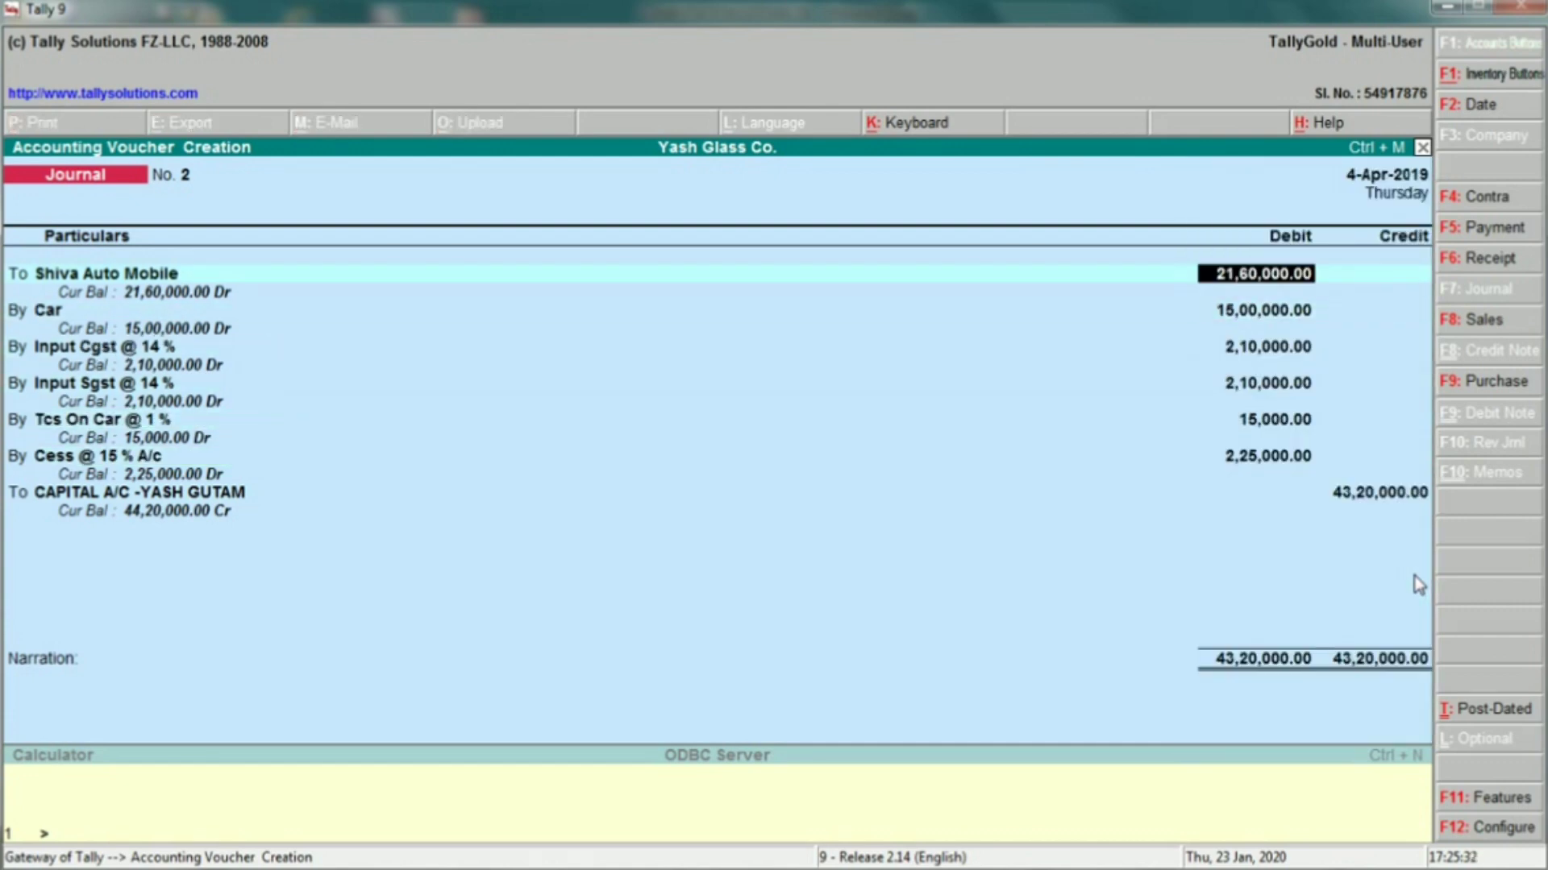
key("BackSpace")
key("BackSpace")
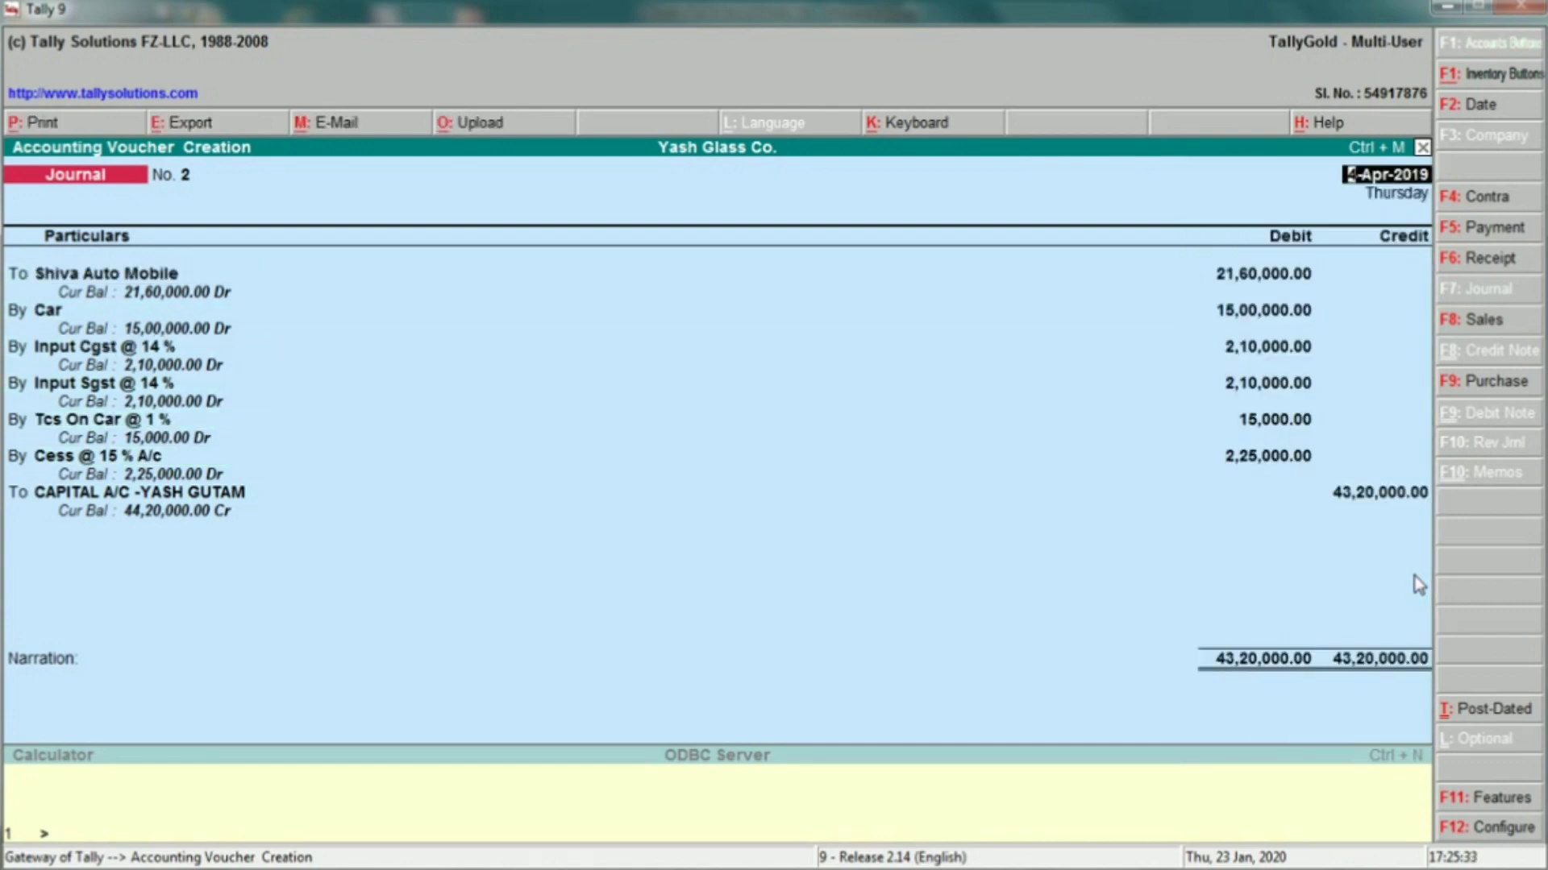
key("Return")
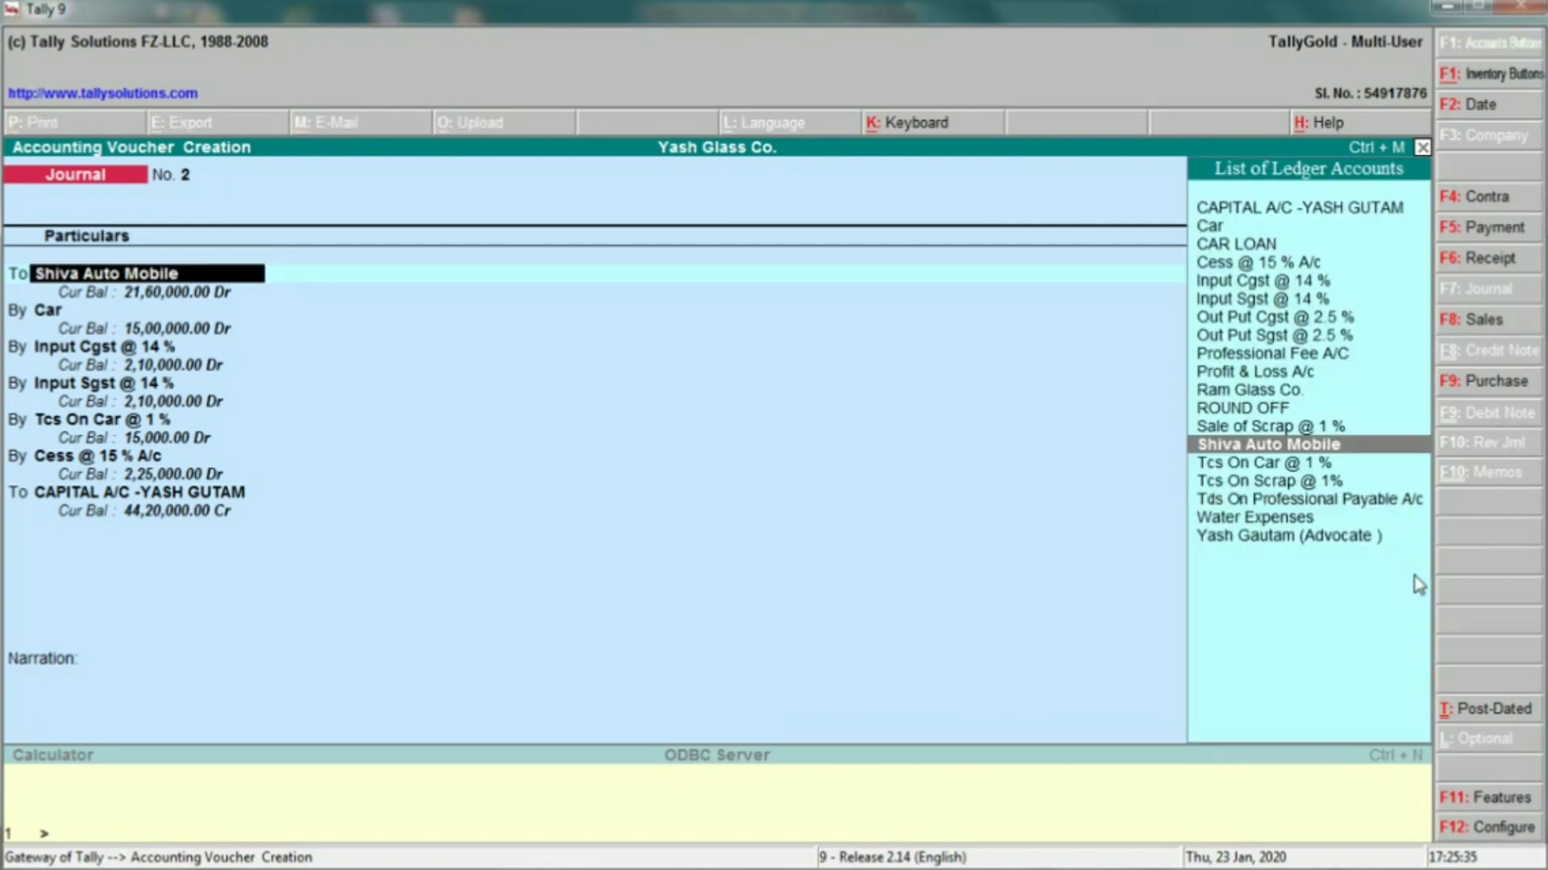
key("Return")
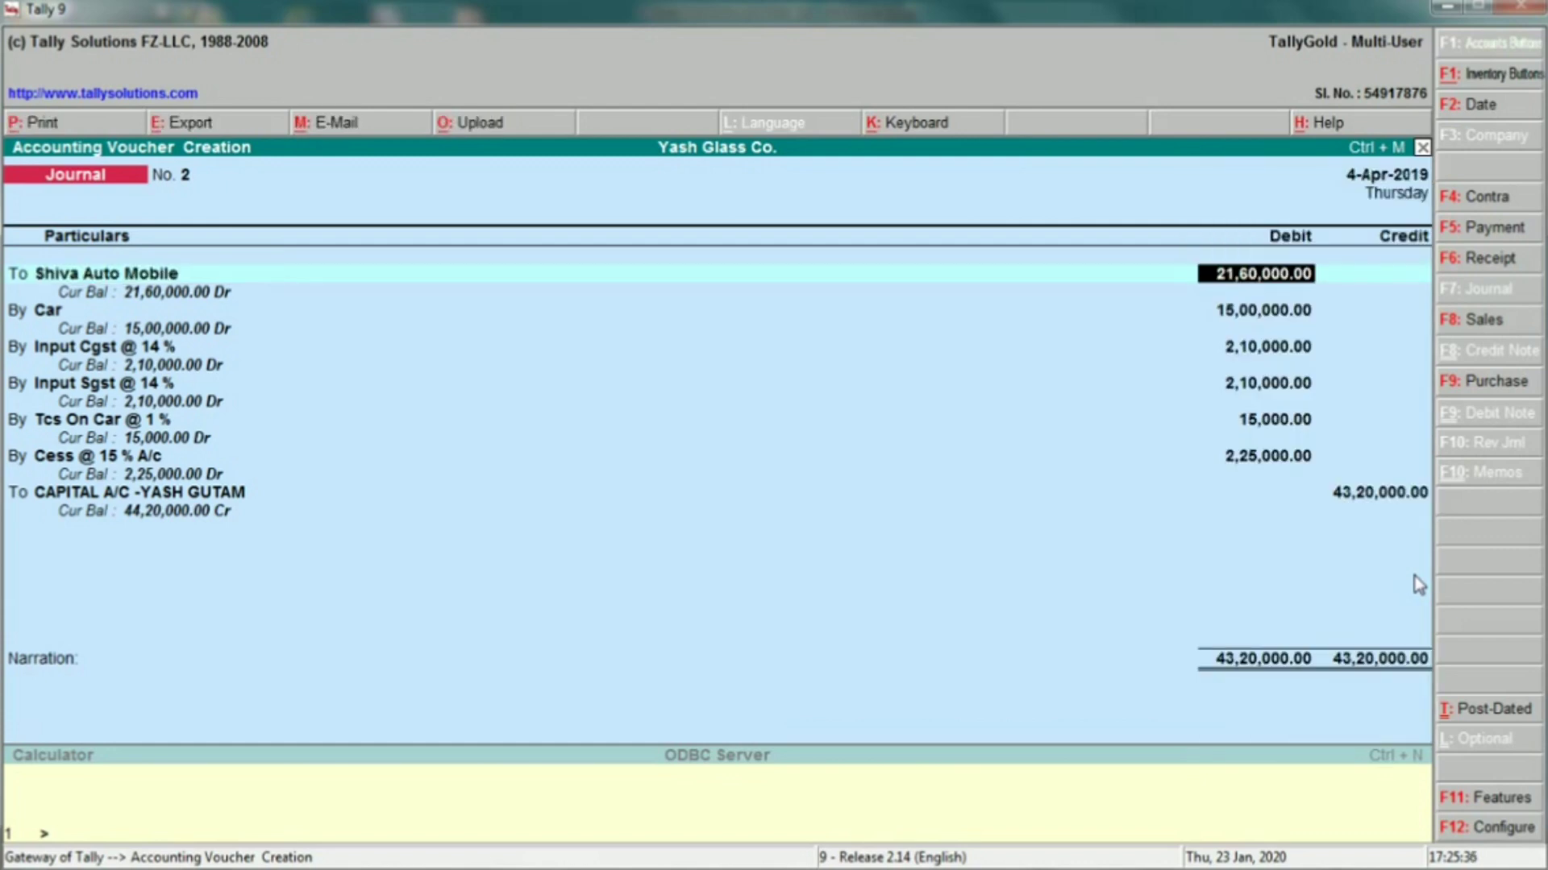
key("Return")
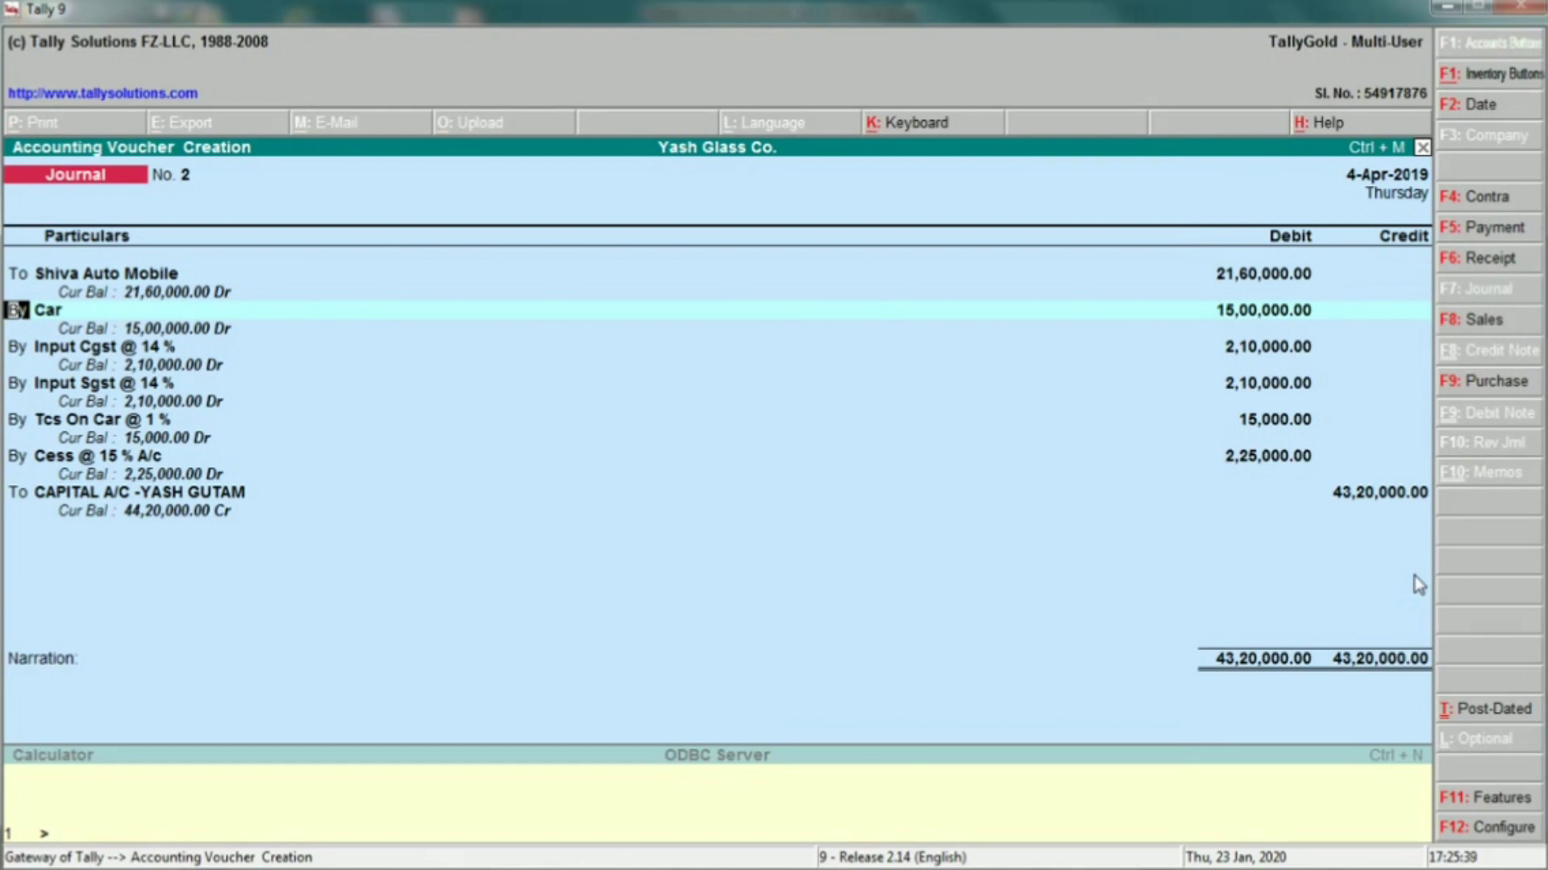
key("BackSpace")
key("Delete")
key("Return")
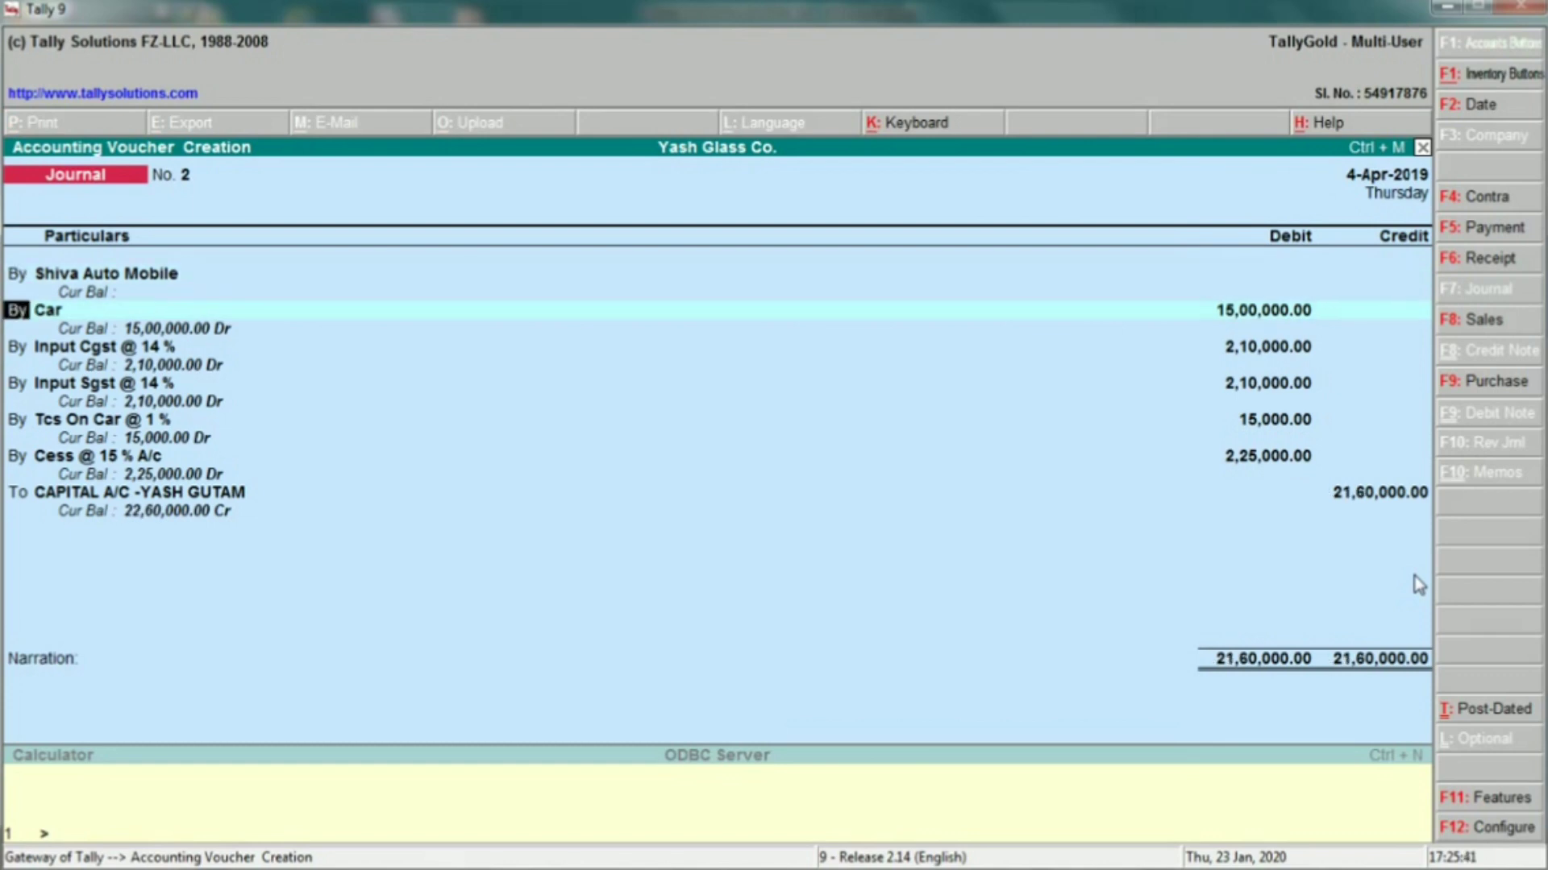
Step: Replace the capital account on the voucher's closing To line with the Shiva Auto Mobile ledger, keeping the entered amounts
key("Return")
key("Return")
key("Return")
key("Return")
key("Return")
key("Return")
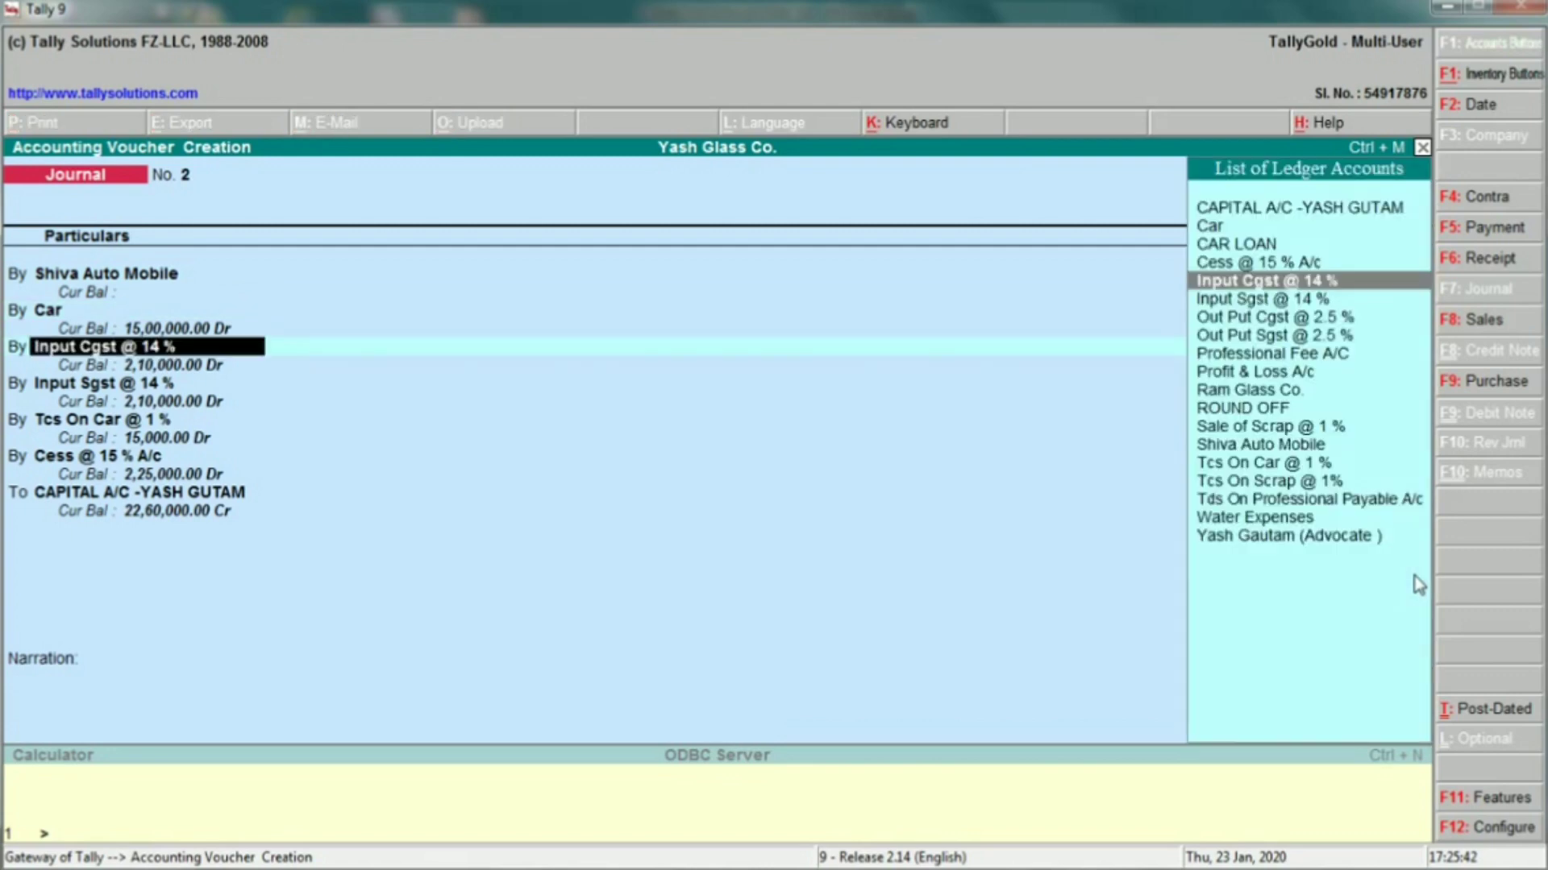
key("Return")
key("Return")
key("Return")
key("Return")
key("Return")
key("Return")
key("Return")
key("Return")
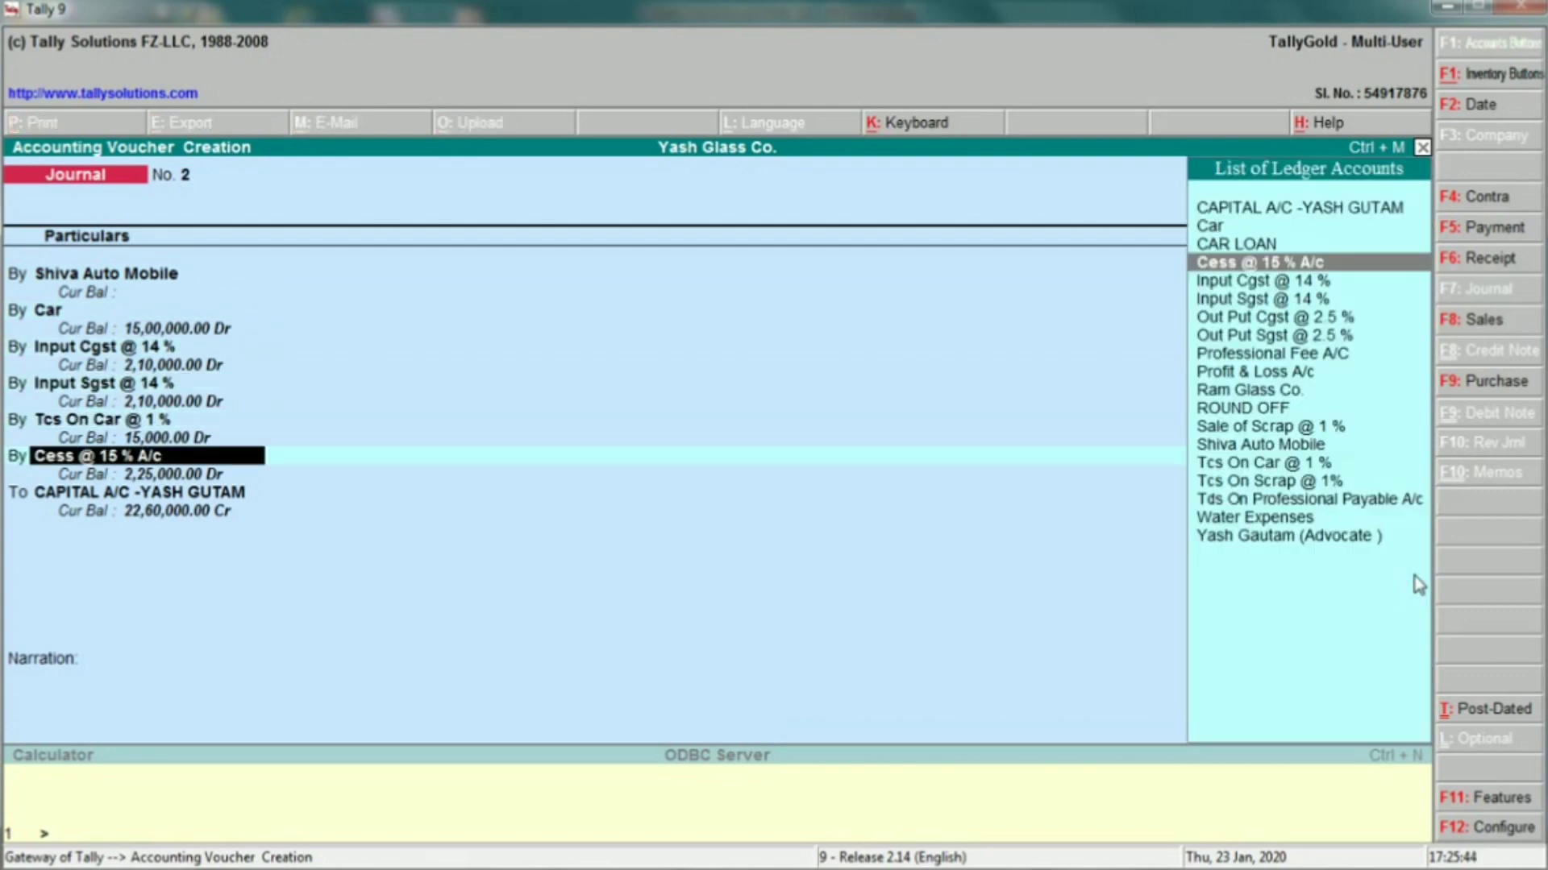
key("Return")
key("Return")
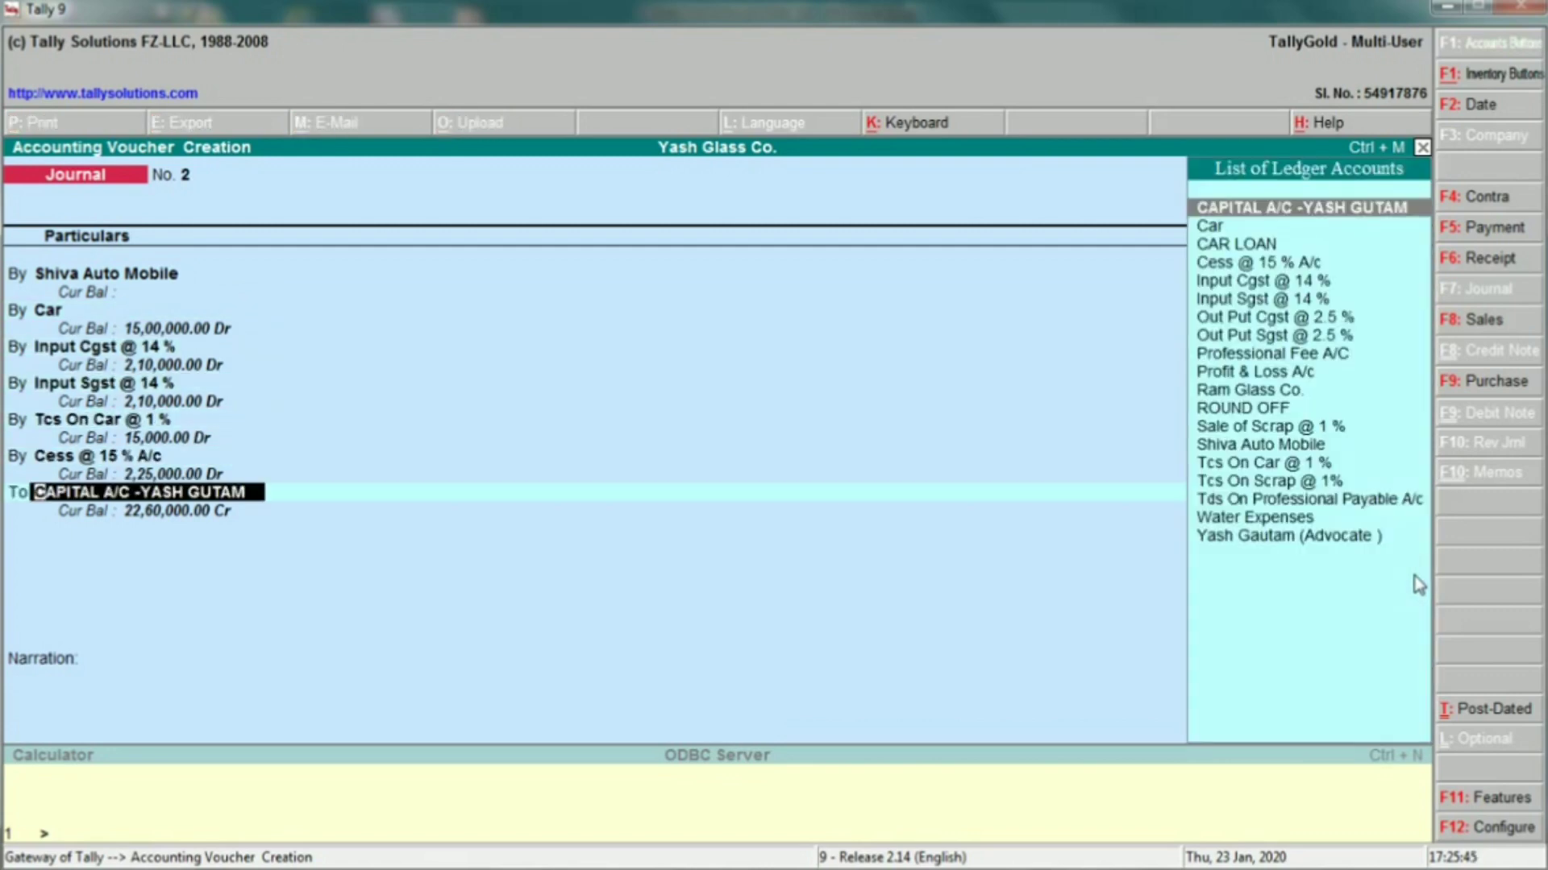
type("SHIVA")
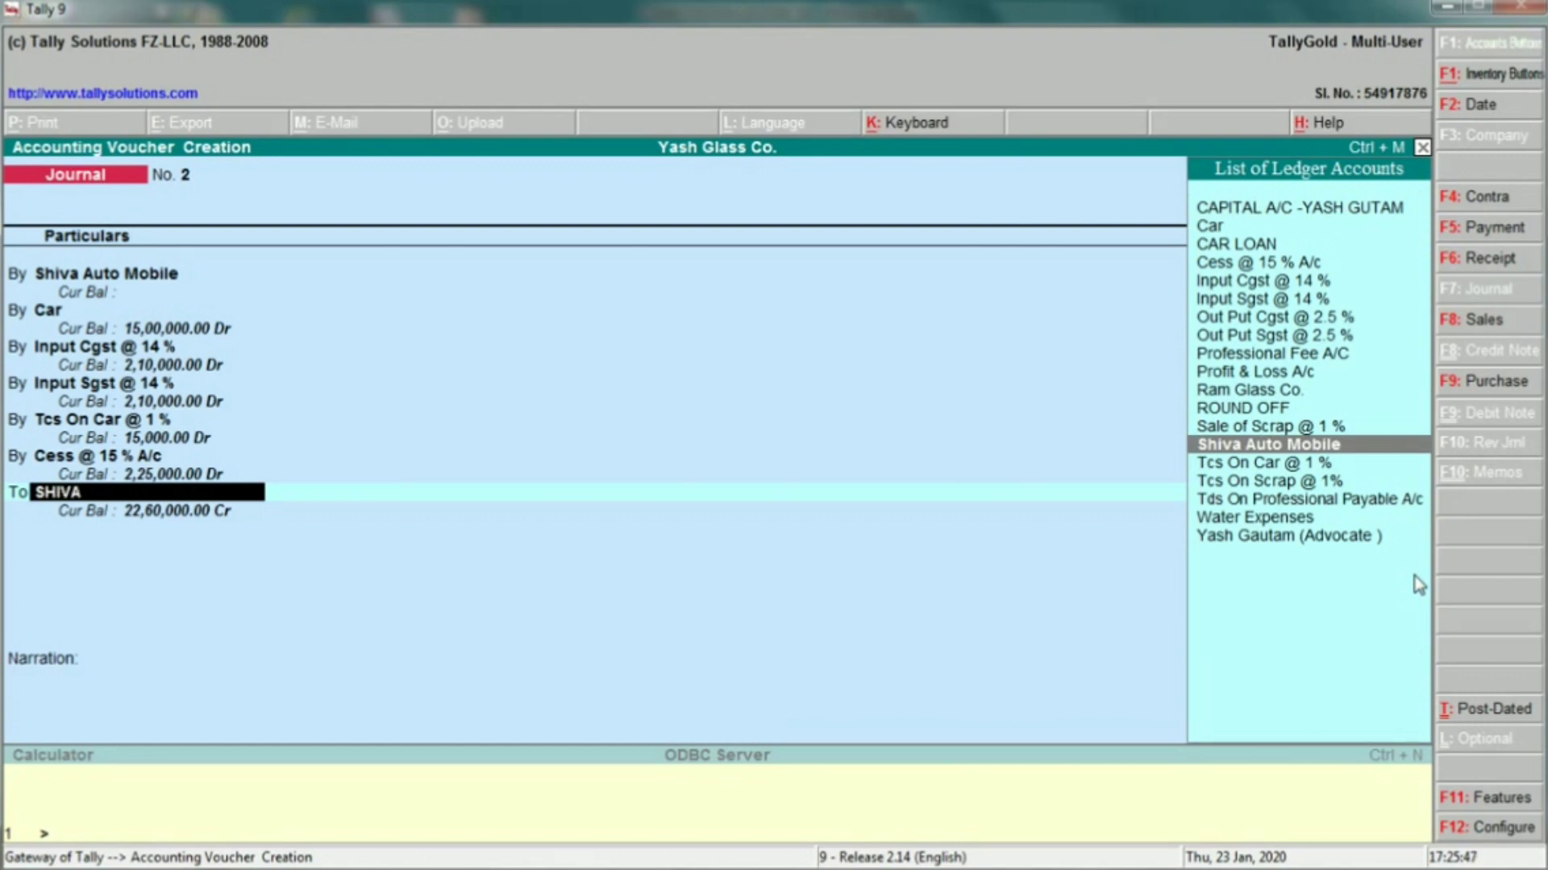
key("Return")
key("Return")
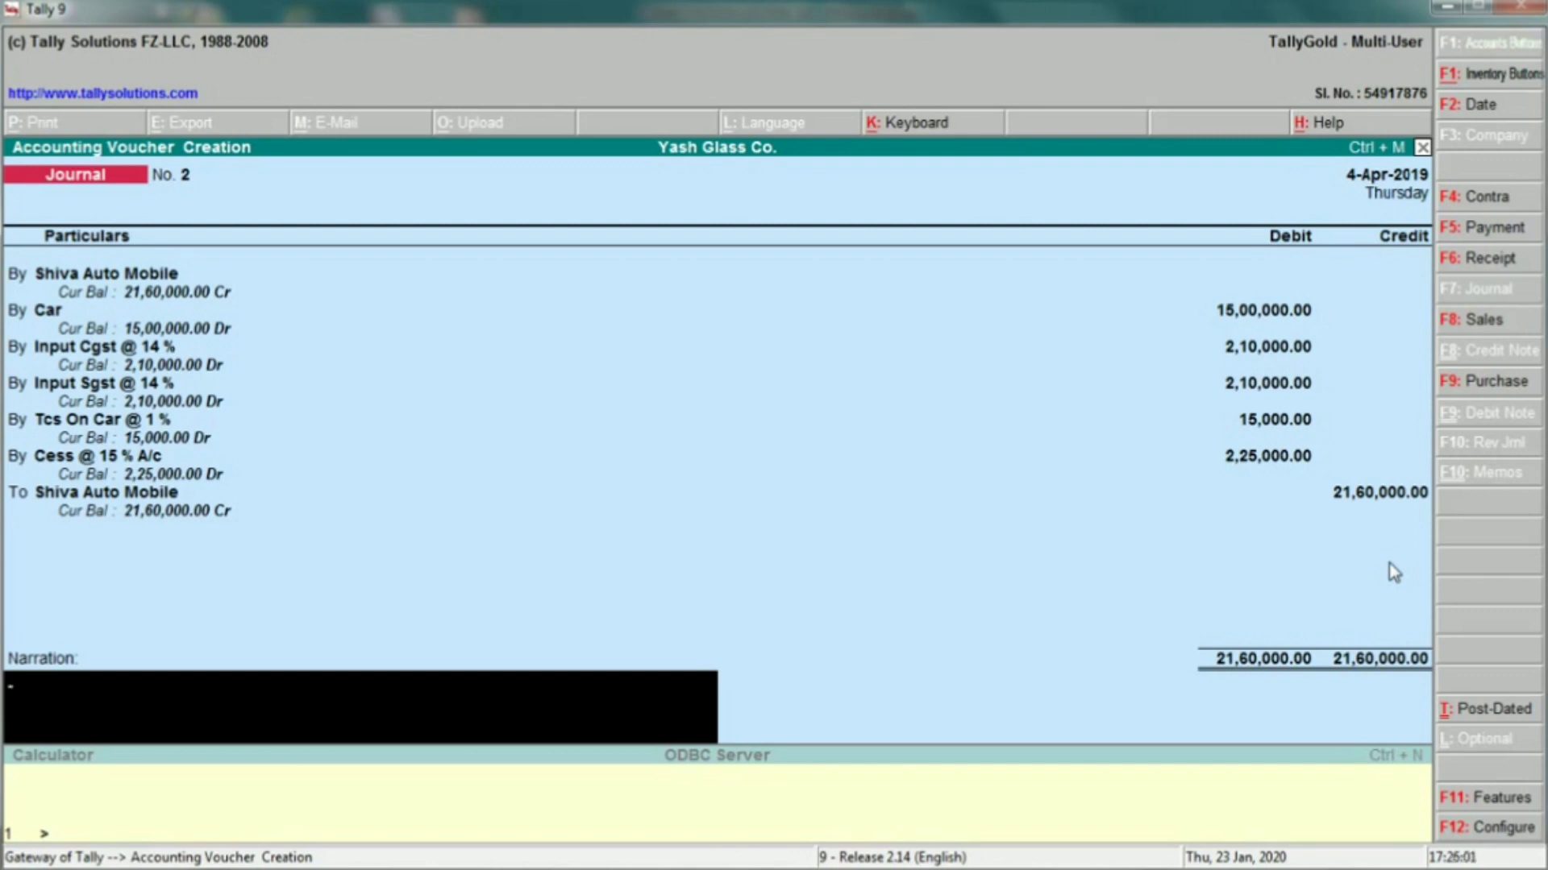
Step: Decline saving the voucher, return to its Car line and check the car purchase entry in the Excel sheet
key("Return")
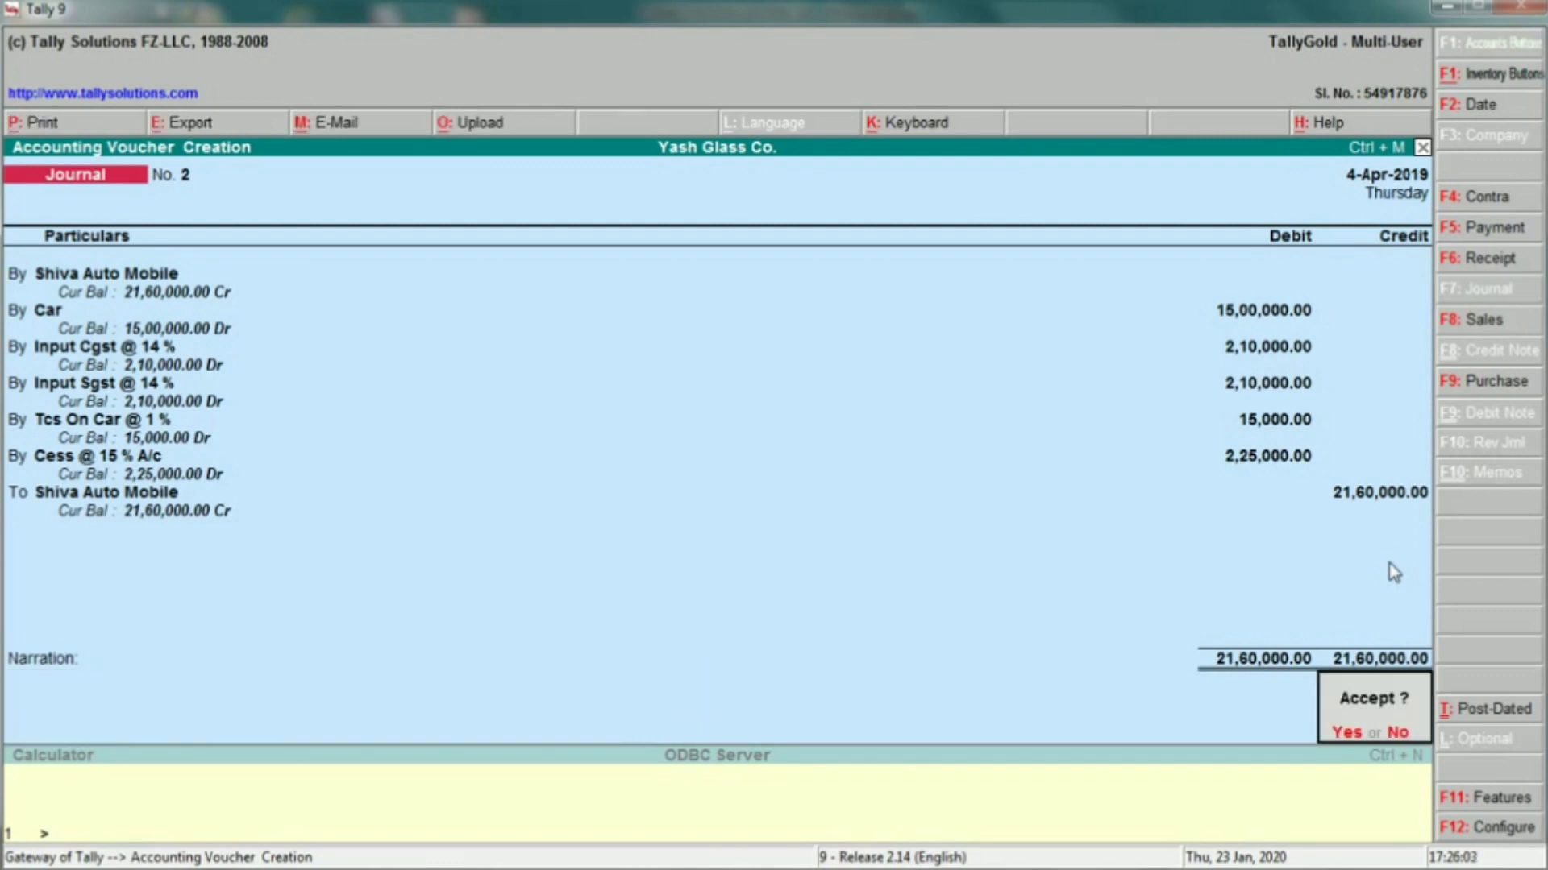
key("n")
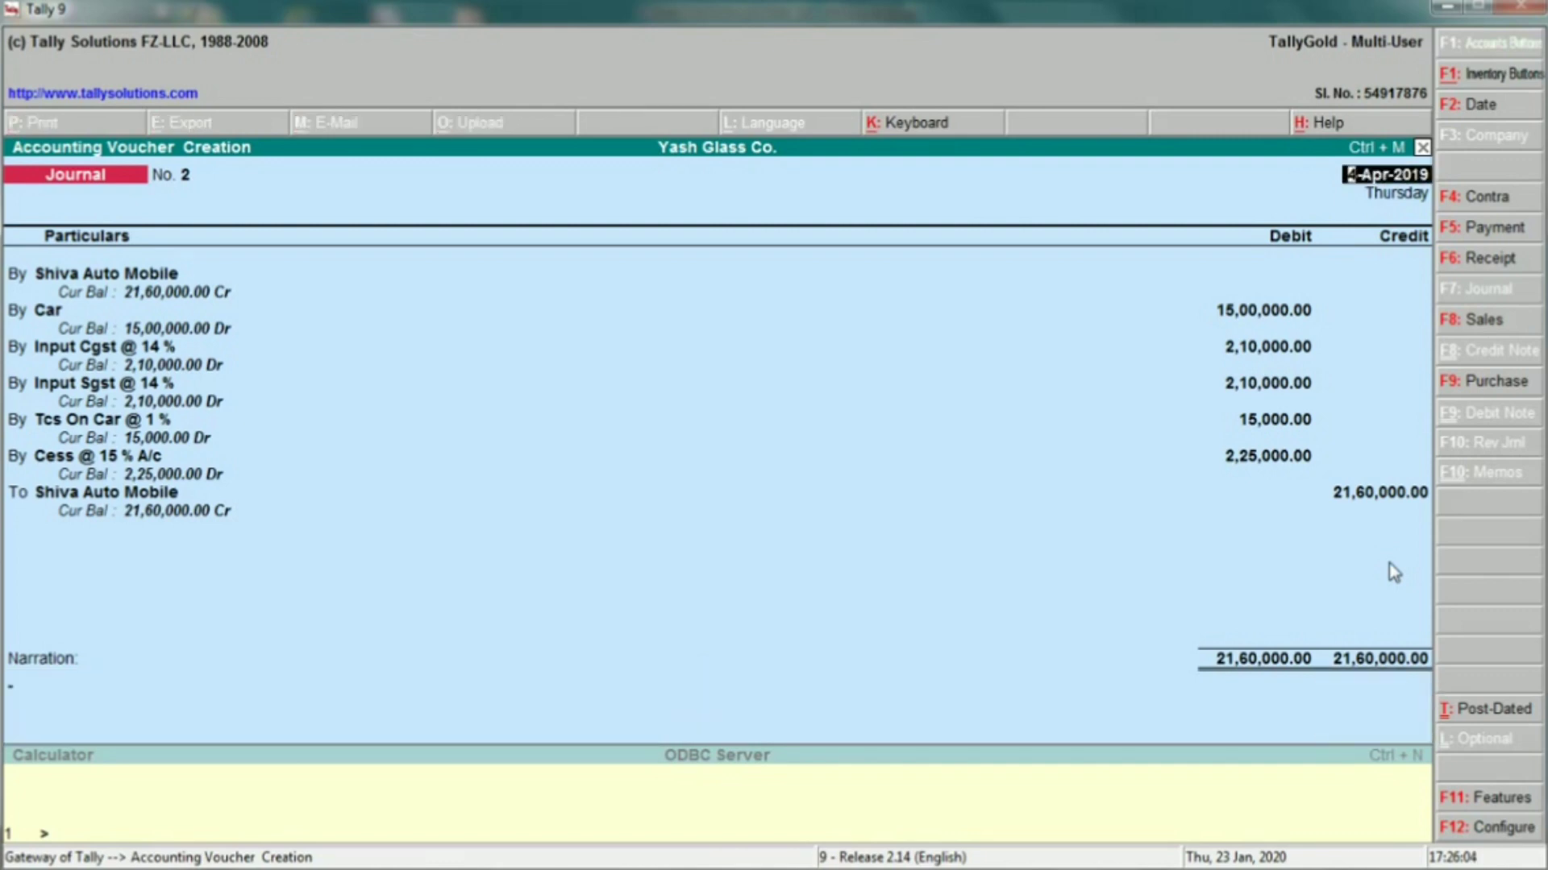
key("Return")
key("Return")
key("Return")
key("Return")
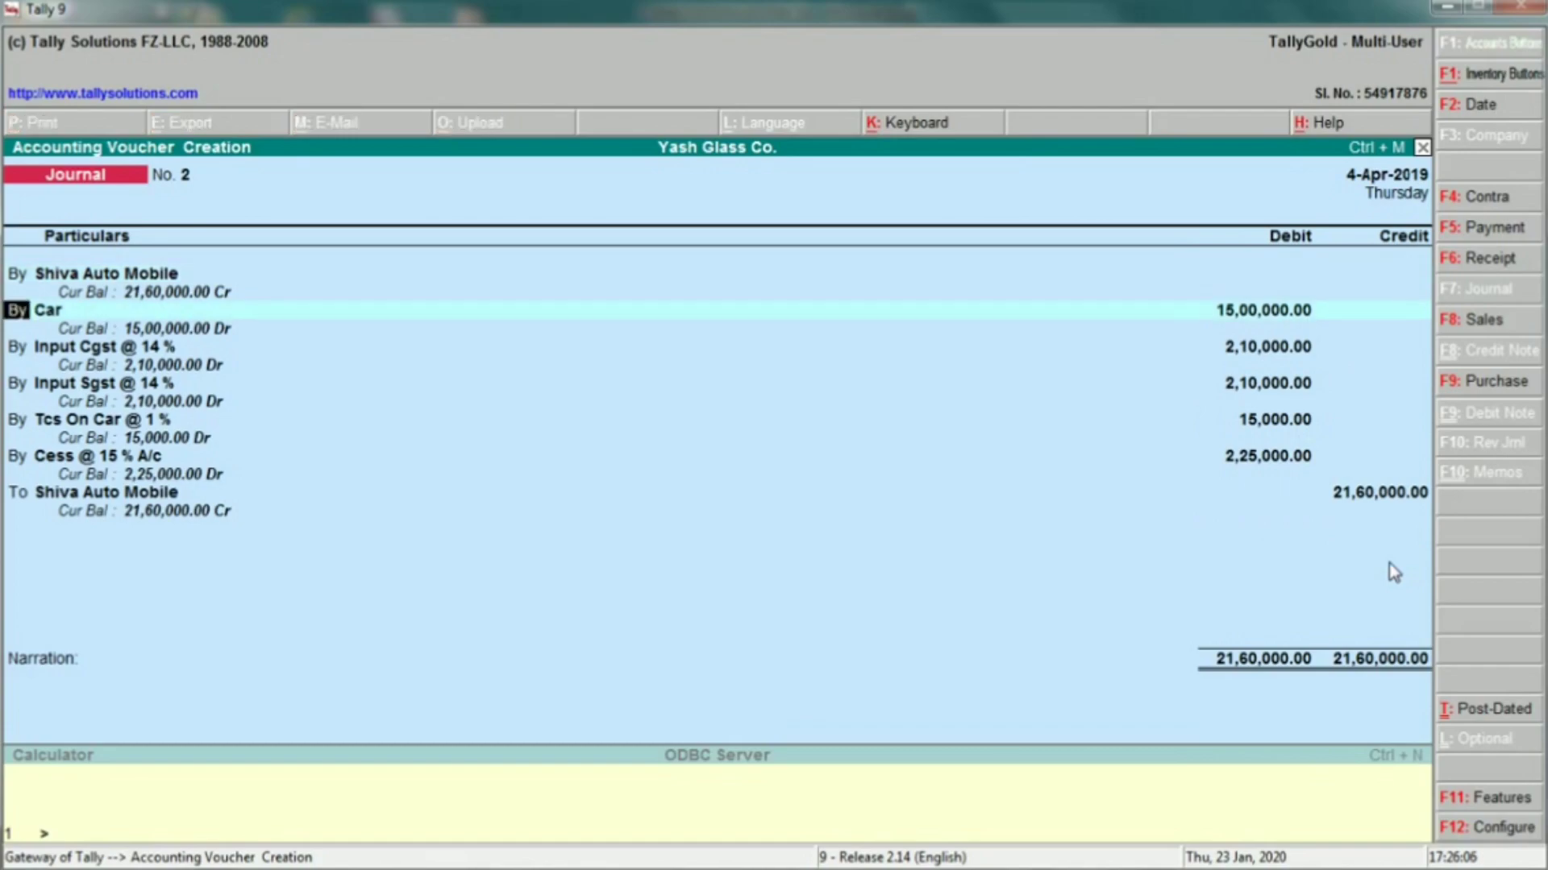
key("alt+Tab")
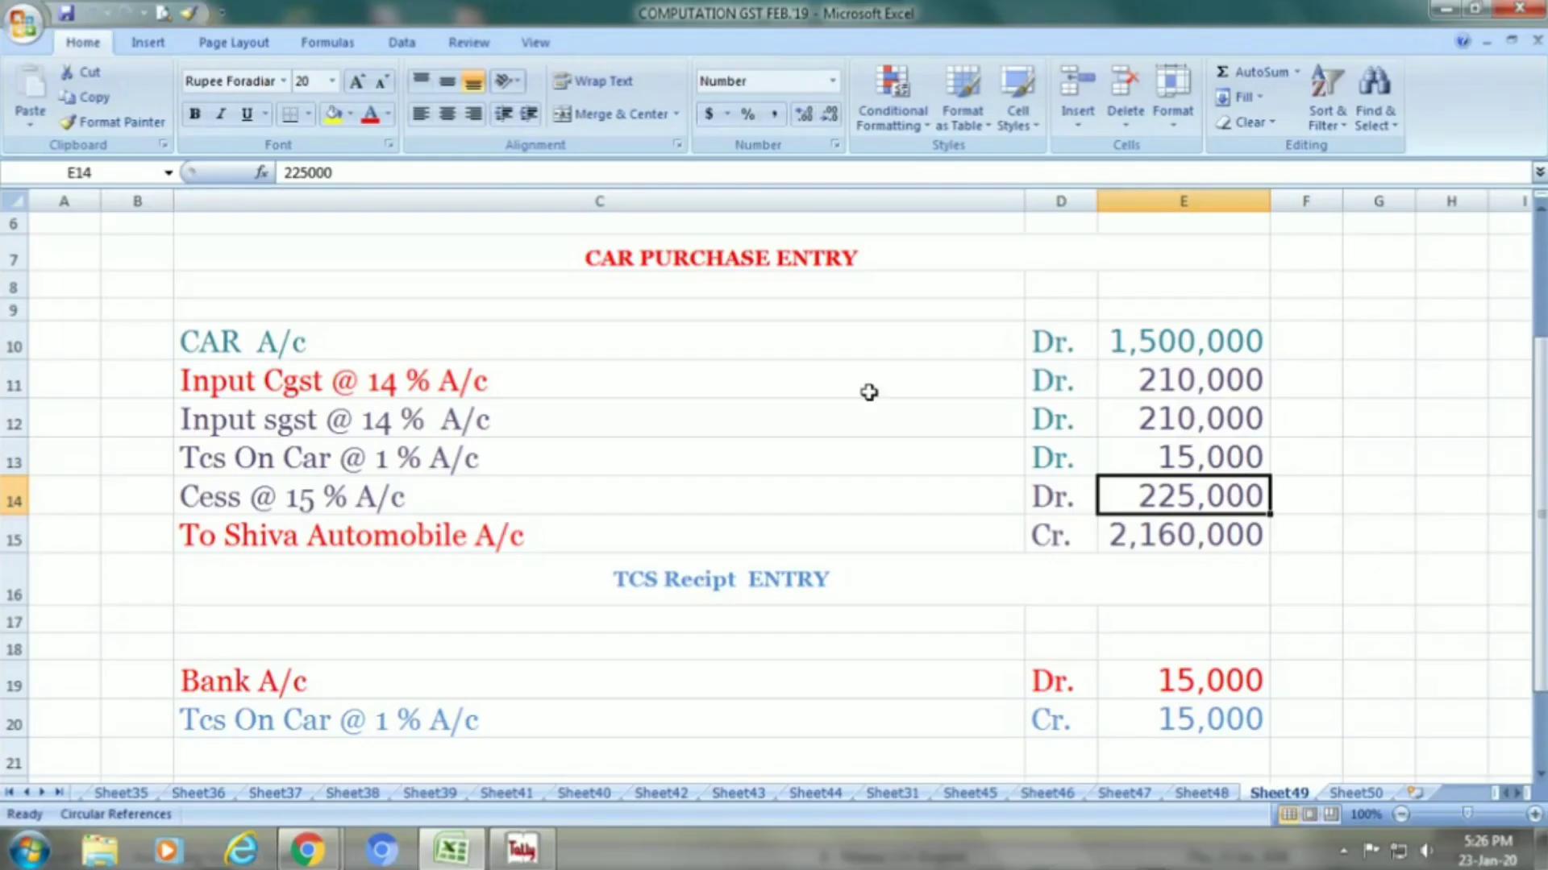
left_click(661, 358)
key("alt+Tab")
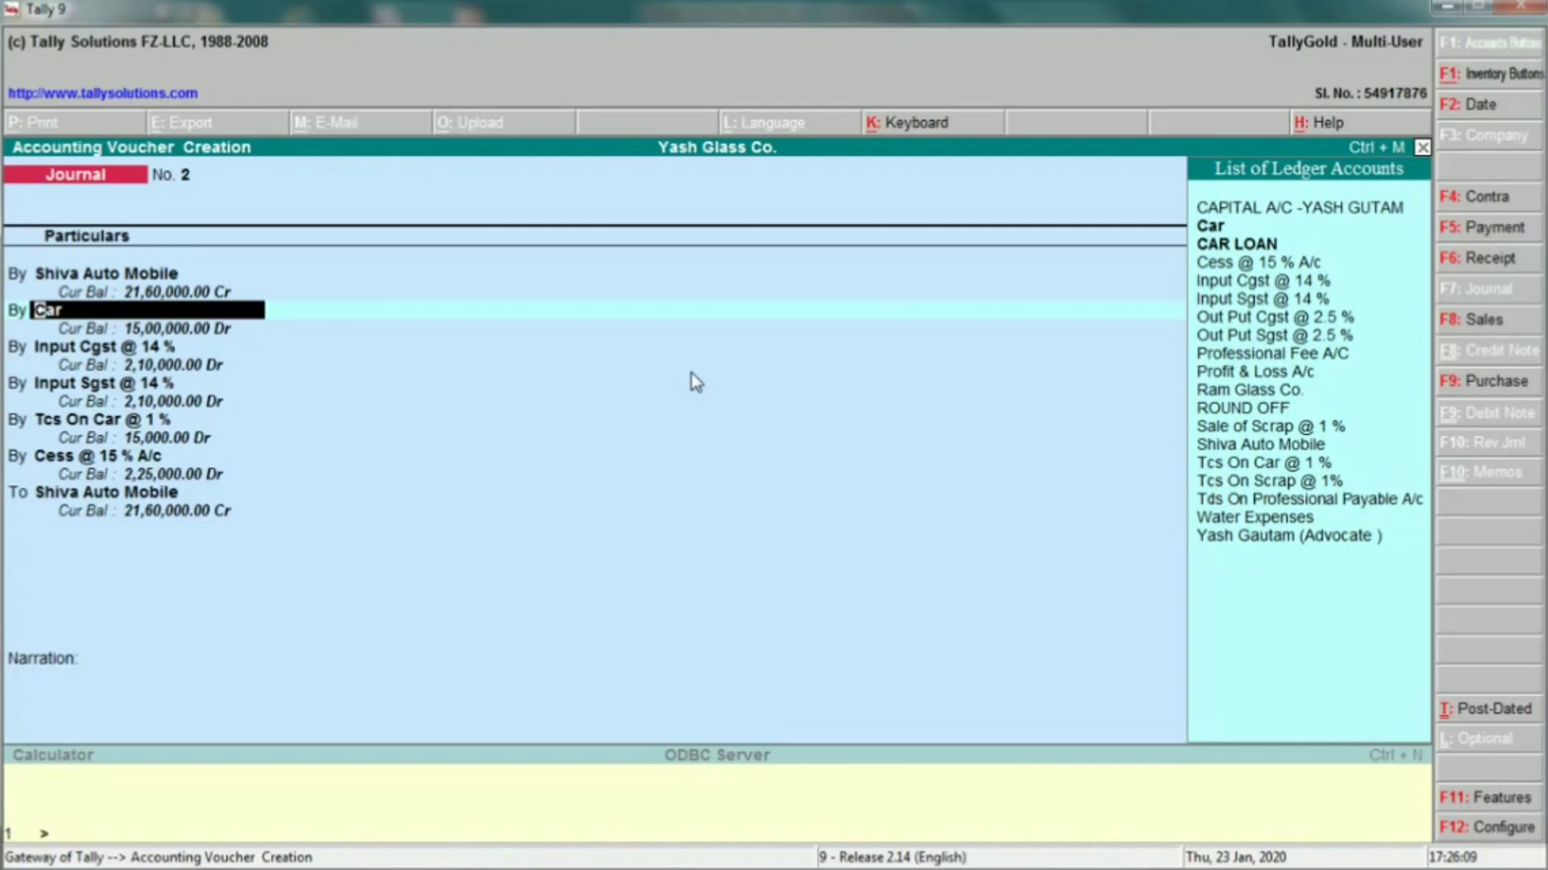
Step: Open the Car ledger's alteration form from the voucher and review its group and settings, accepting them as they are
key("ctrl+Return")
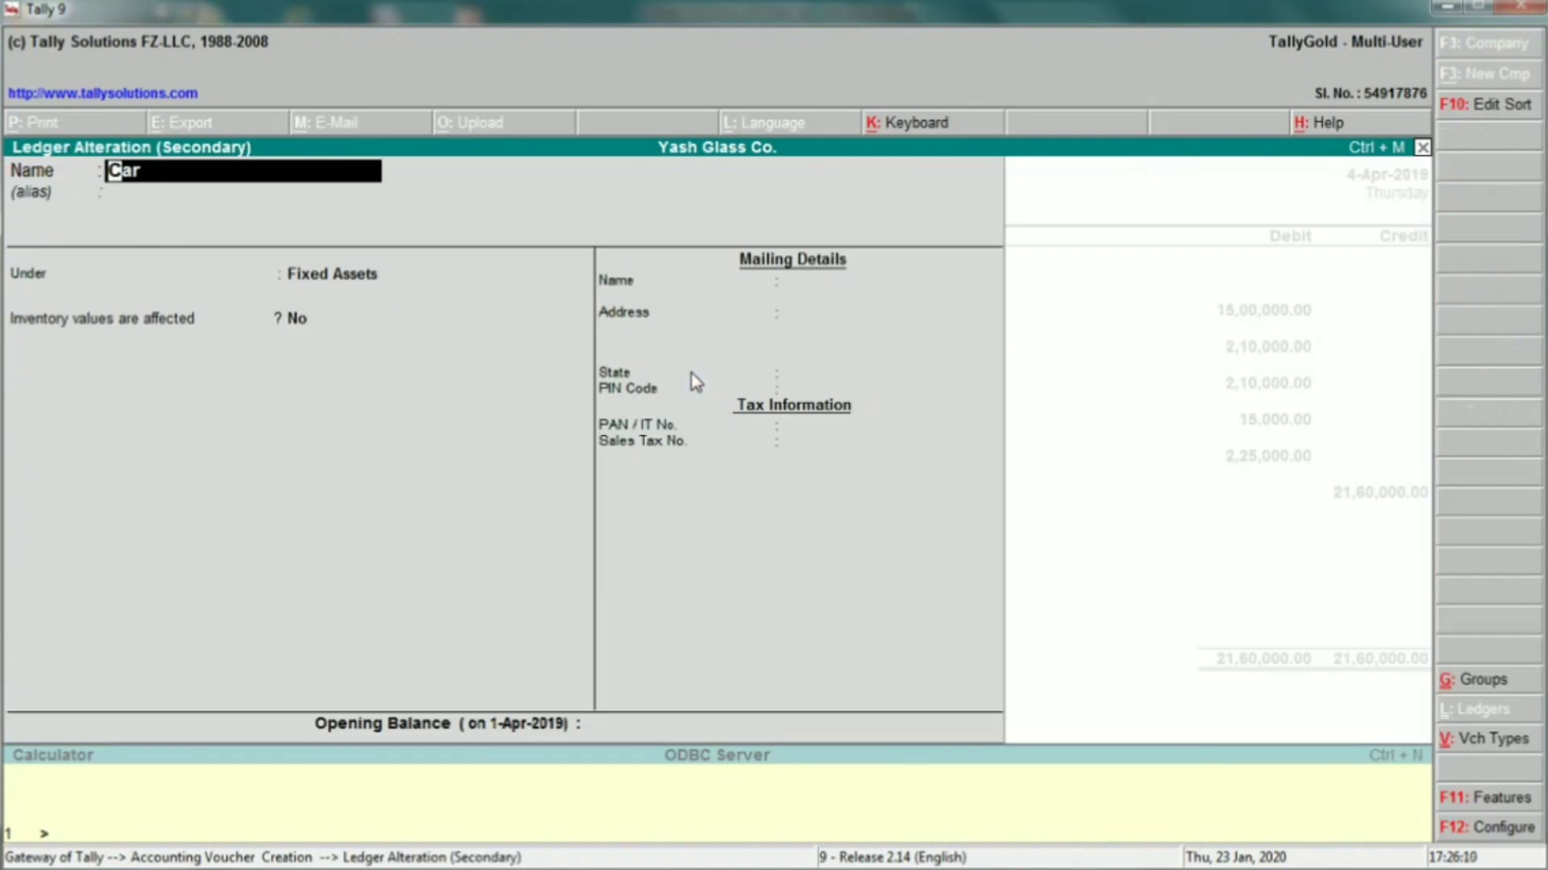
key("Return")
key("Return")
key("Return")
key("Return")
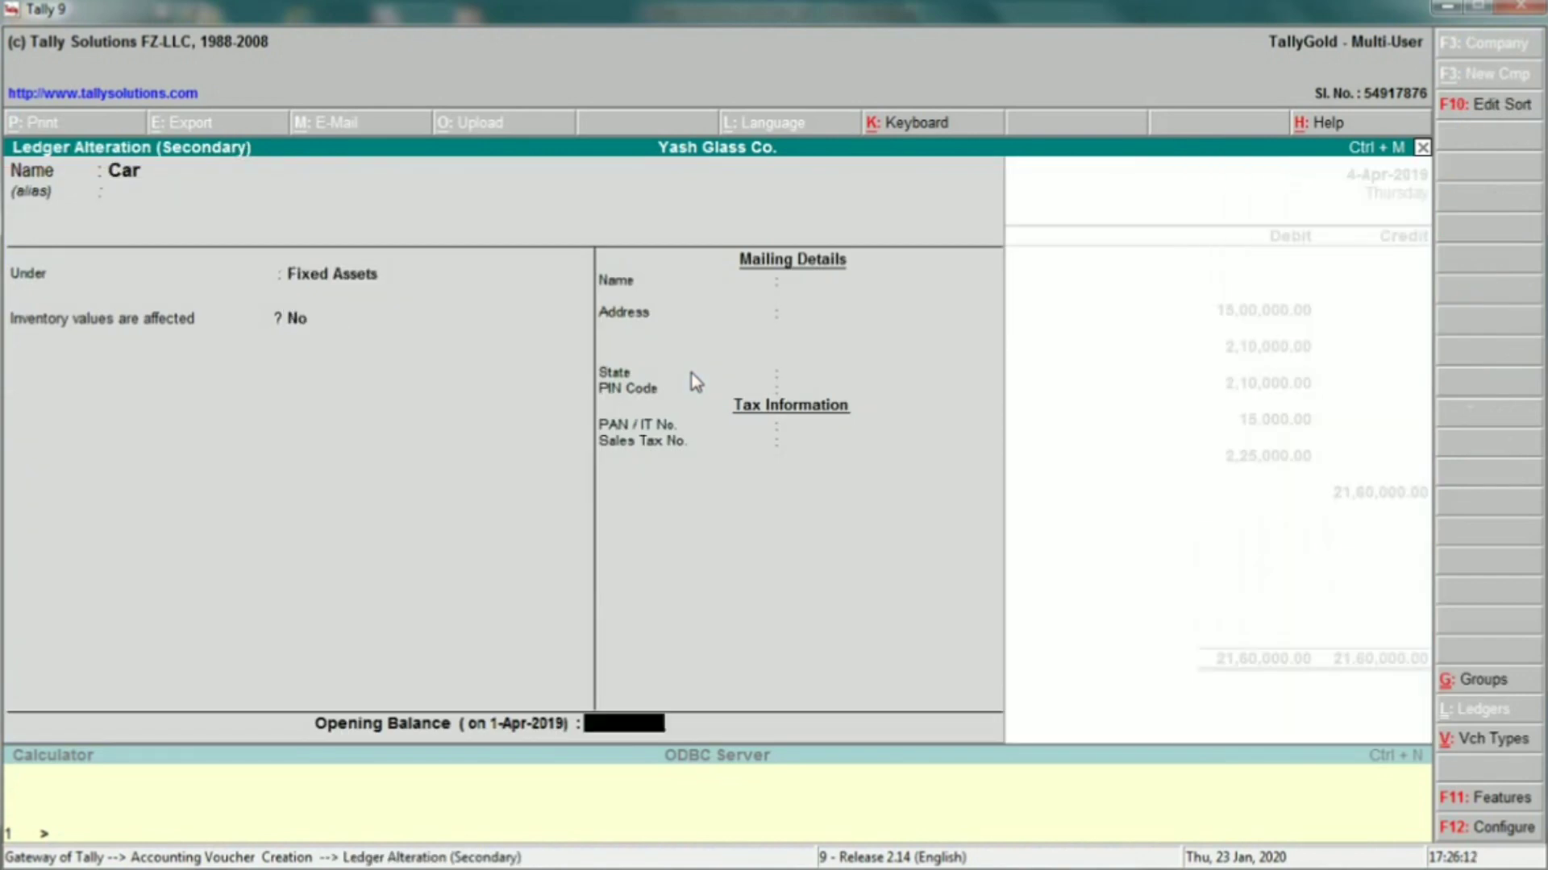
key("Return")
key("Return")
key("Return")
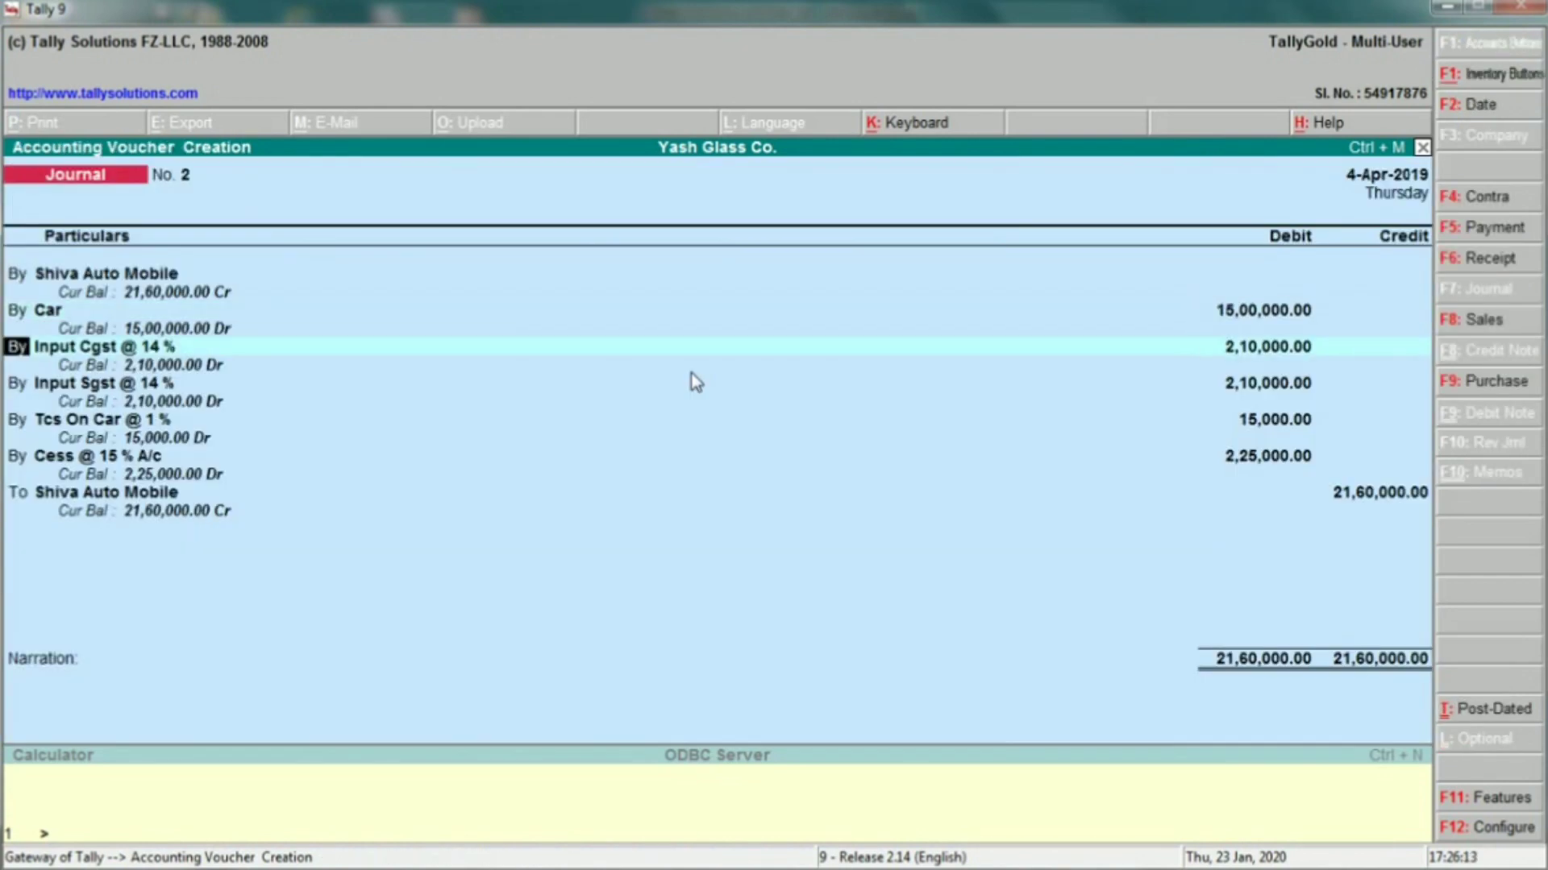
Step: Review the group and tax settings of the Input Cgst @ 14 % ledger from its voucher line and accept them without edits
key("Return")
key("Return")
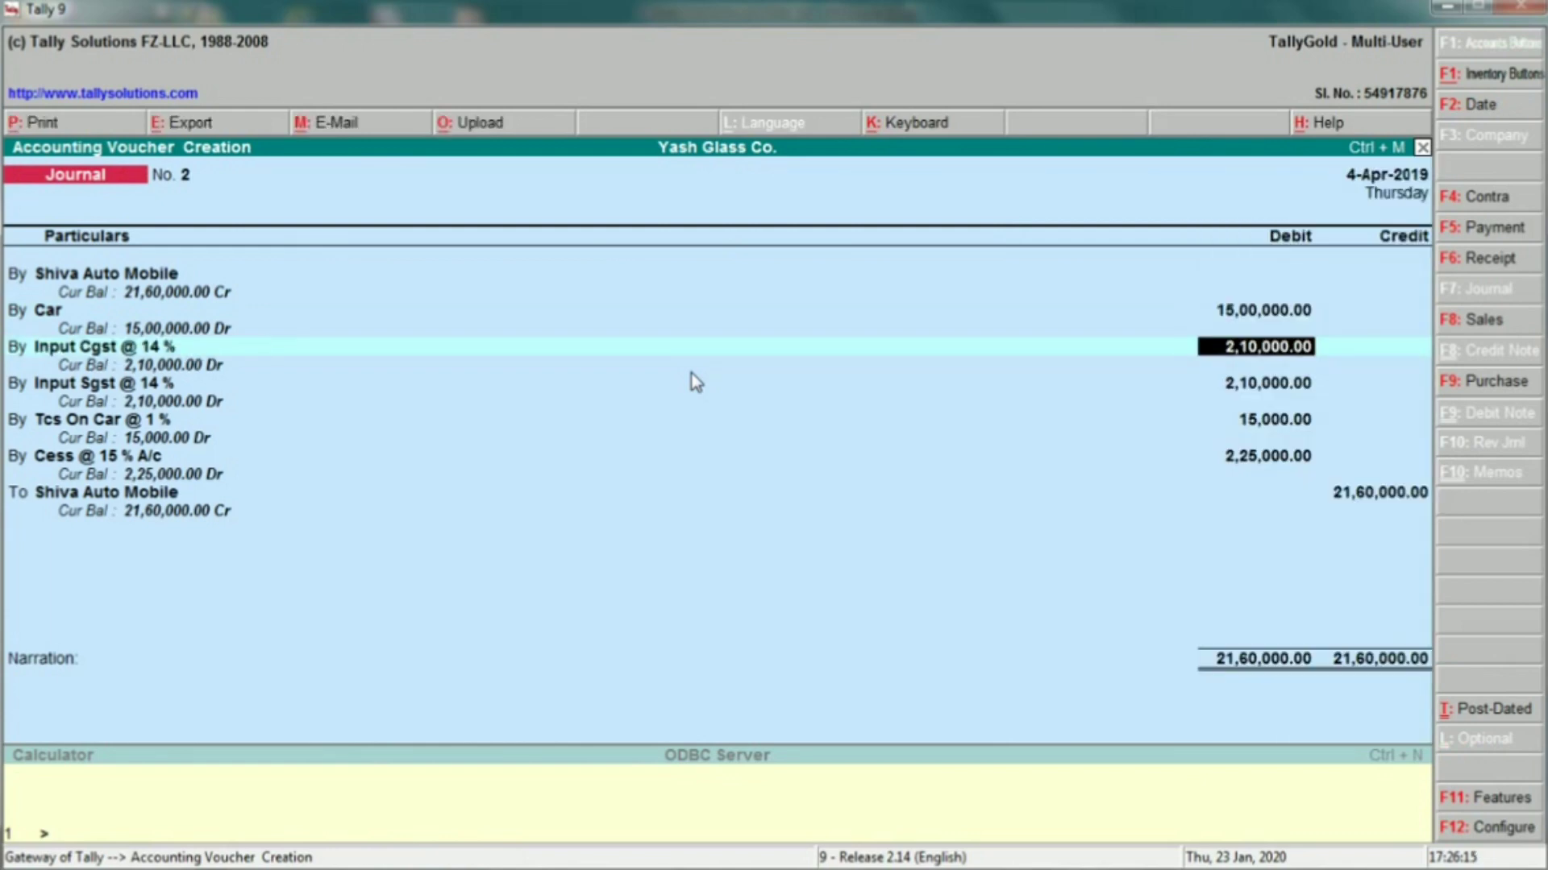
key("BackSpace")
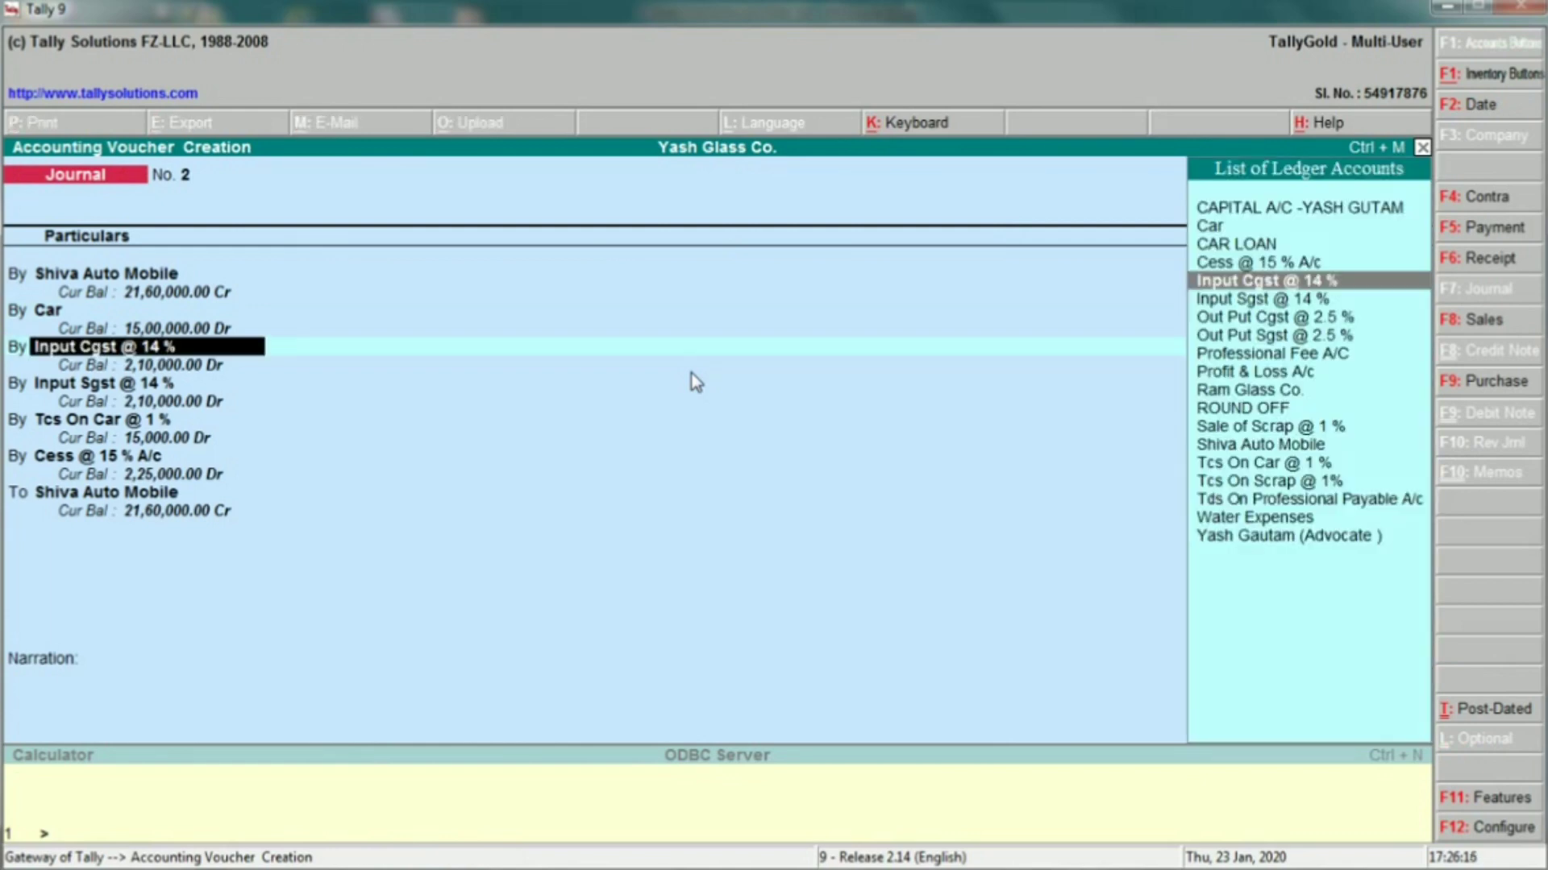
key("ctrl+Return")
key("Return")
key("Return")
key("Return")
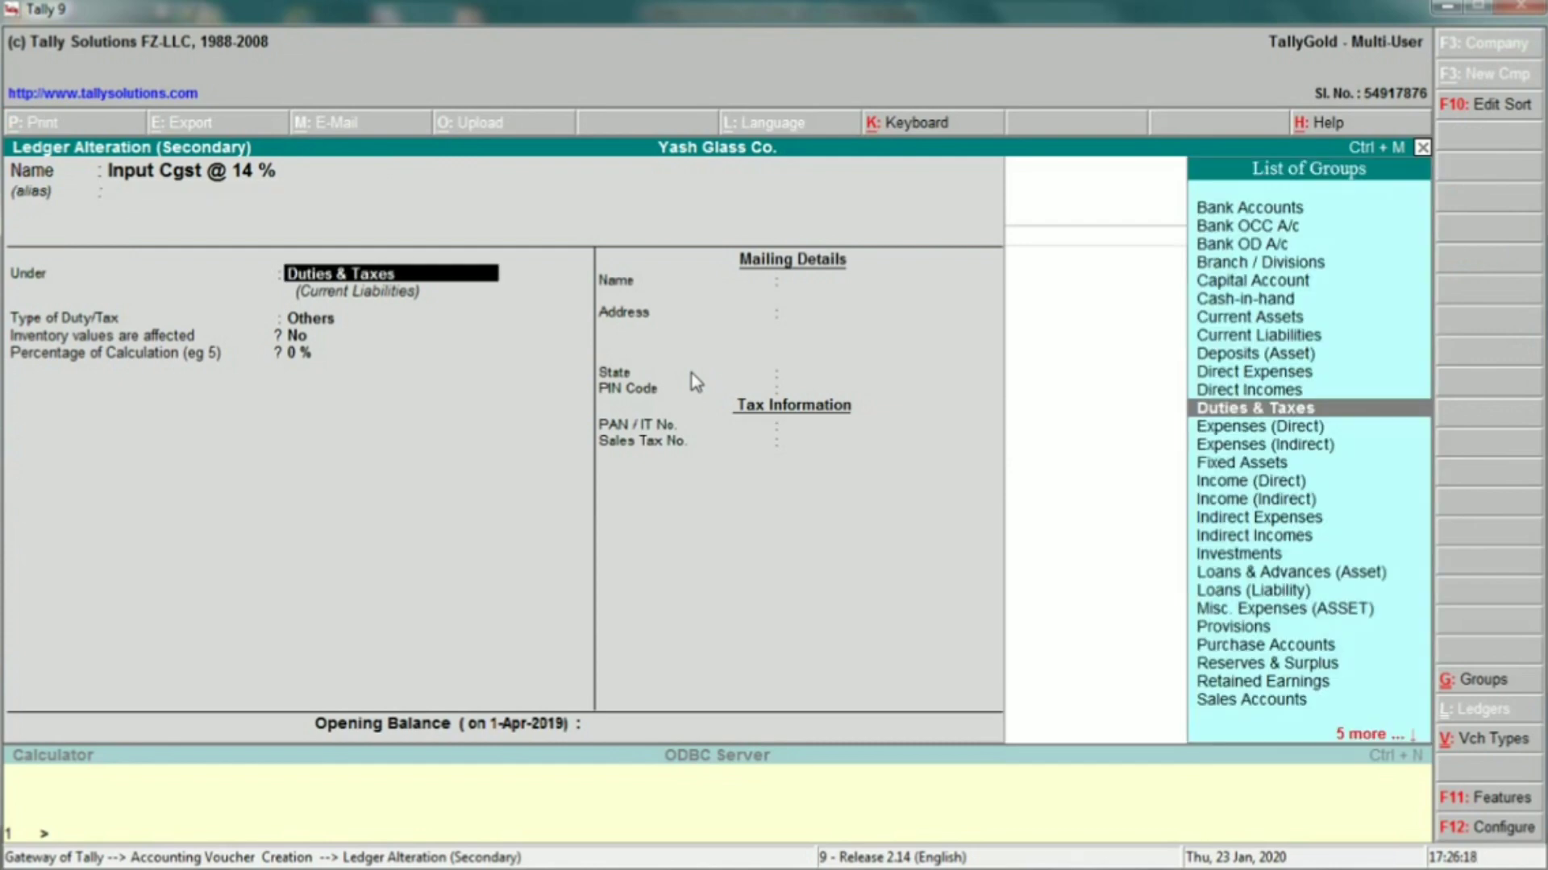
key("Return")
key("Return")
key("Return")
key("Return")
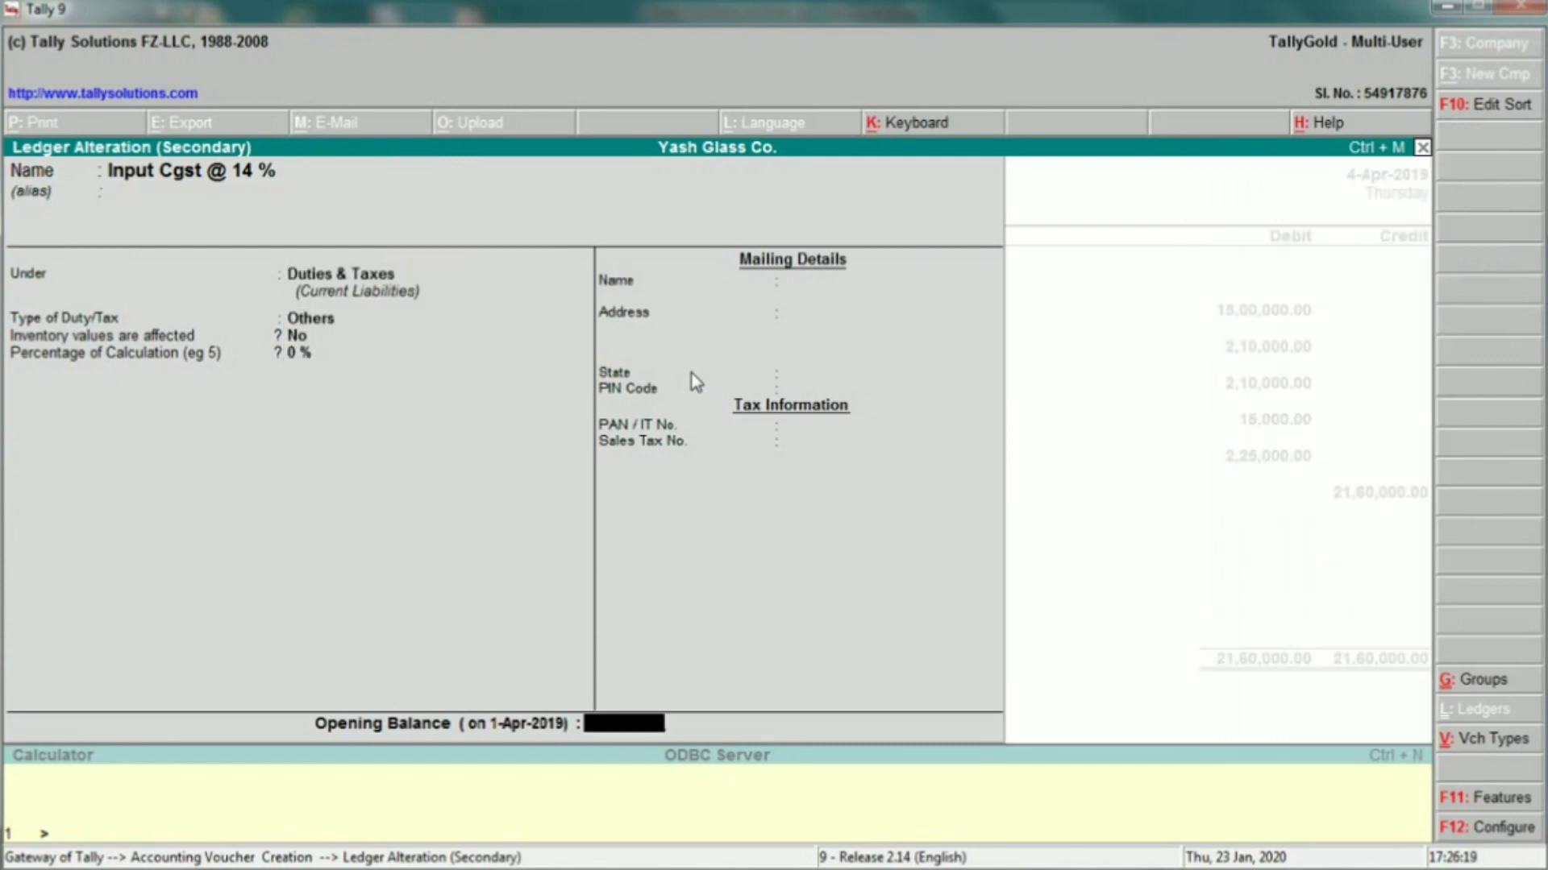
key("Return")
key("Return")
key("Return")
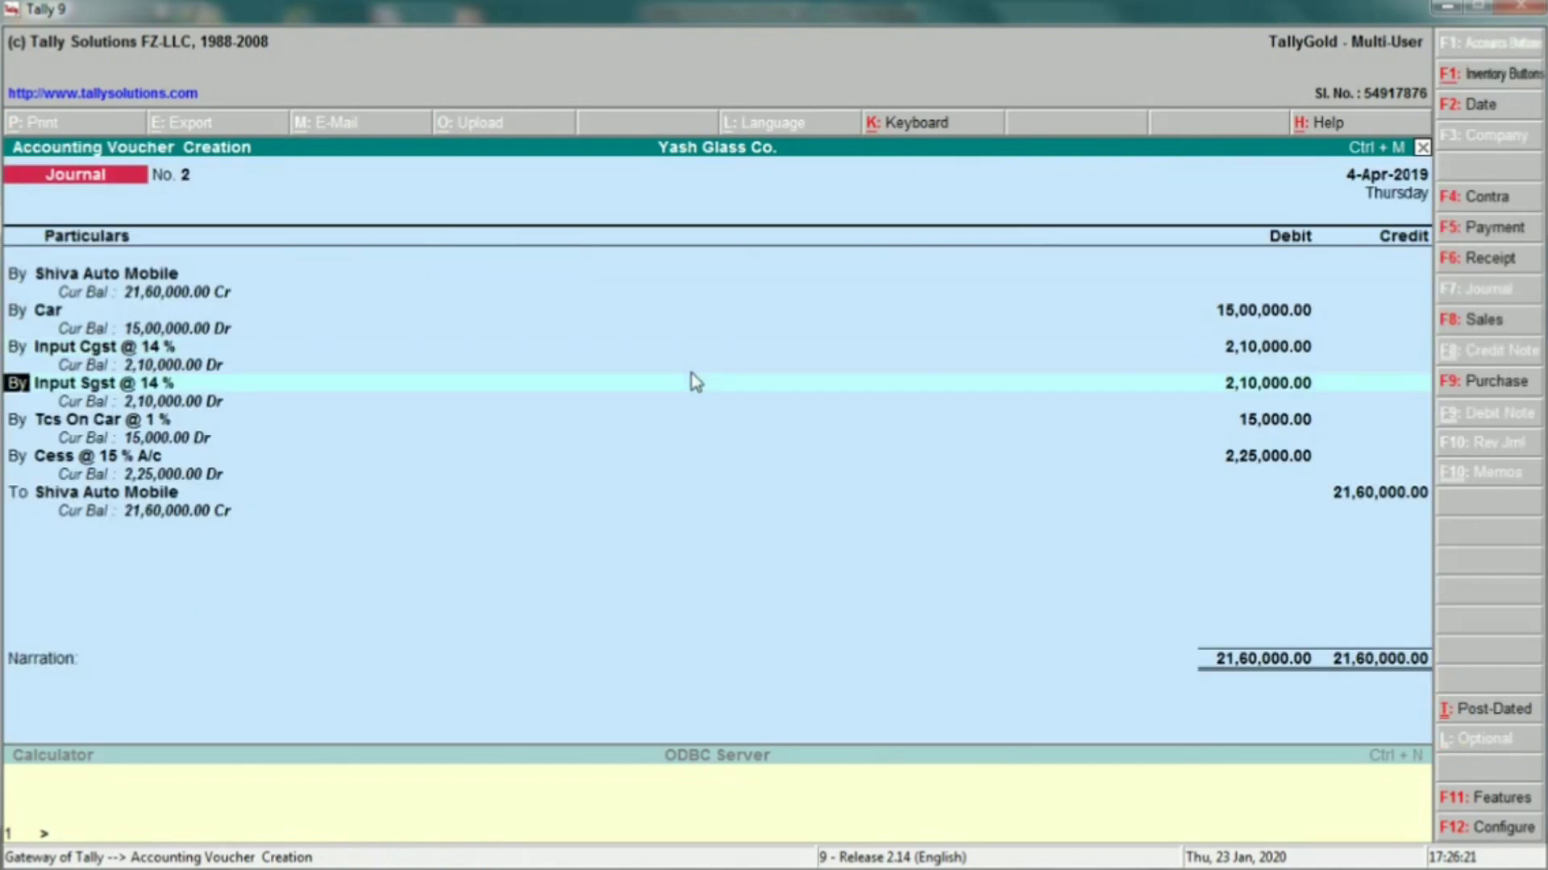
Step: Review the group and tax settings of the Input Sgst @ 14 % ledger from its voucher line and accept them without edits
key("ctrl+Return")
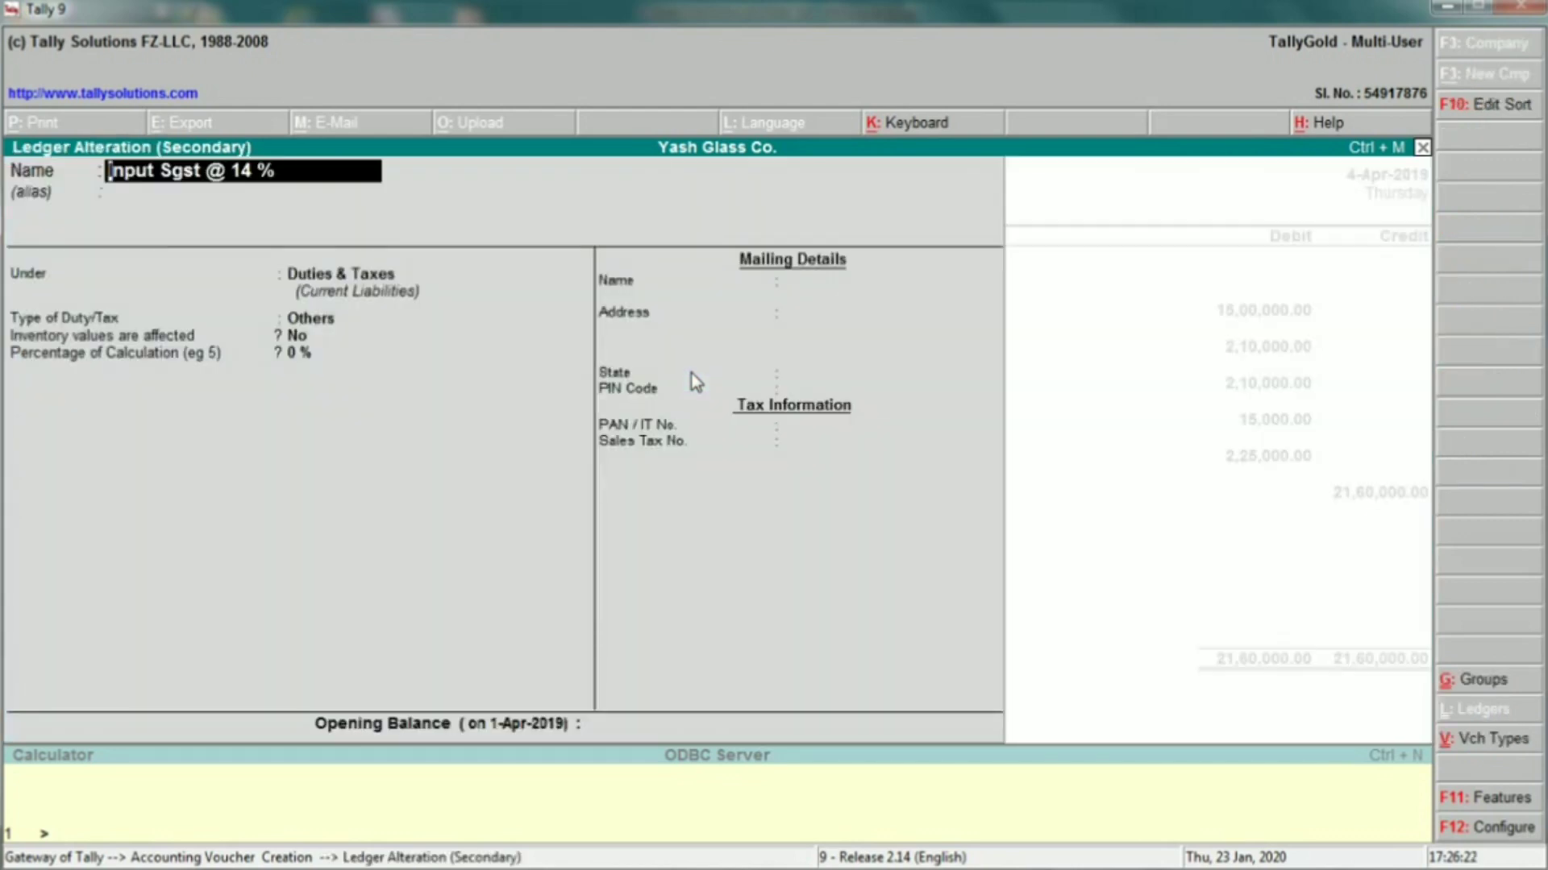
key("Return")
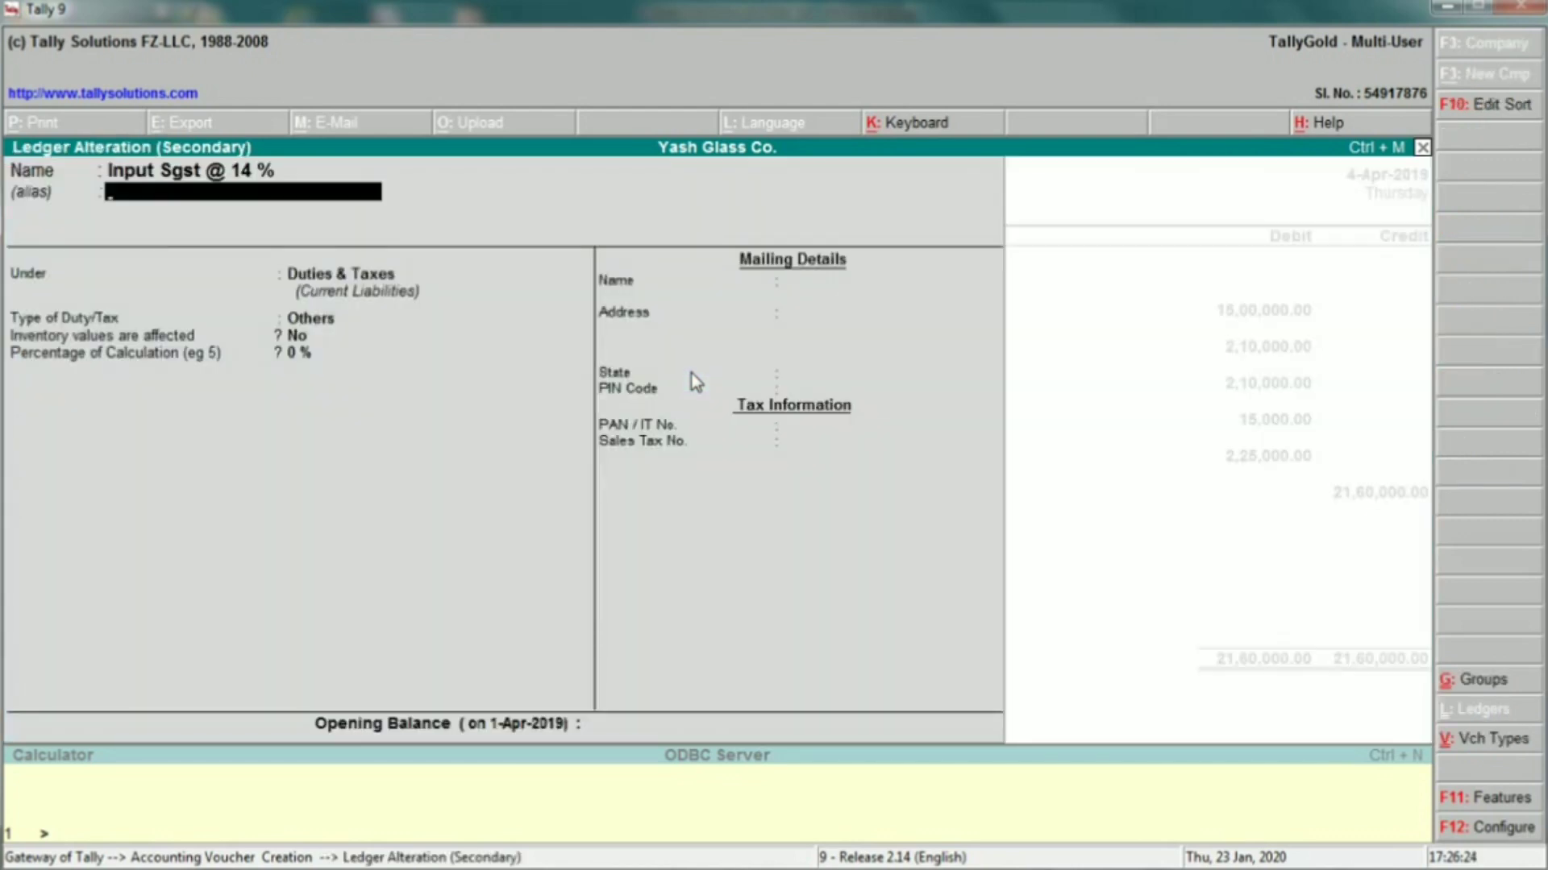
key("ctrl+a")
key("Return")
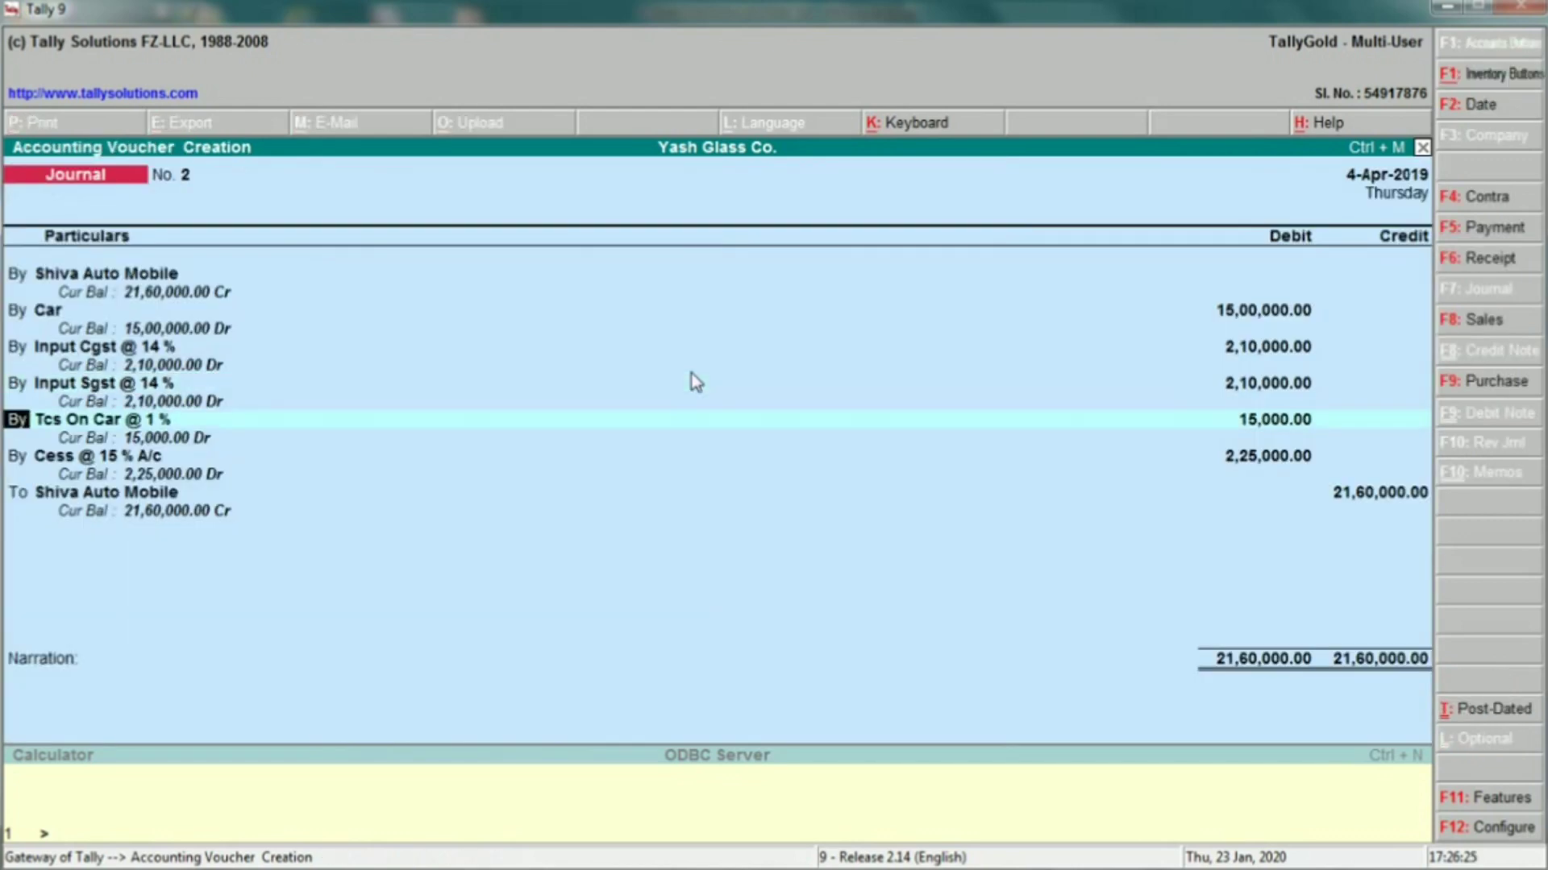
Step: Review the group assignment of the Tcs On Car @ 1 % ledger from its voucher line and accept it without edits
key("Return")
key("ctrl+Return")
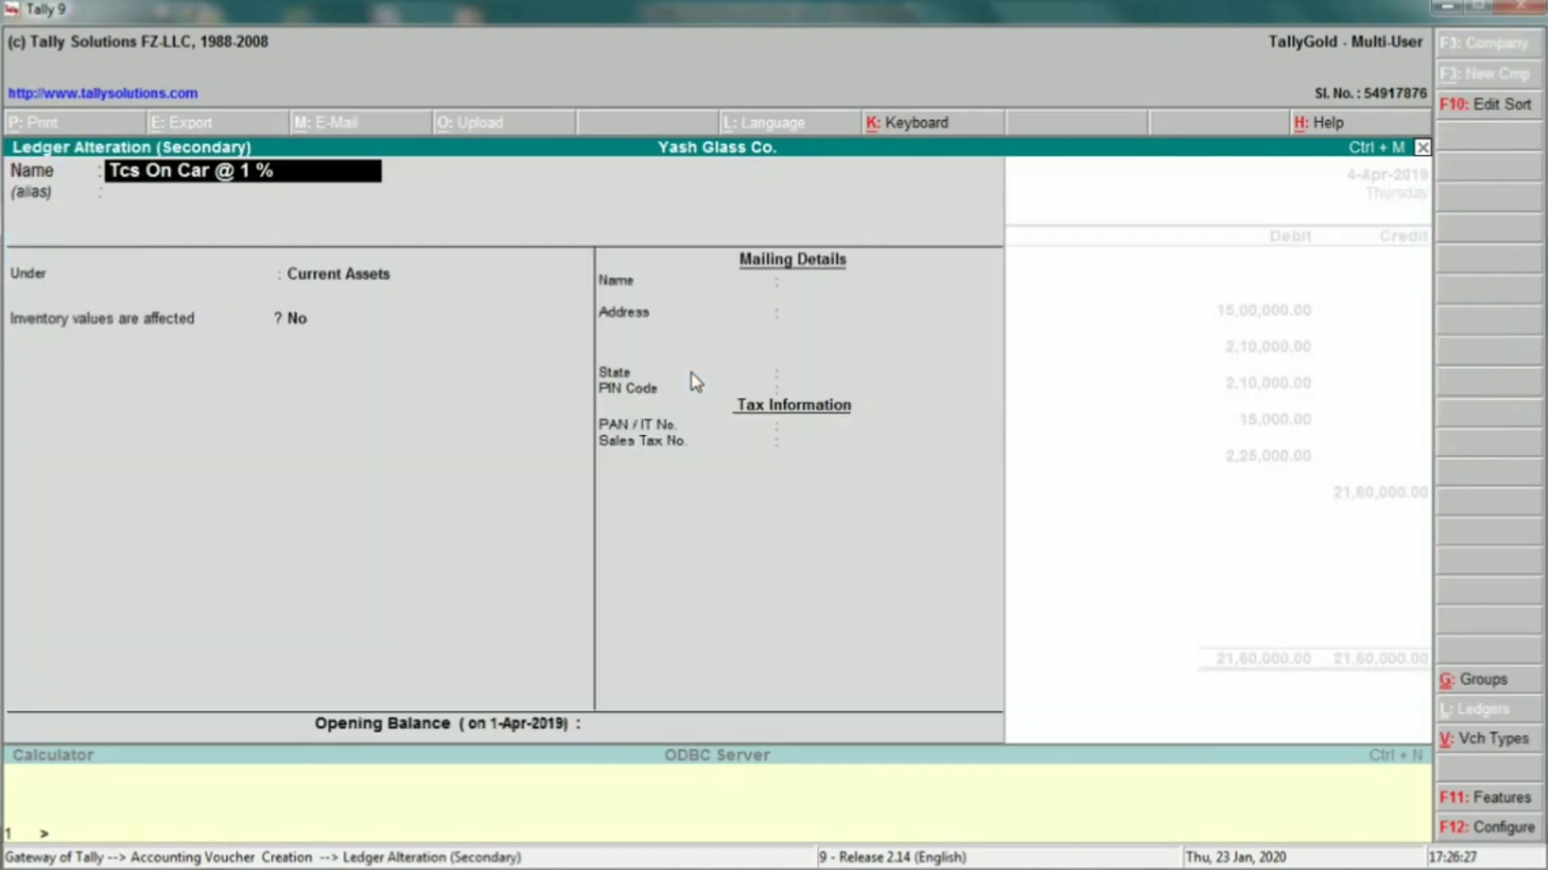
key("Return")
key("Return")
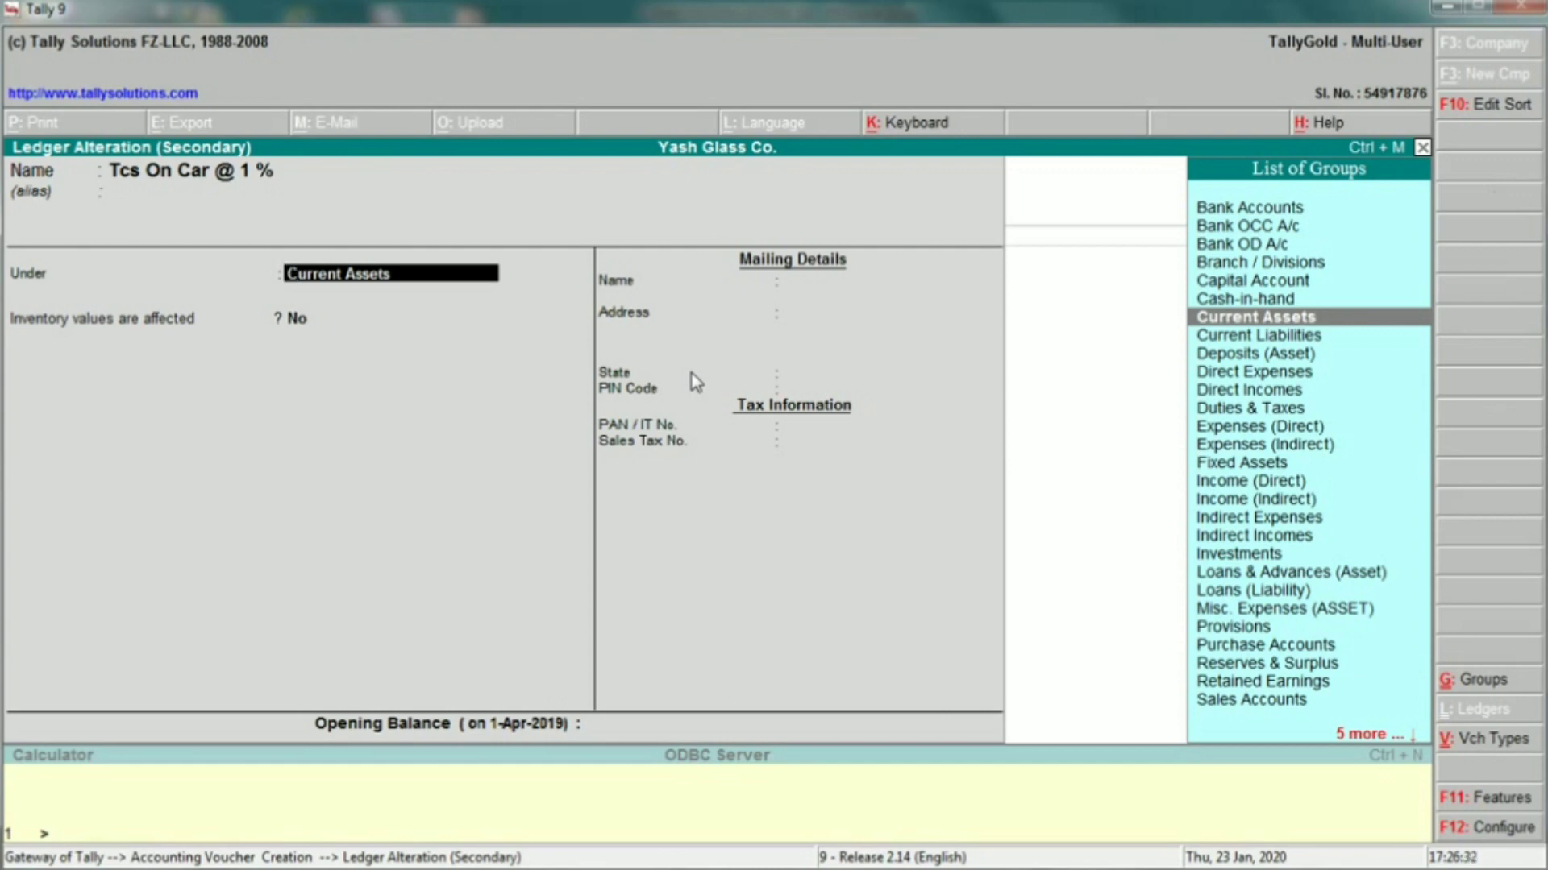
key("Return")
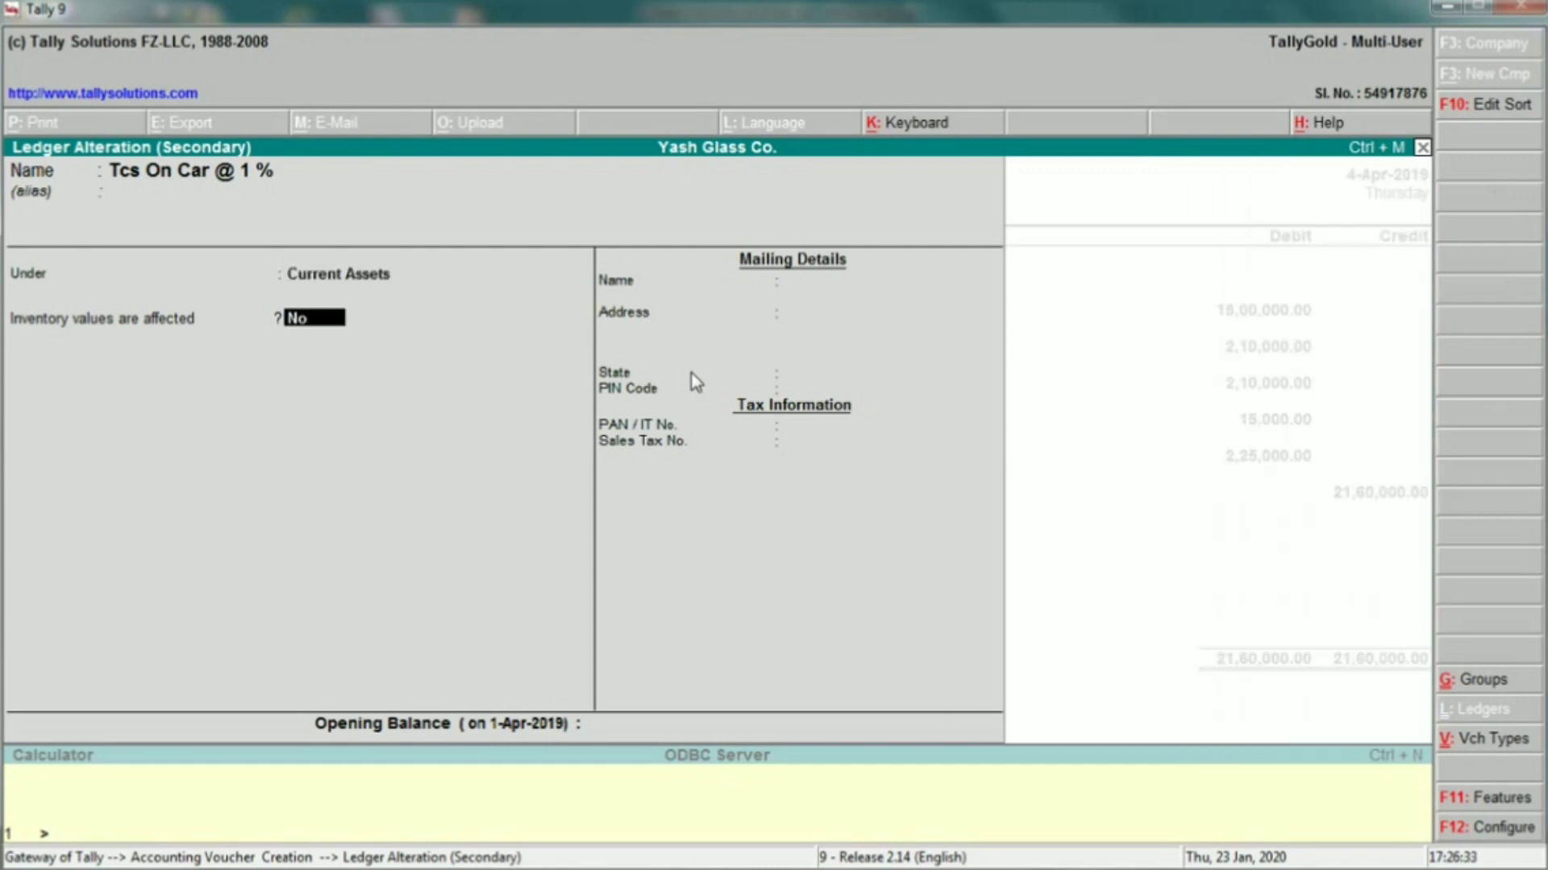
key("Return")
key("Return")
key("Return")
key("Return")
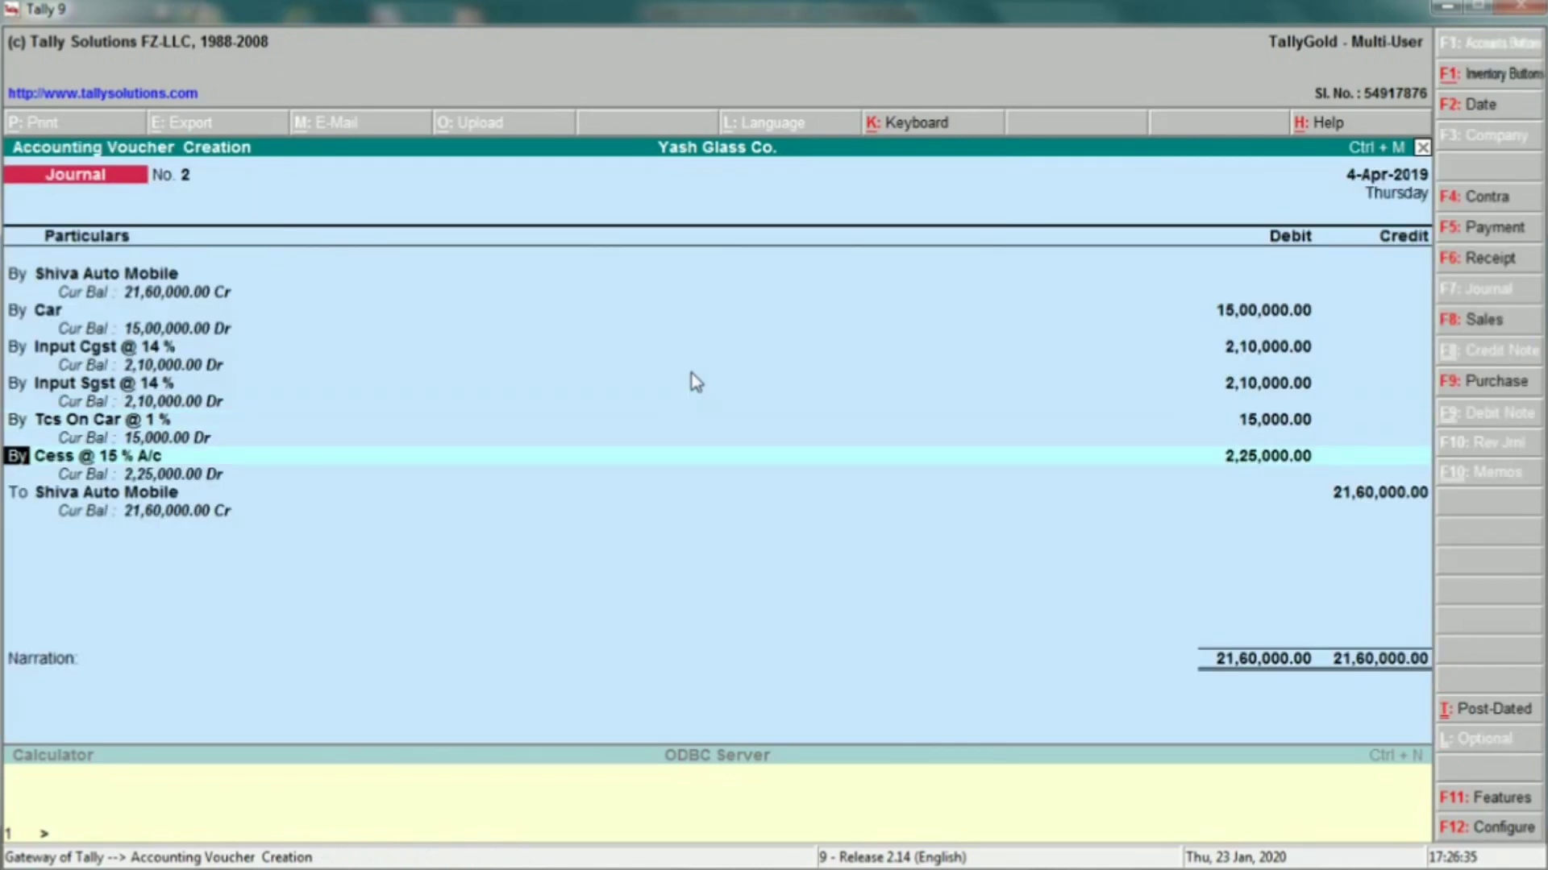
Step: Alter the Cess @ 15 % A/c ledger from its voucher line to group it under Duties & Taxes, and save it
key("Return")
key("ctrl+Return")
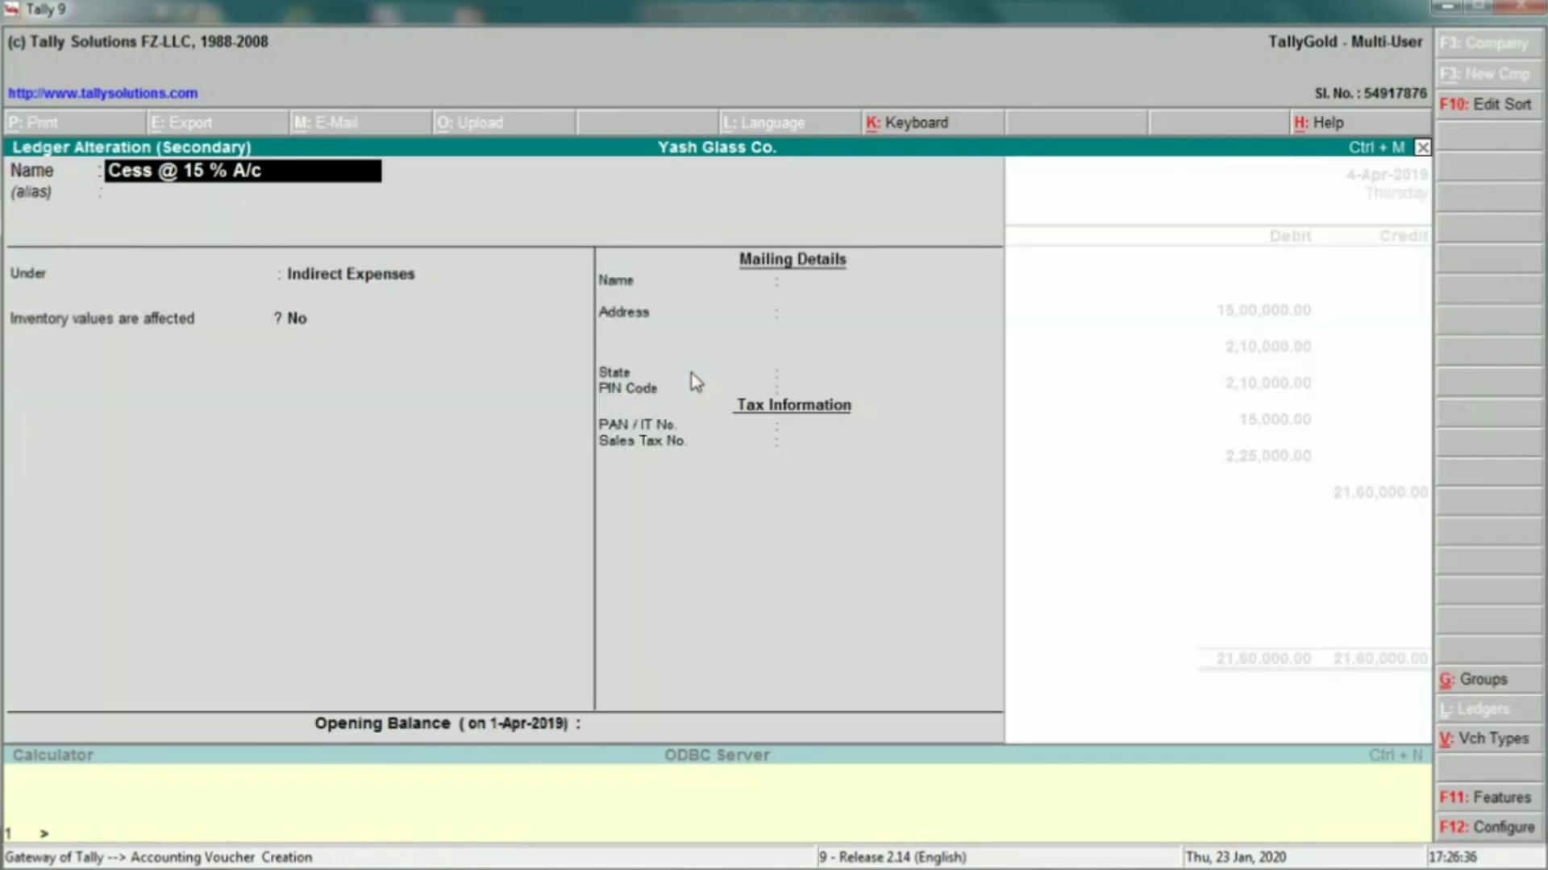
key("Return")
type("dut")
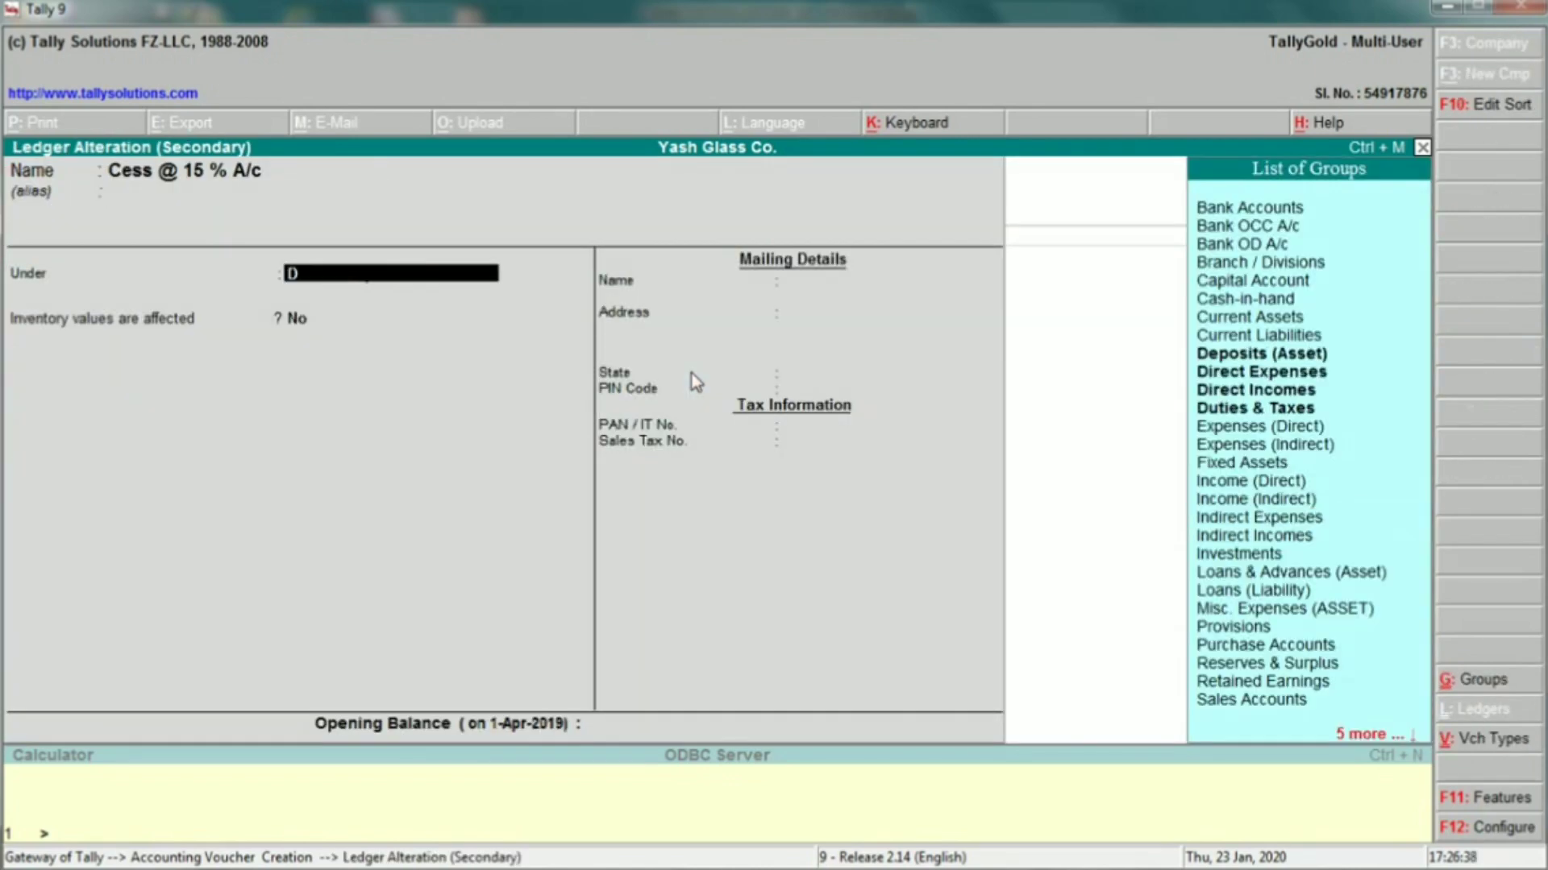
key("Return")
key("Return")
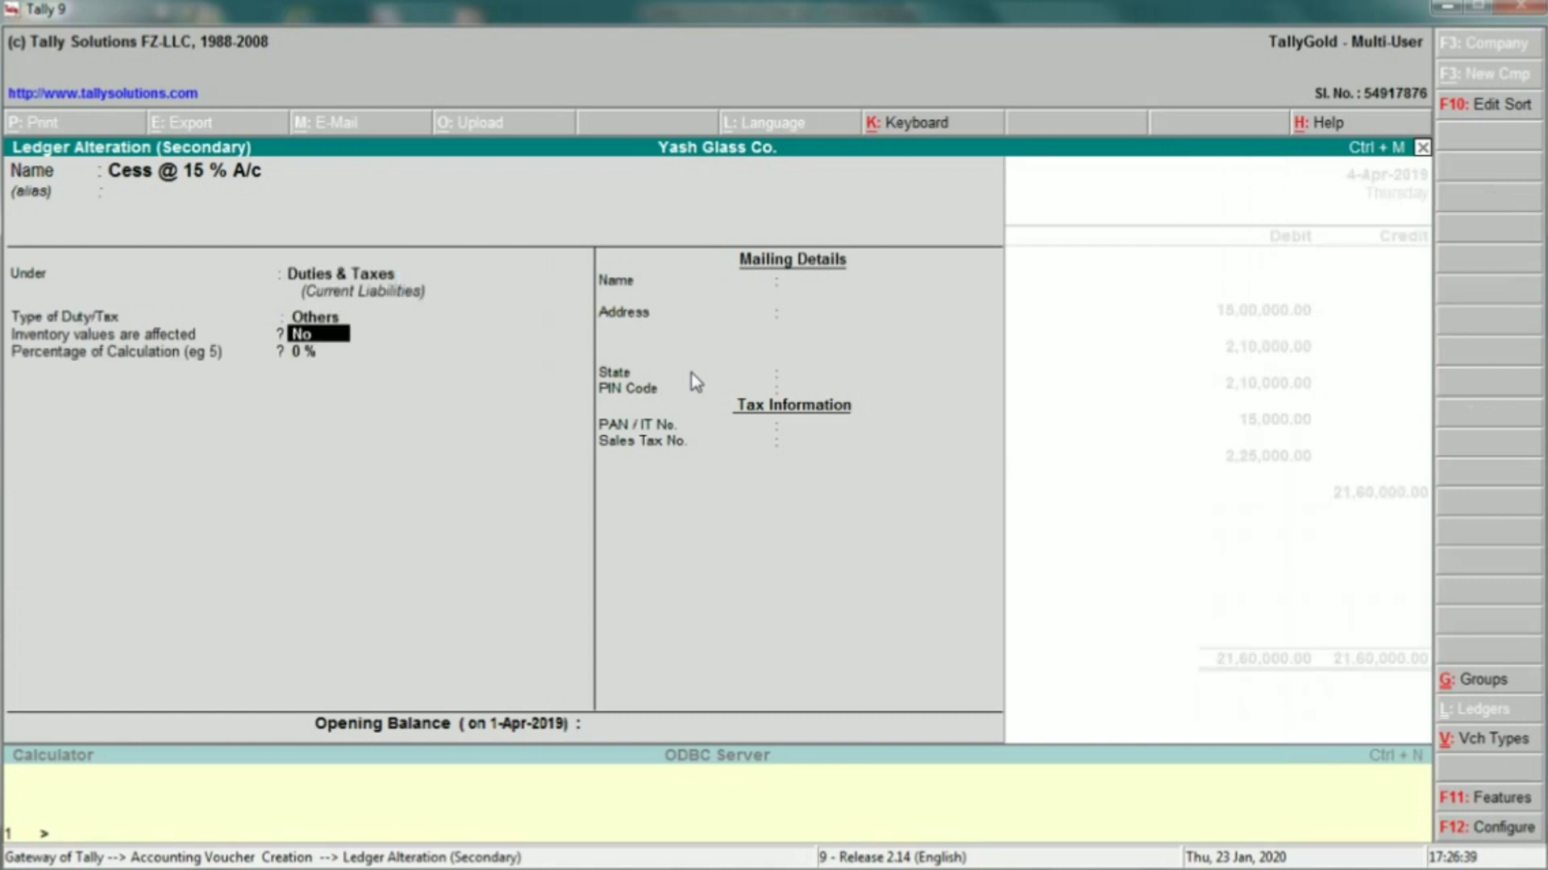
key("Return")
key("Return")
key("Return")
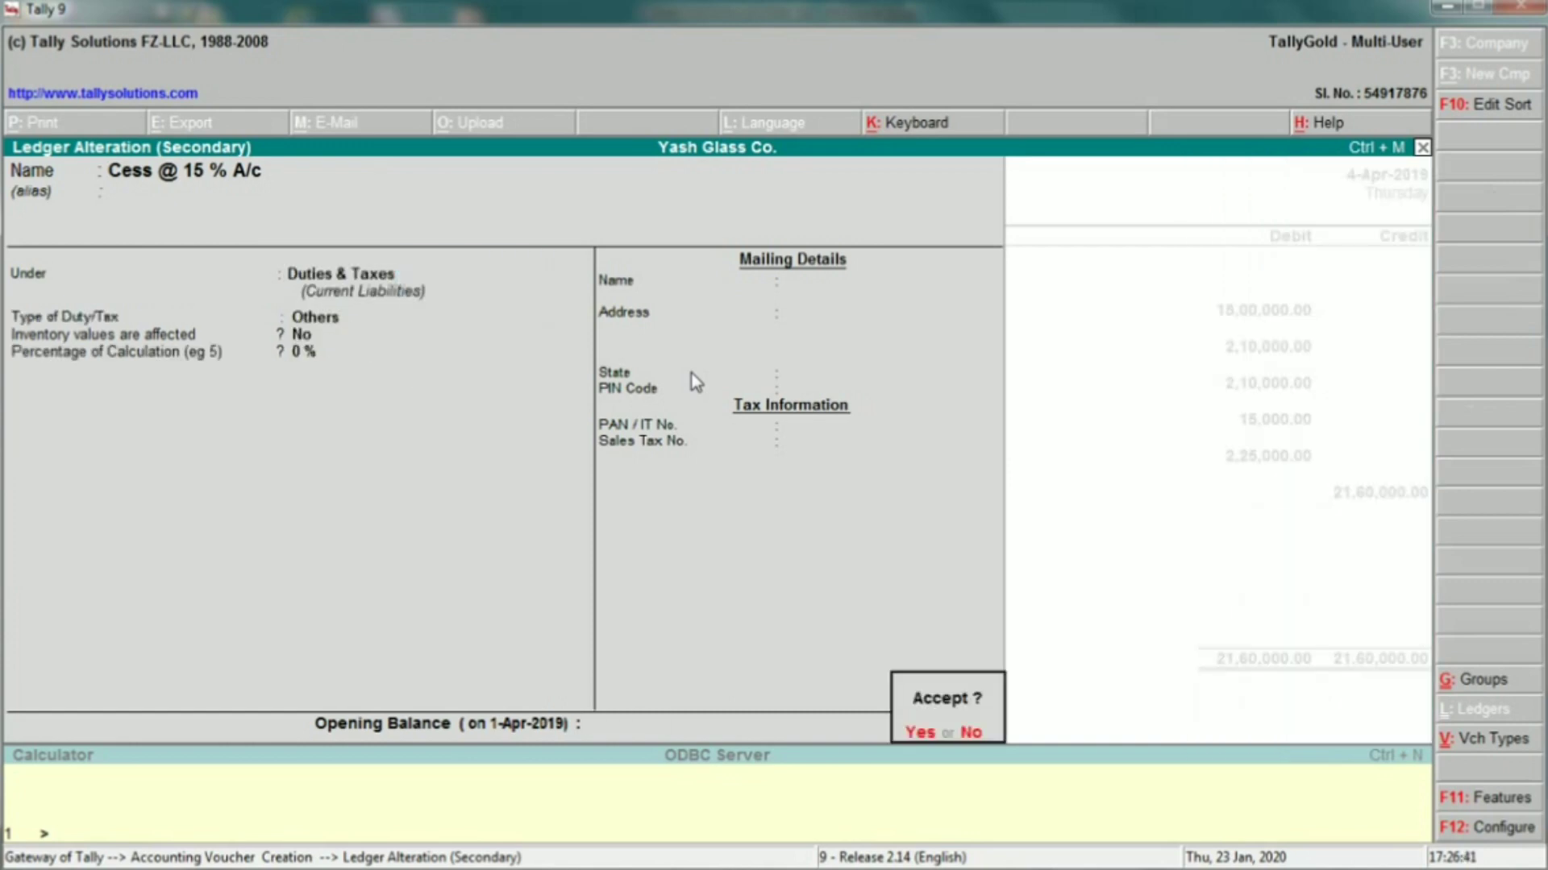
key("Return")
Step: Review the Shiva Auto Mobile ledger from the closing To line, set its state to Not Applicable, save it and proceed to the narration
key("Return")
key("Return")
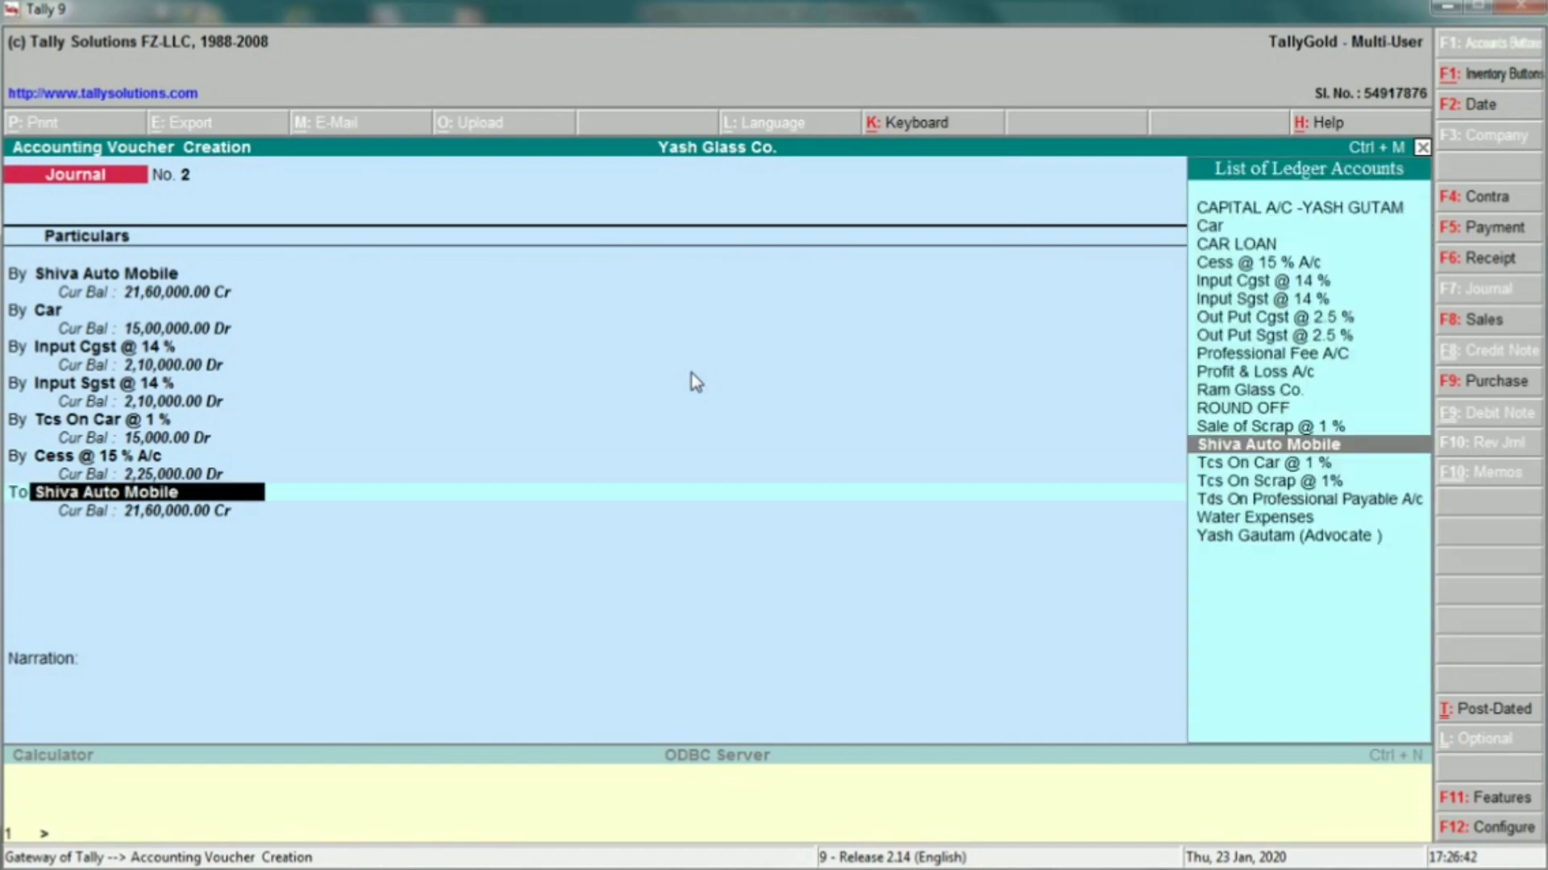
key("ctrl+Return")
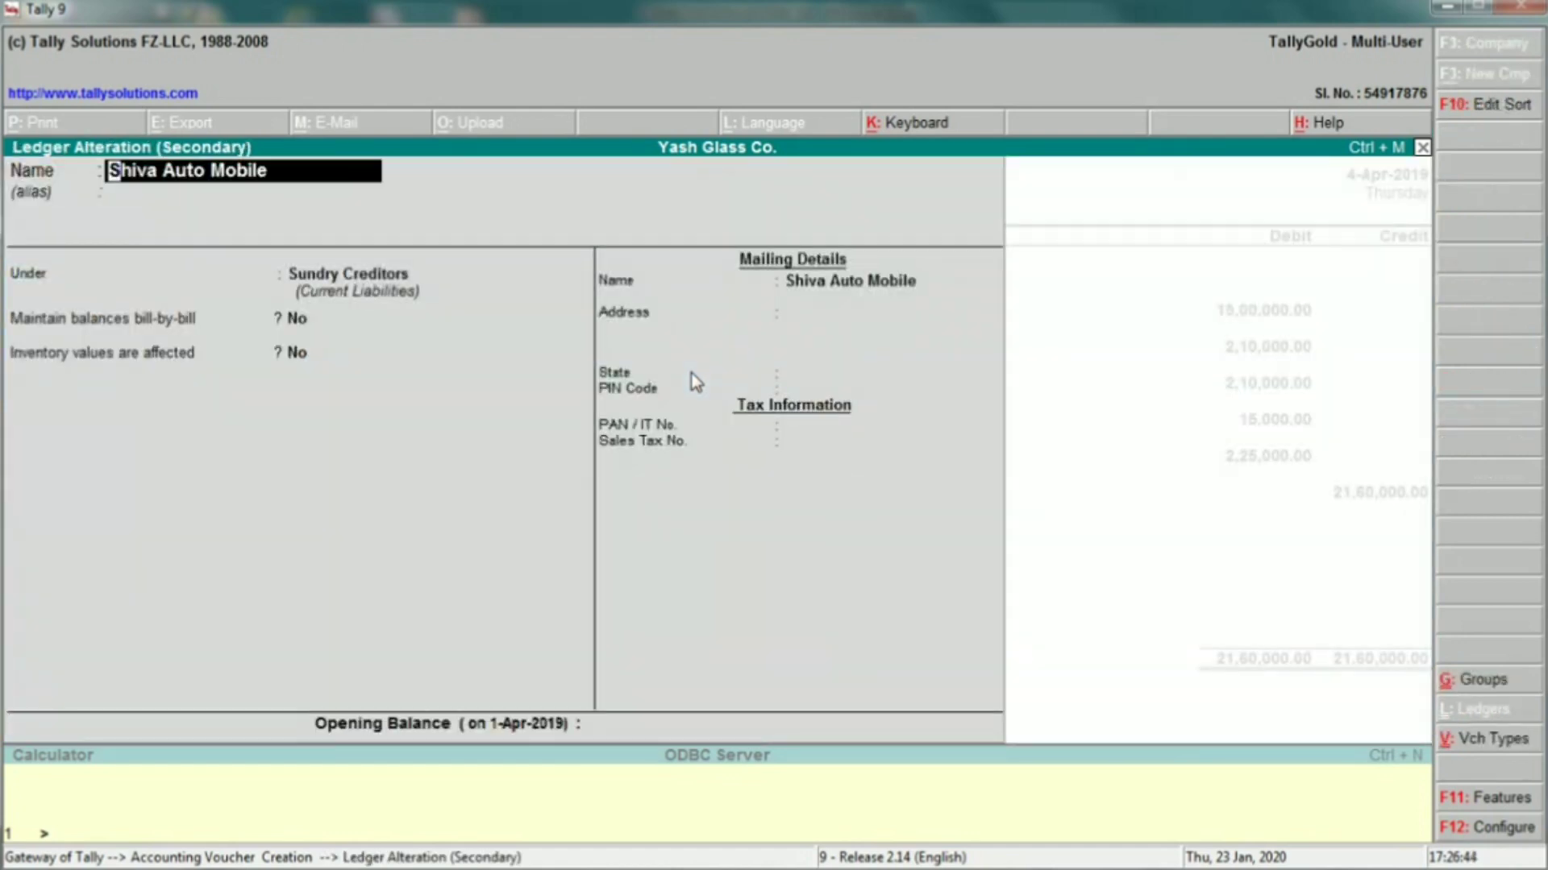
key("Return")
key("Return")
key("Return")
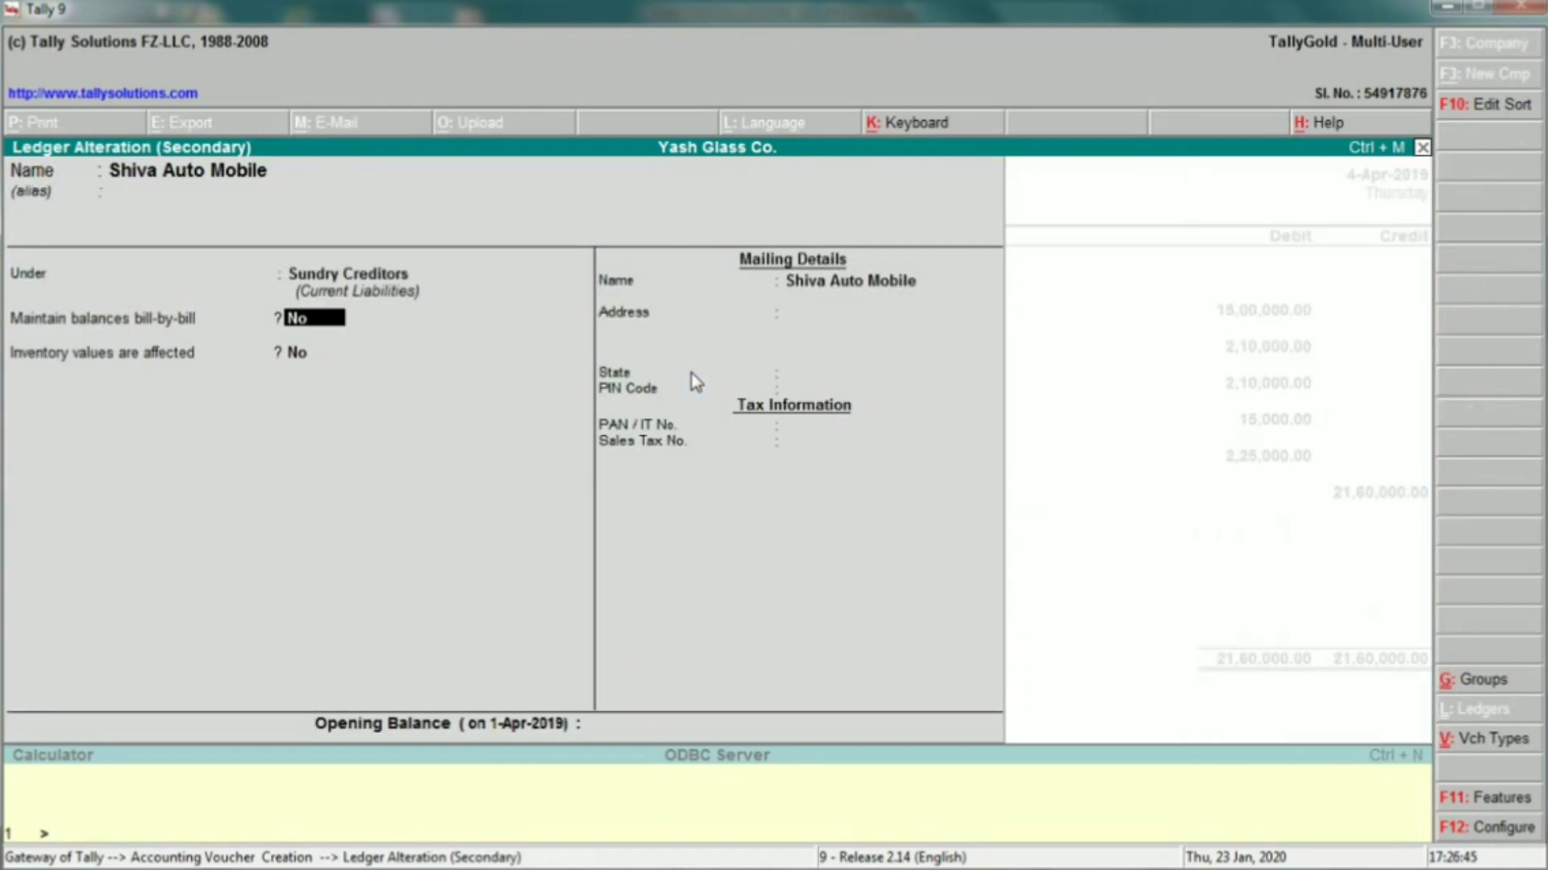
key("Return")
key("Return")
key("Return")
key("Return")
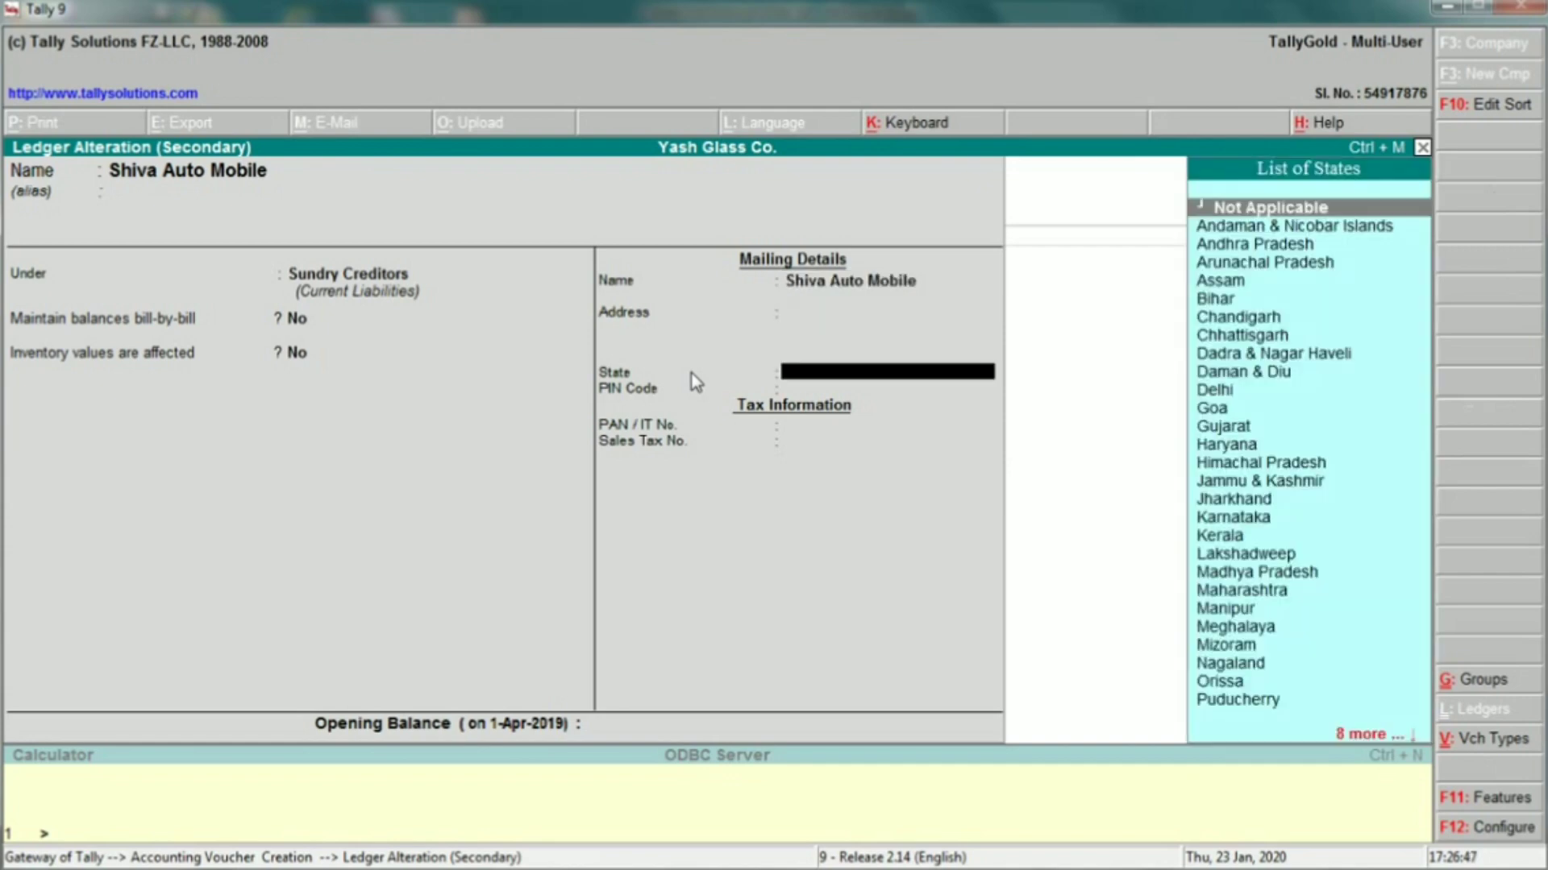
key("Return")
key("Return")
key("Return")
key("Return")
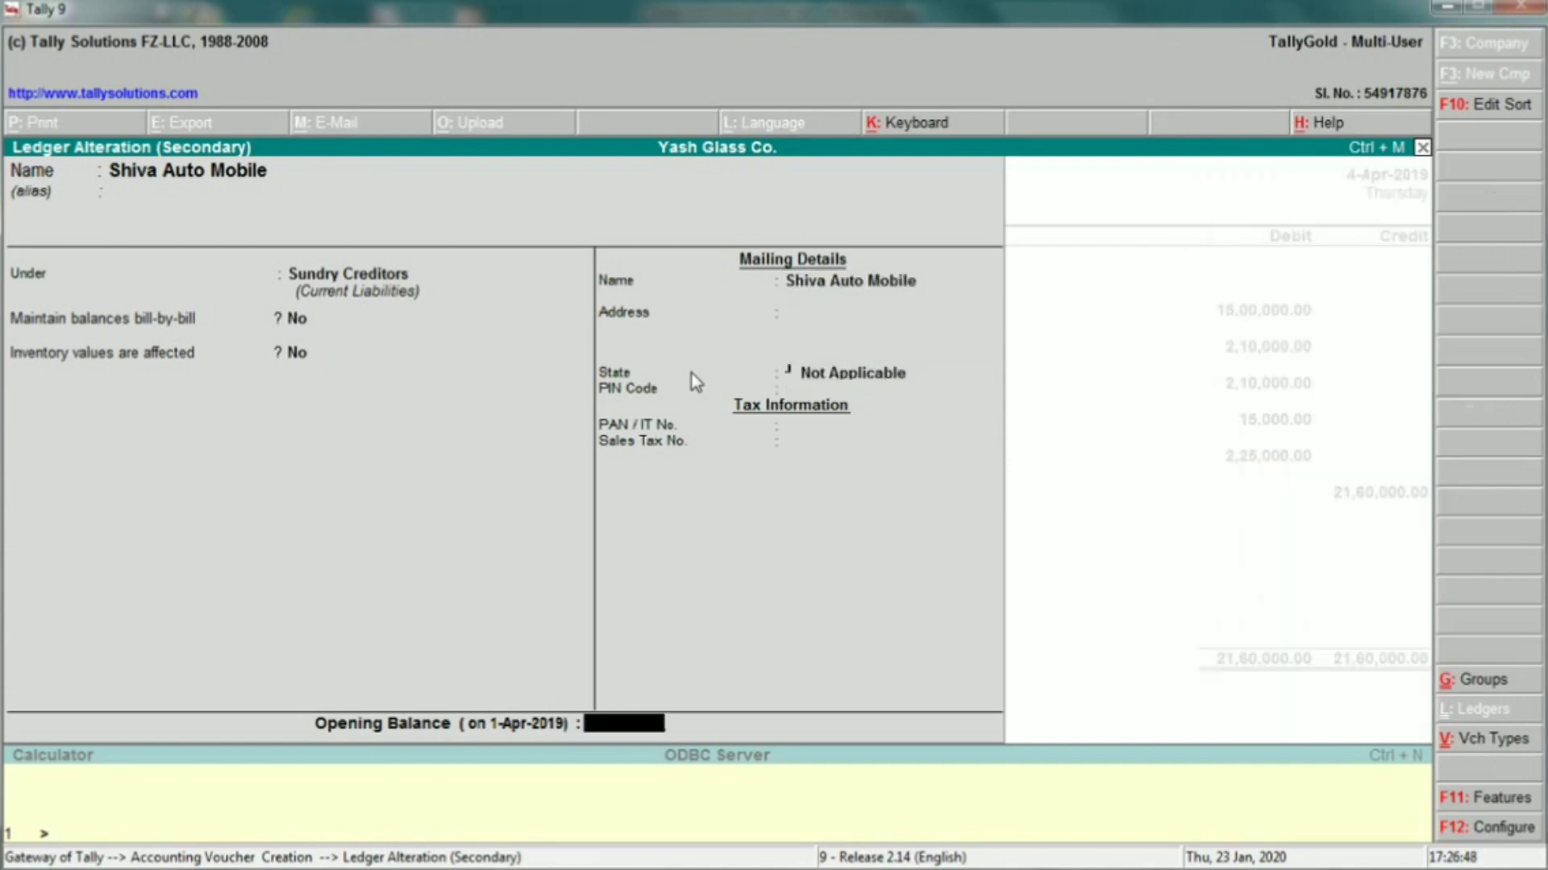
key("Return")
key("Return")
key("Return")
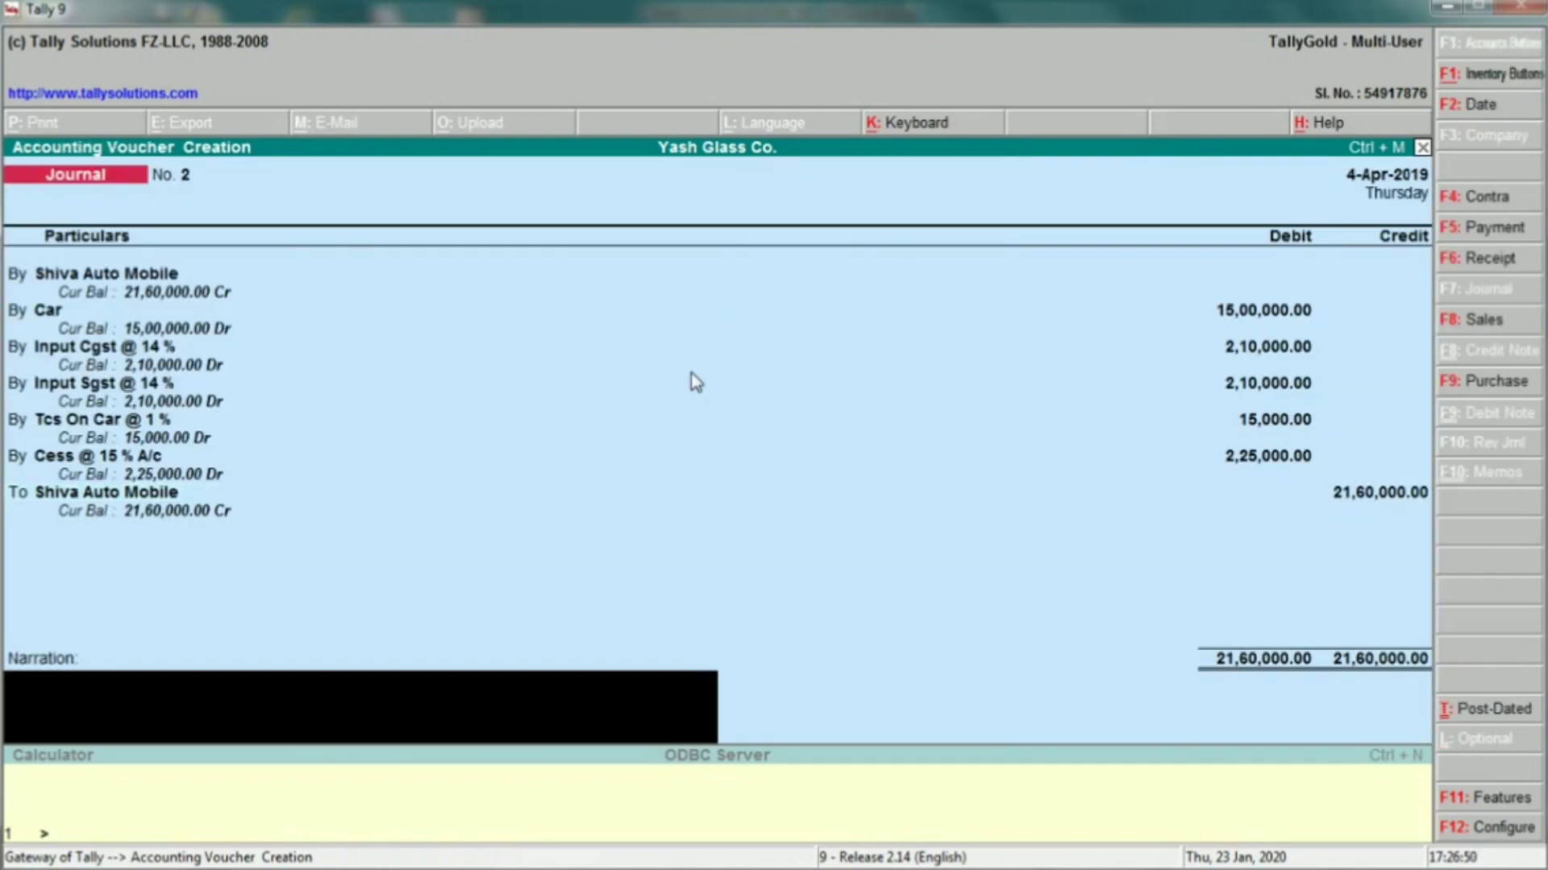
Step: Save the car purchase journal voucher without a narration and switch to Excel to consult the TCS Recipt ENTRY lines
key("Return")
key("Return")
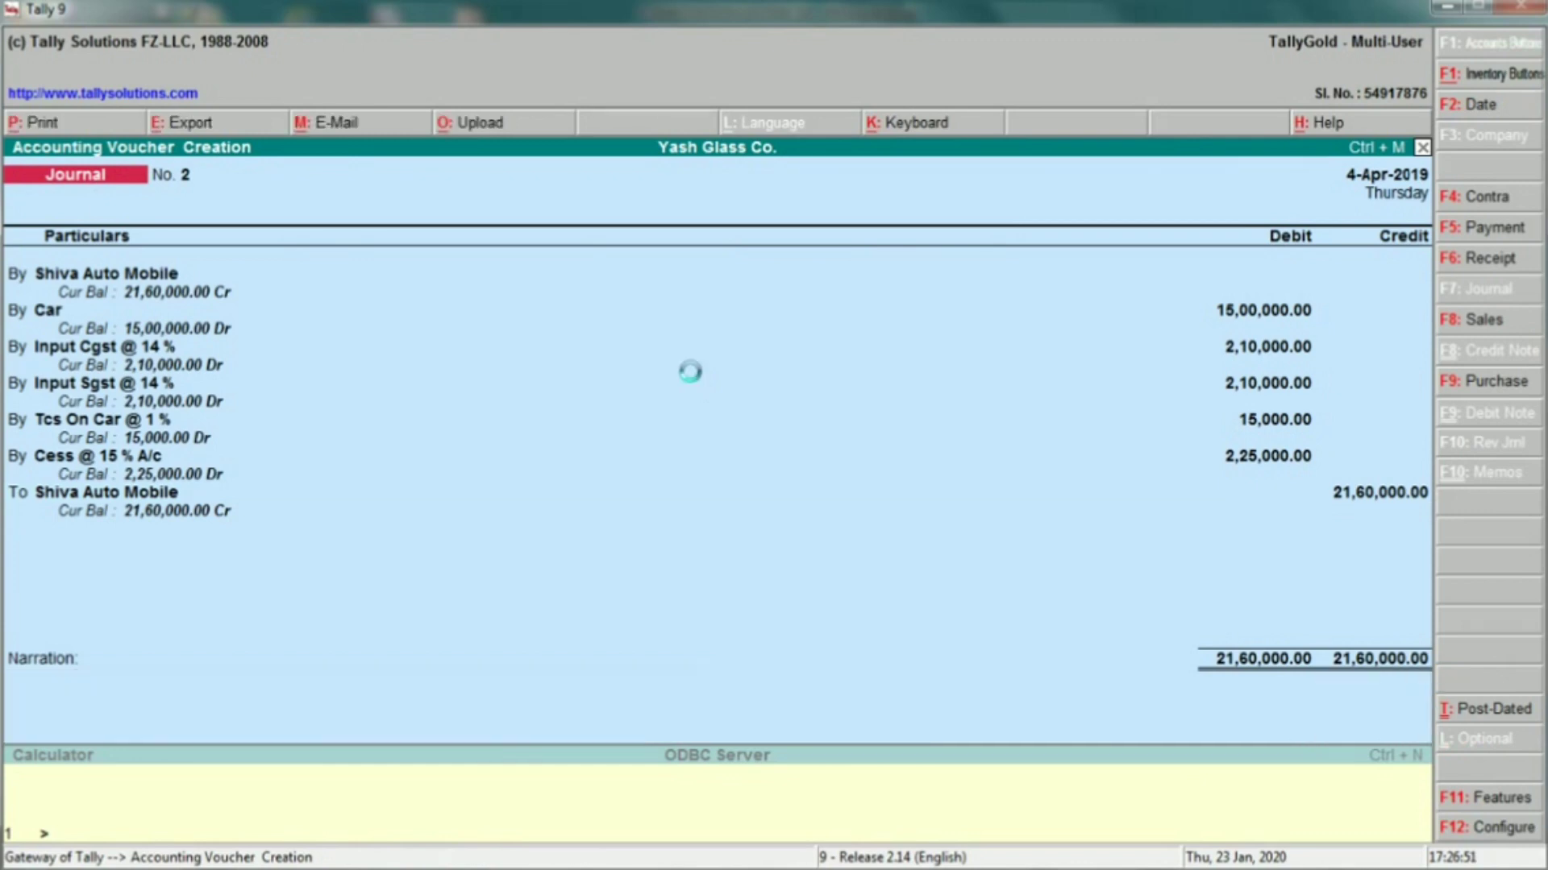
key("alt+Tab")
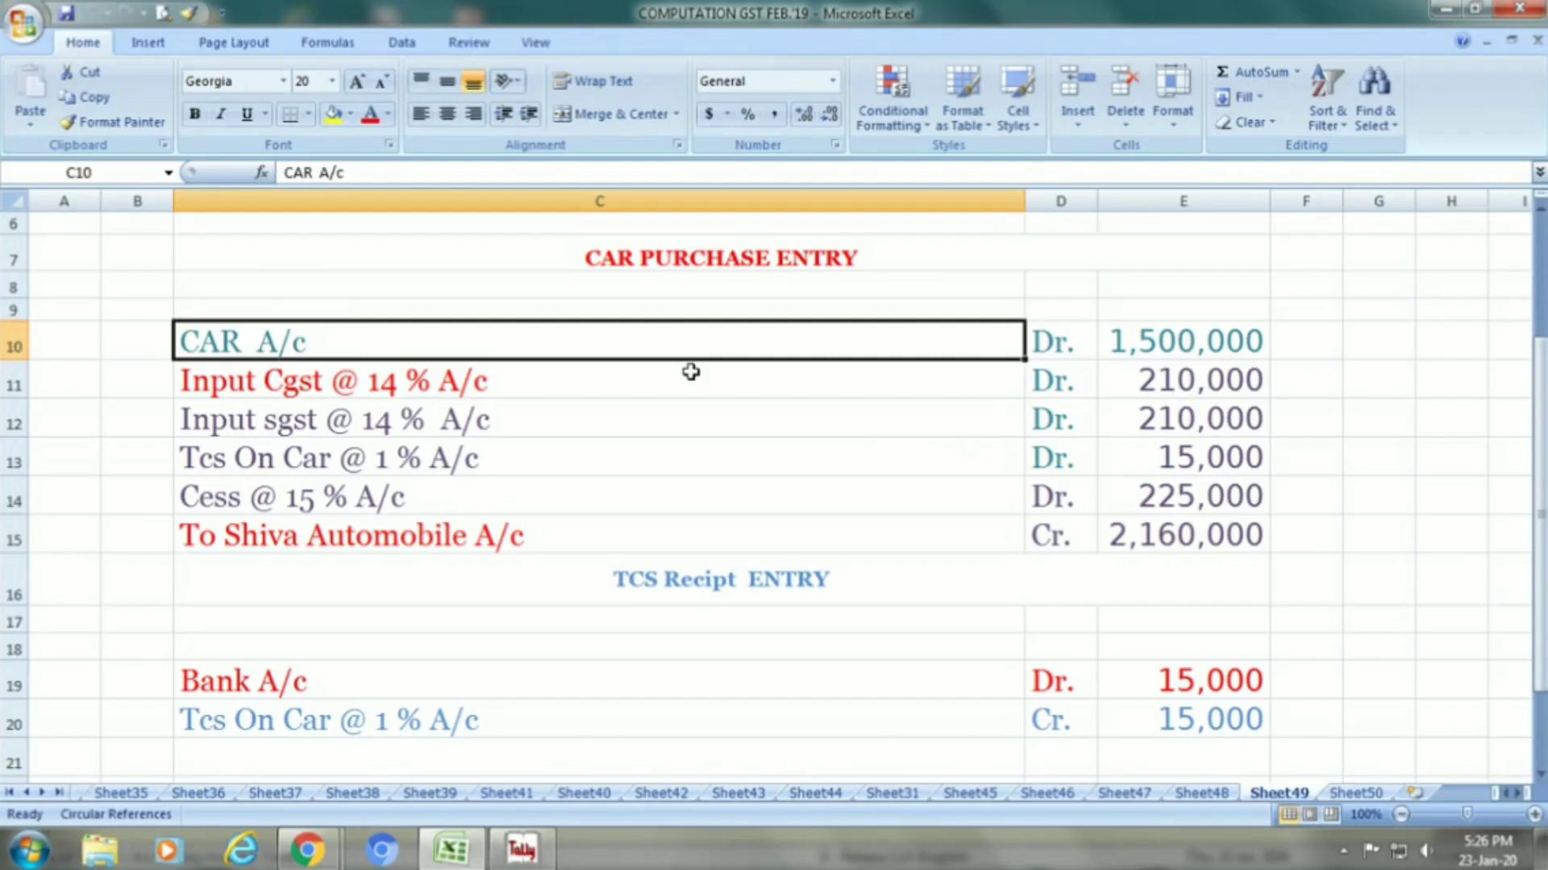
left_click(369, 683)
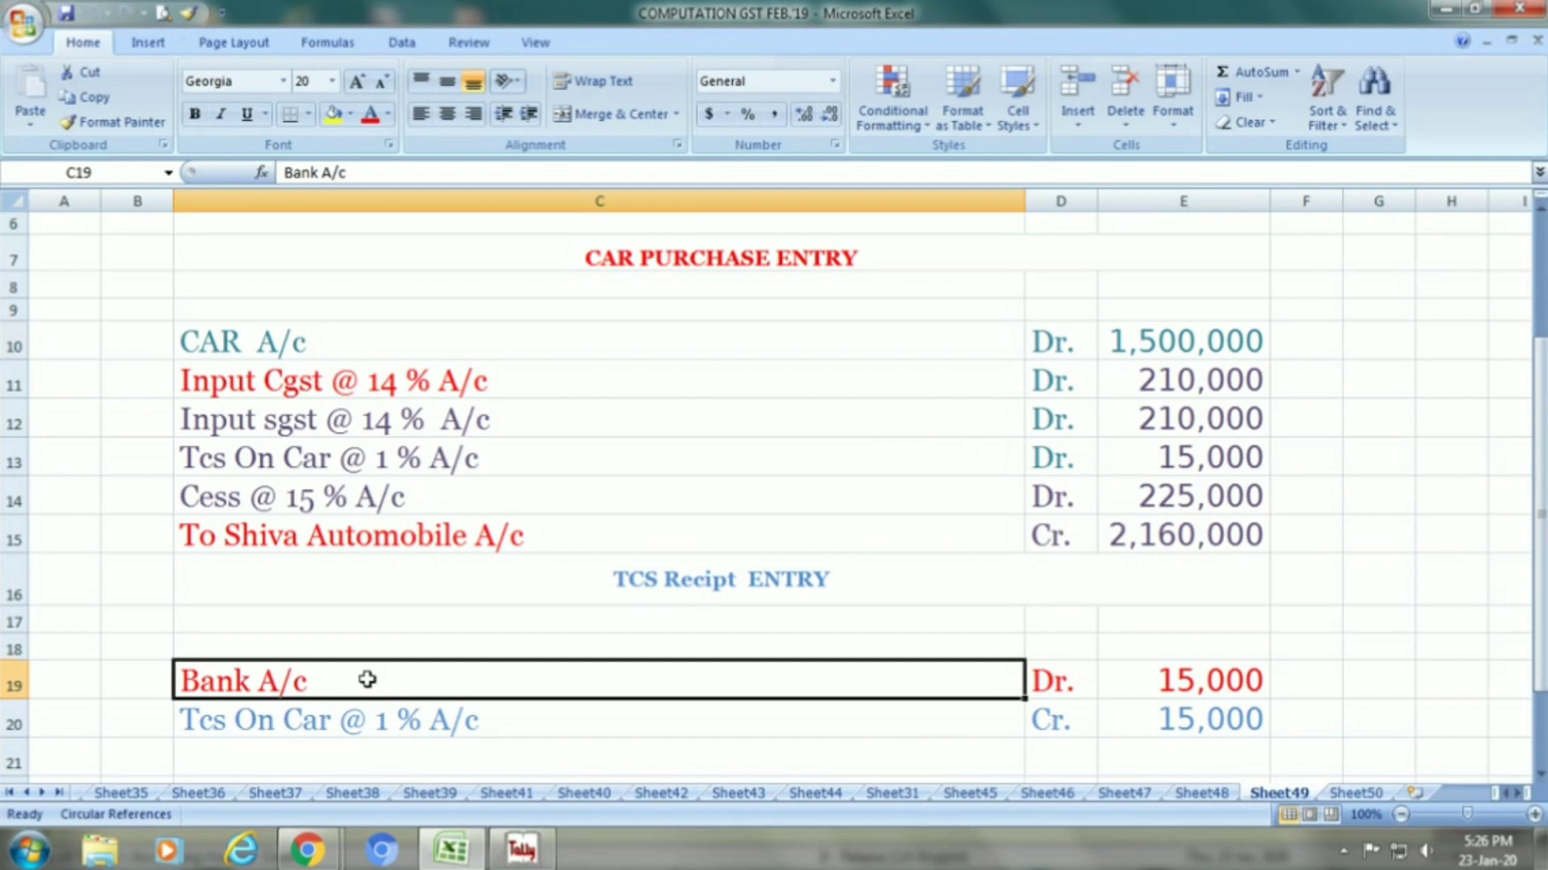
left_click(756, 589)
left_click(722, 668)
Step: Switch back to Tally and start a receipt voucher with Obc Bank as the account
key("alt+Tab")
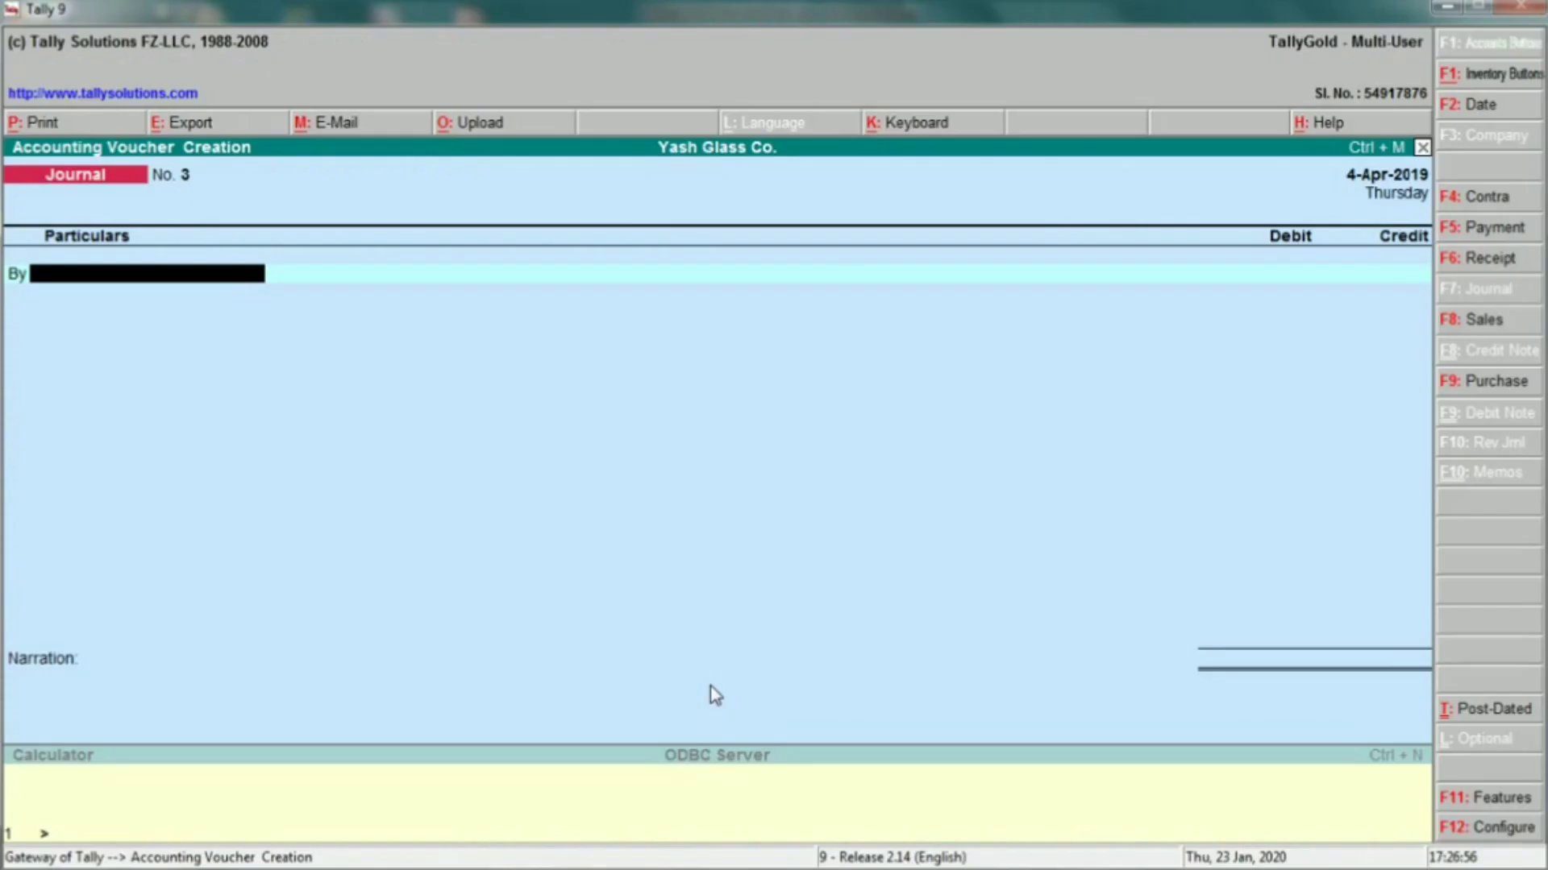
left_click(1485, 260)
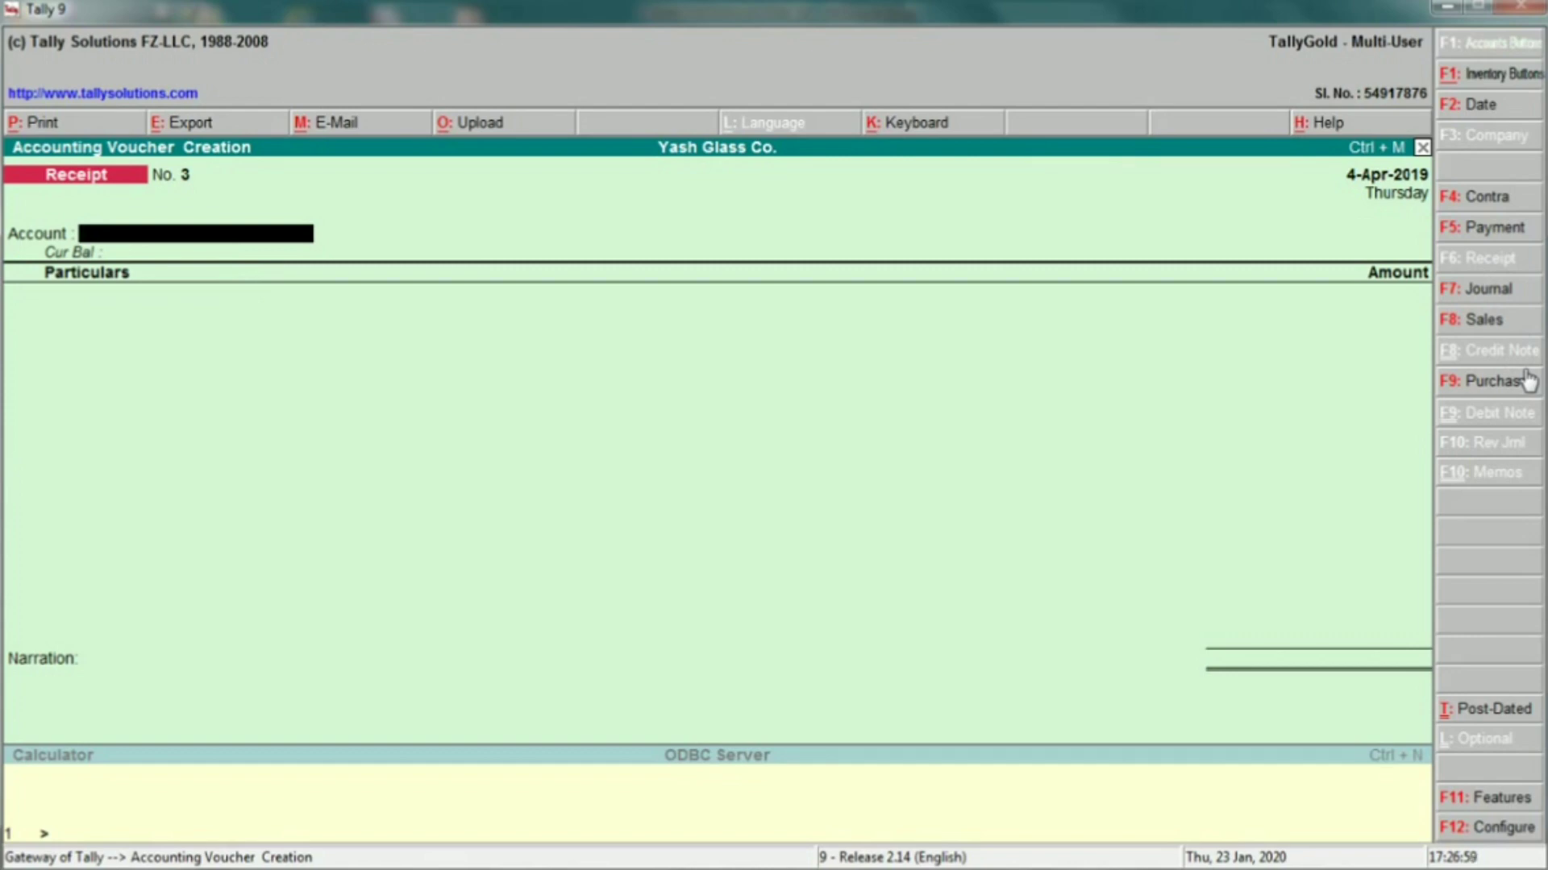
type("O")
key("Return")
Step: Check the credit line of the TCS receipt entry in Excel and enter Tcs On Car @ 1 % as the Tally receipt's particulars
key("alt+Tab")
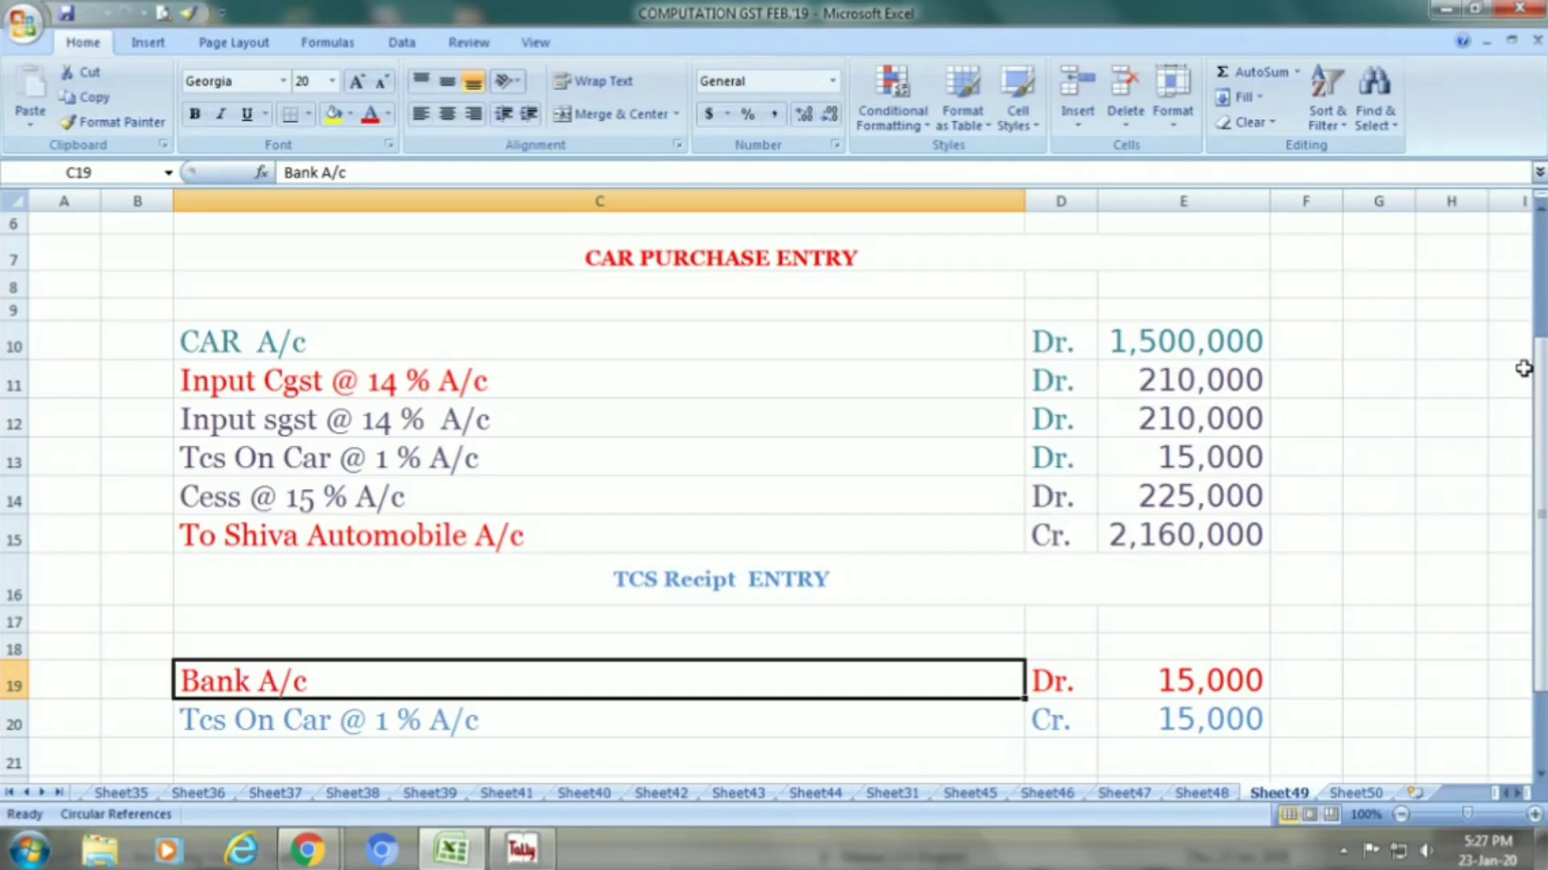
left_click(621, 715)
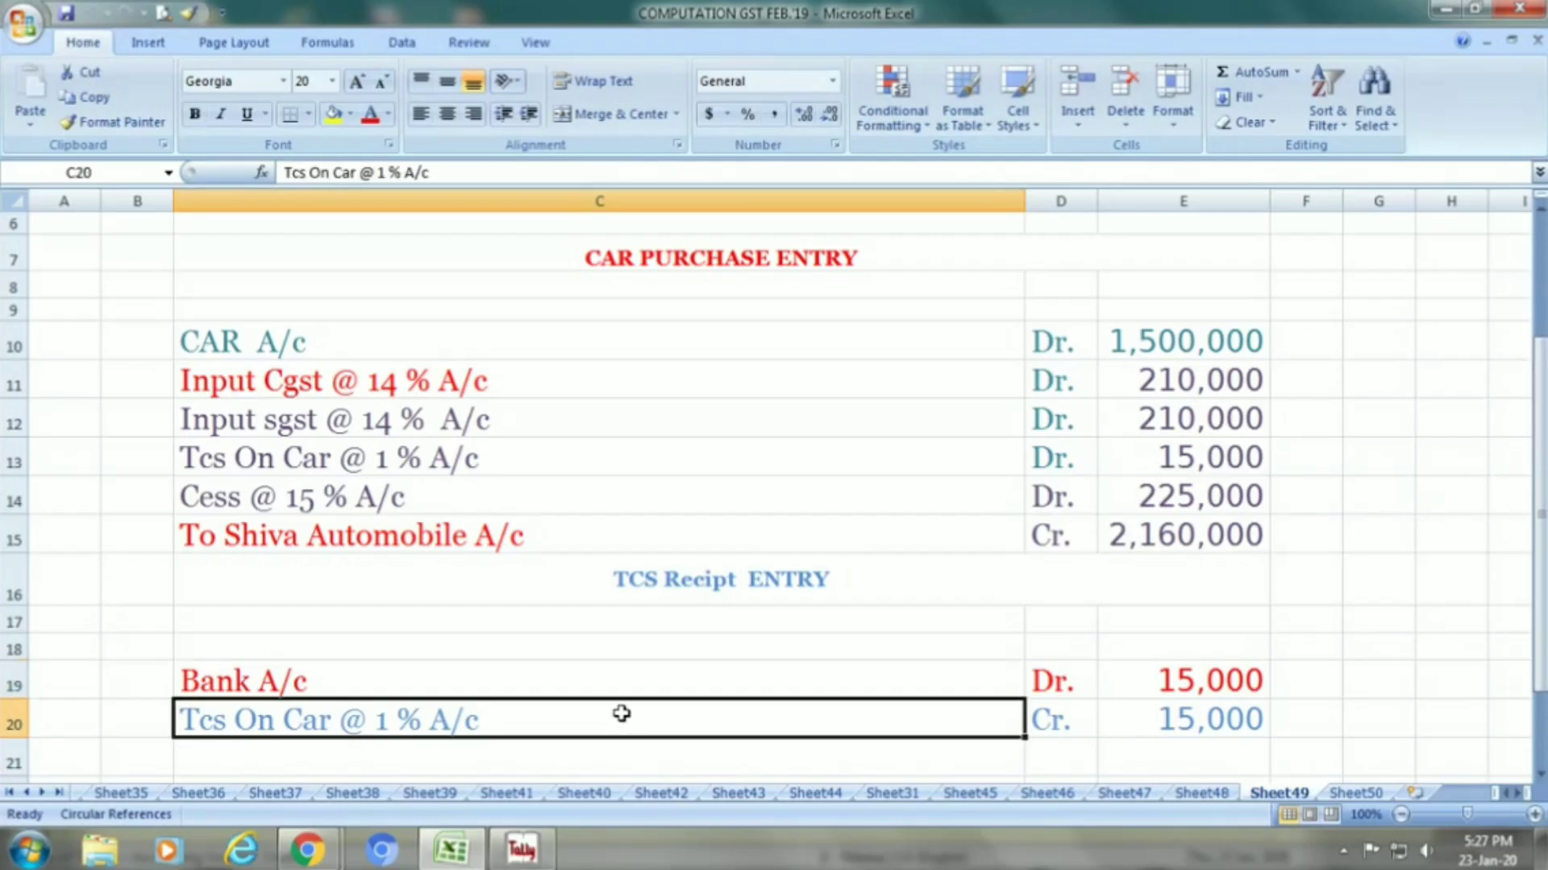
key("alt+Tab")
type("TCS")
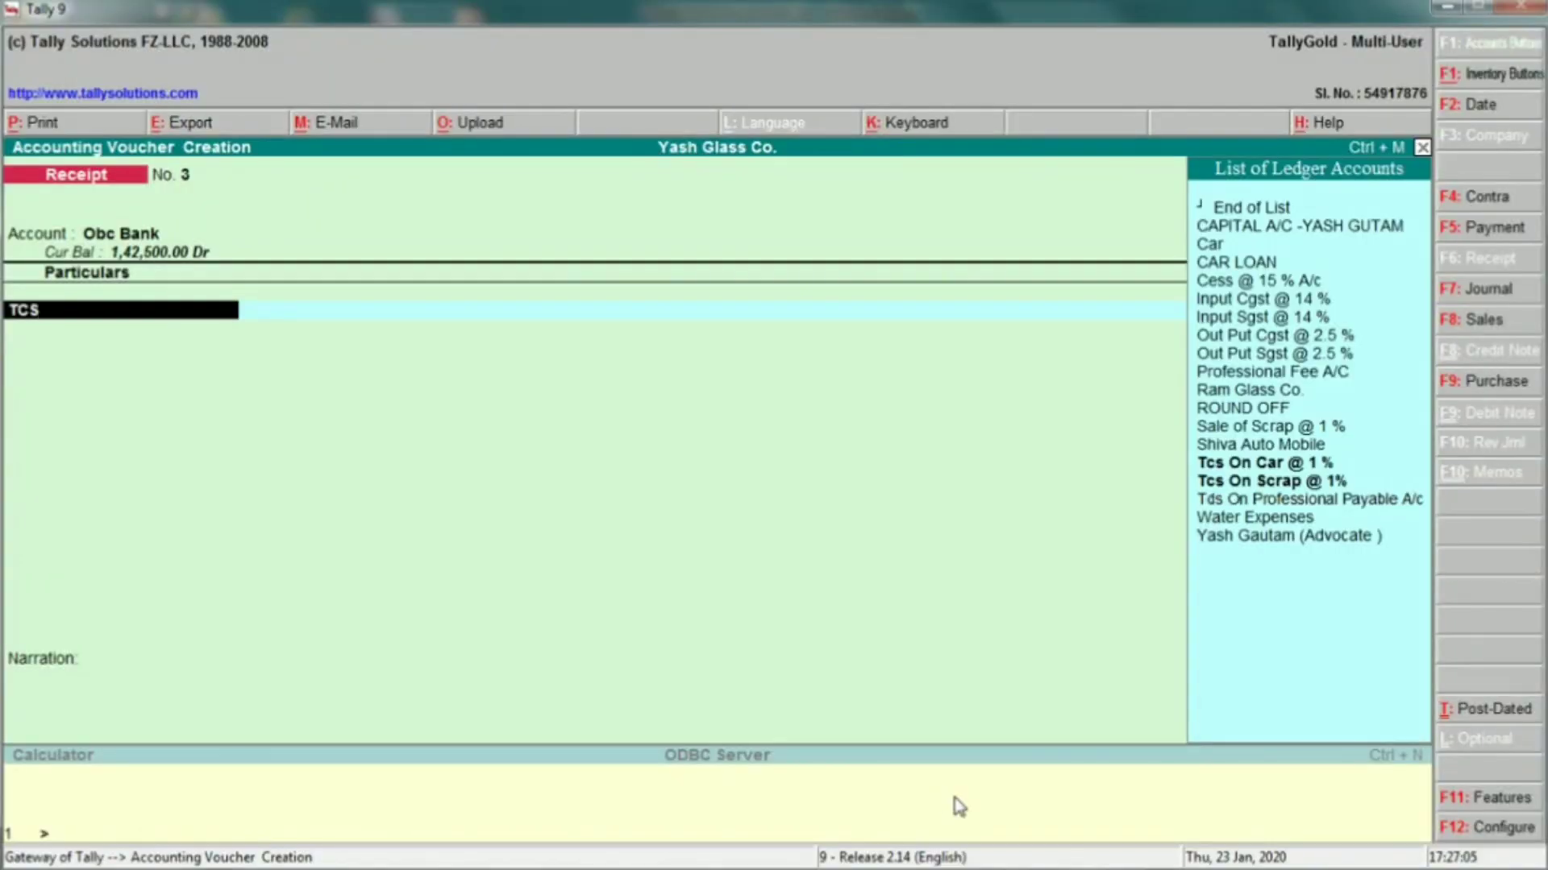
key("Down")
key("Up")
key("Return")
Step: Check the TCS amount in the Excel sheet, enter 15000 for it in the Tally receipt, and save the voucher without a narration
key("alt+Tab")
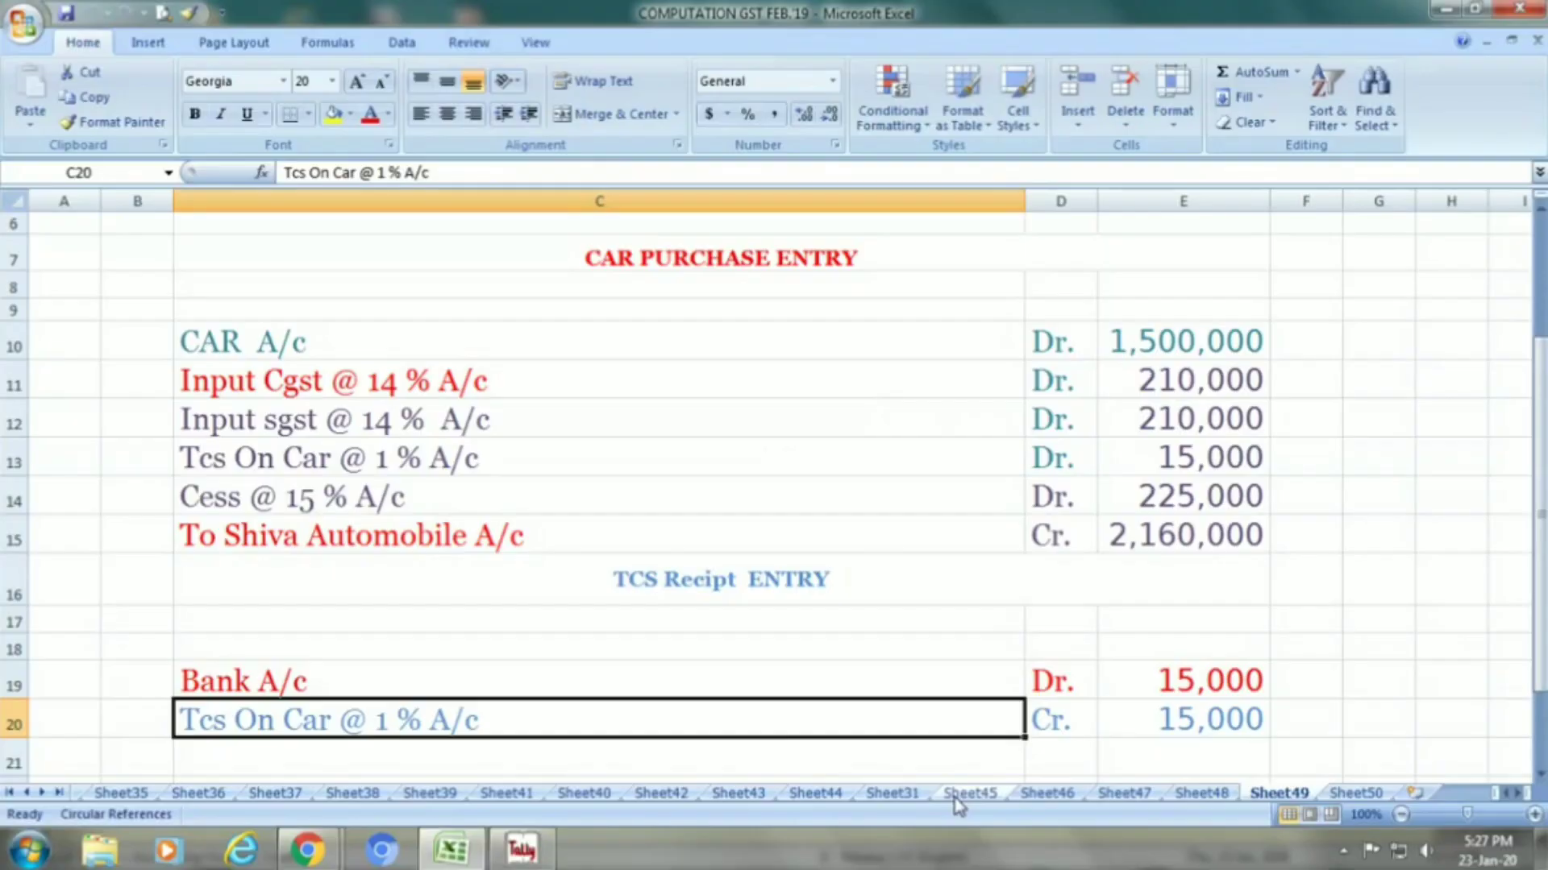
key("alt+Tab")
type("15000")
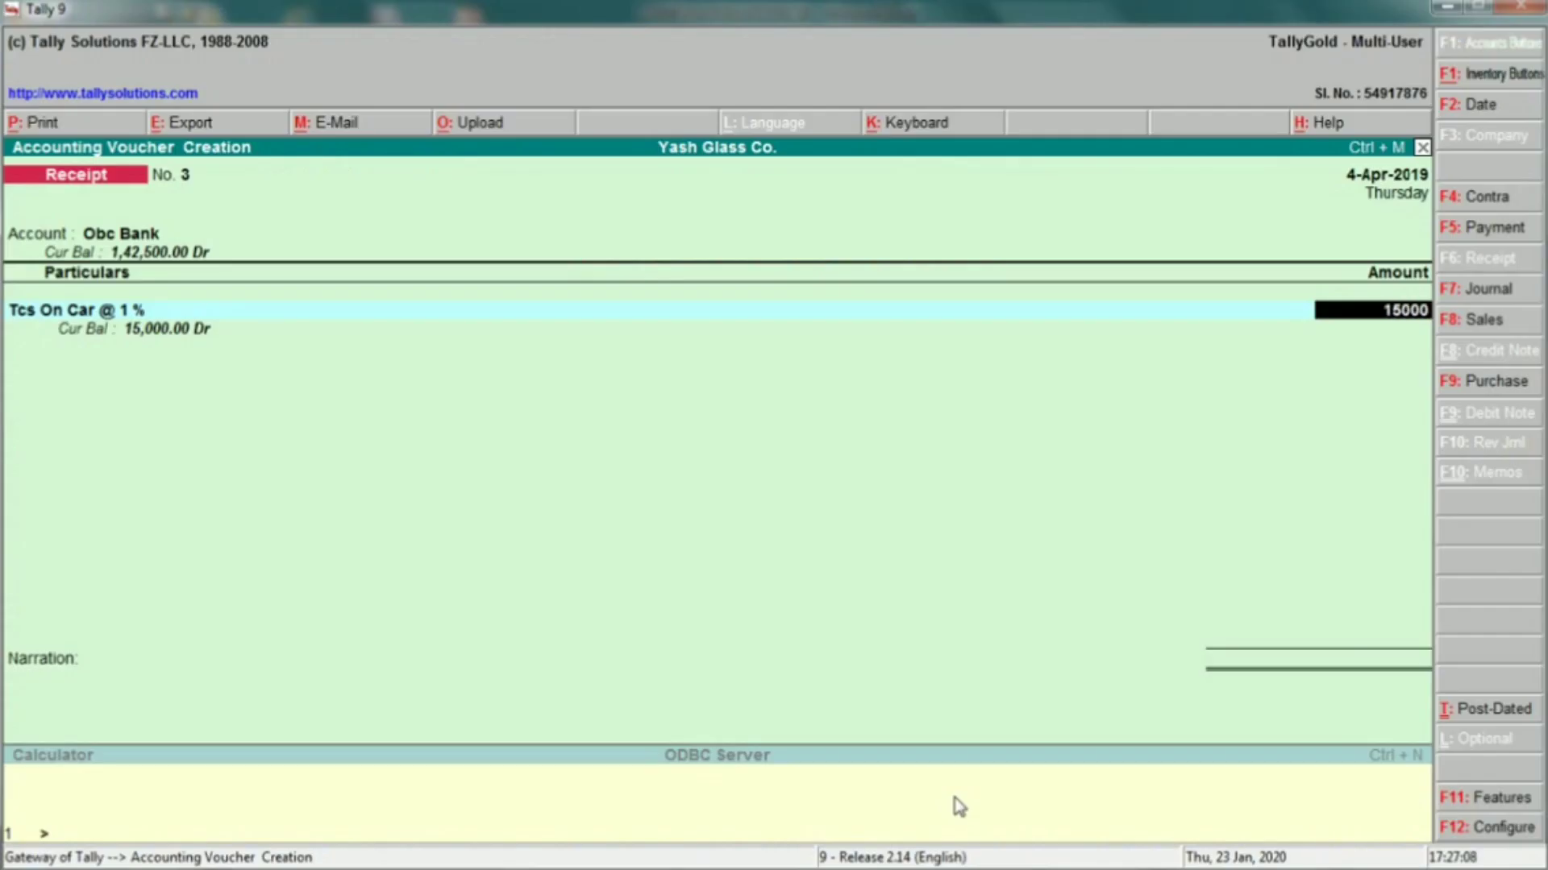
key("Return")
key("Return")
key("Return")
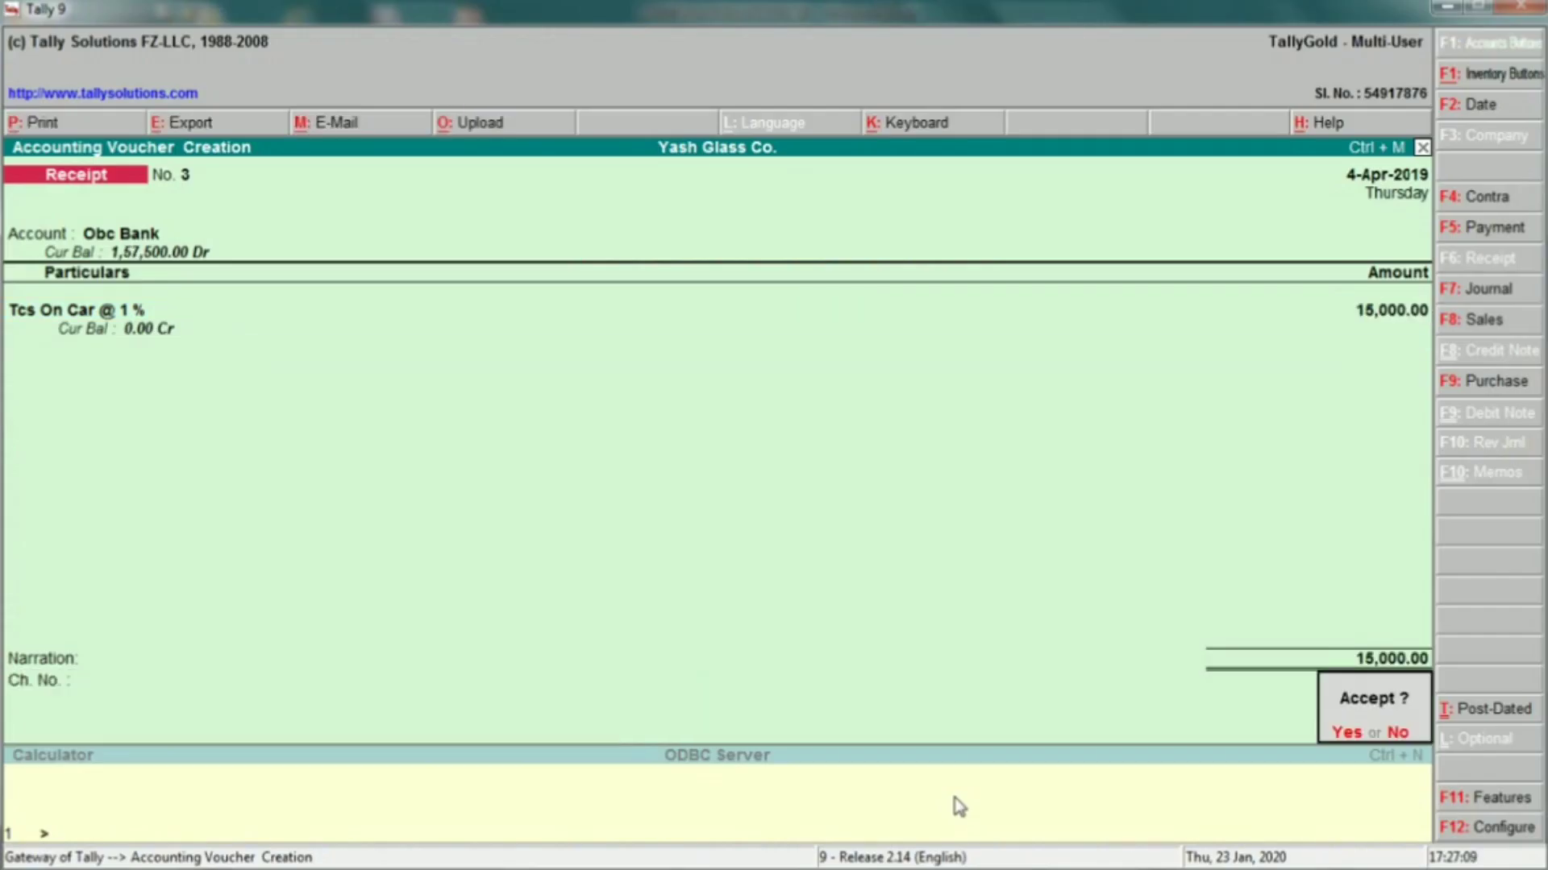
key("Return")
Step: Switch to Excel and delete the two blank rows, 18 and 17, between the TCS Recipt ENTRY heading and the Bank A/c line
key("alt+Tab")
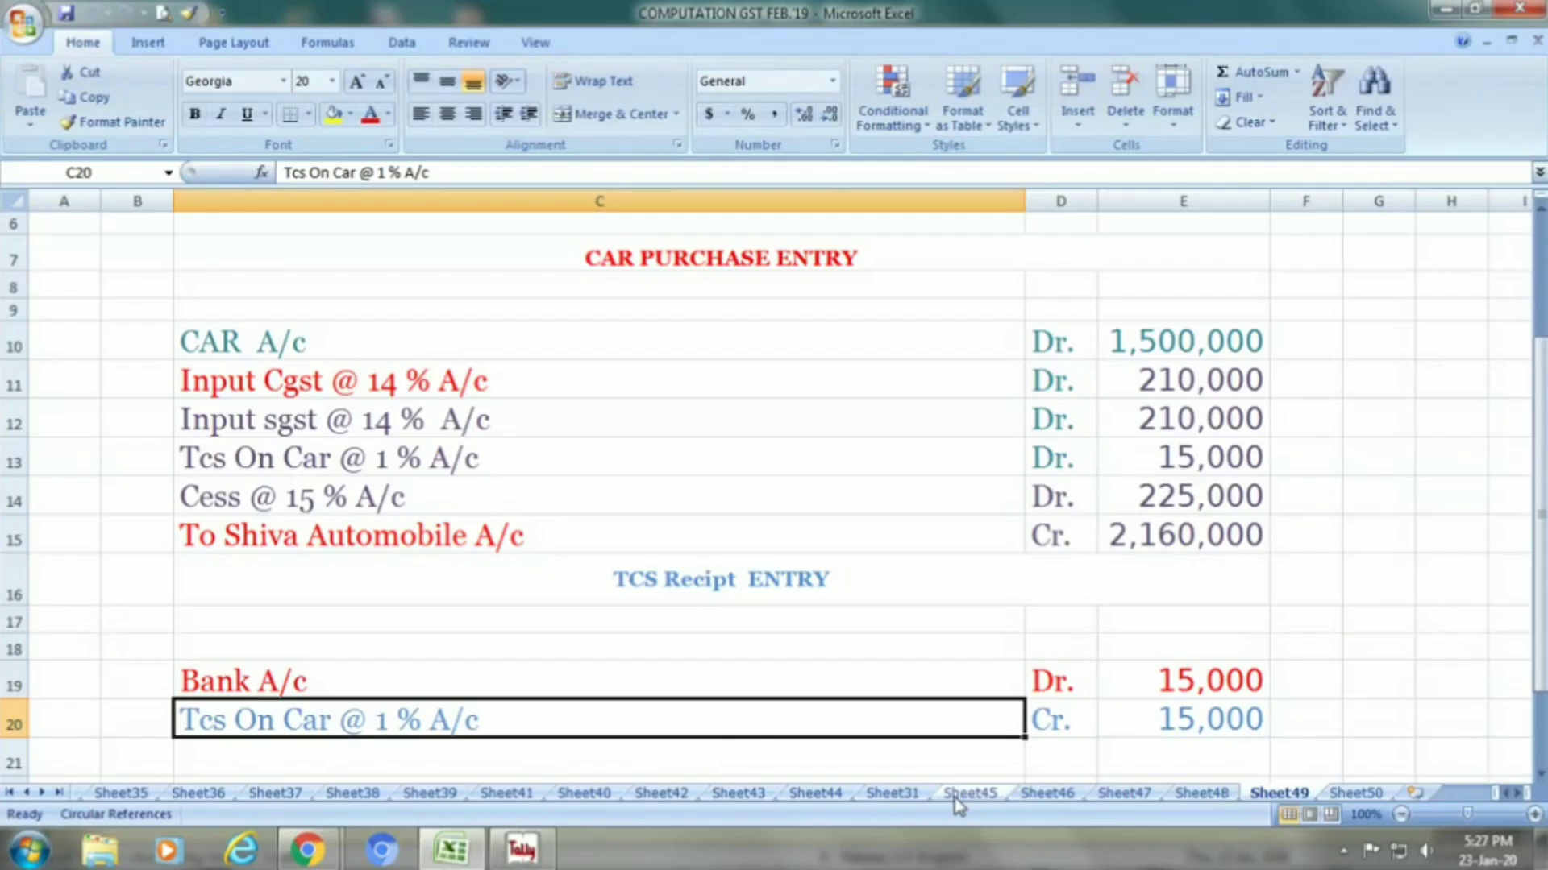
left_click_drag(1540, 621, 1540, 564)
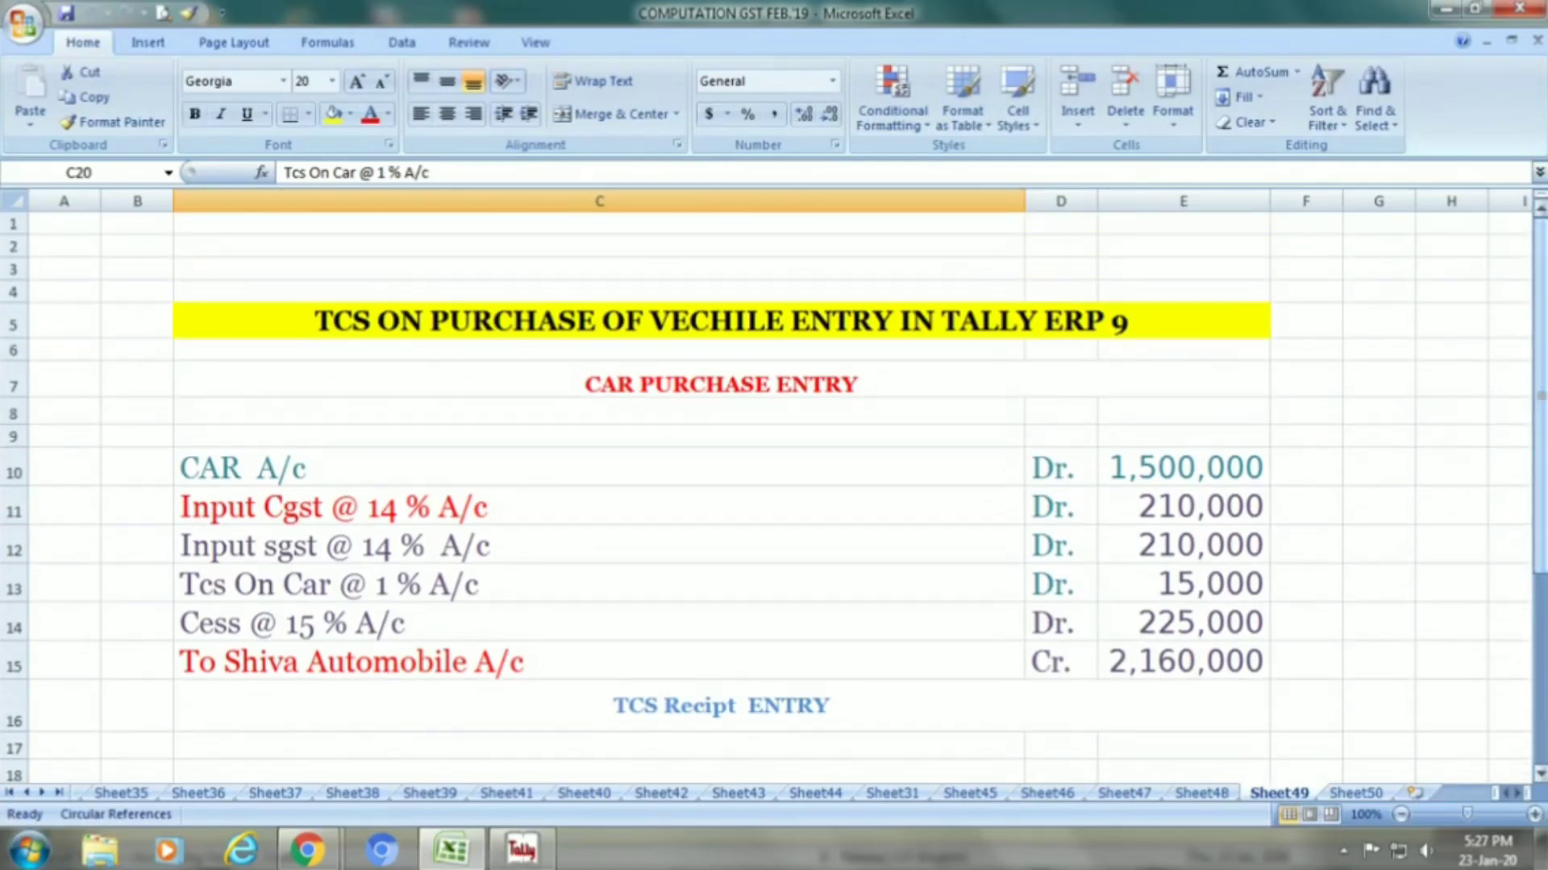
left_click_drag(1540, 395, 1539, 400)
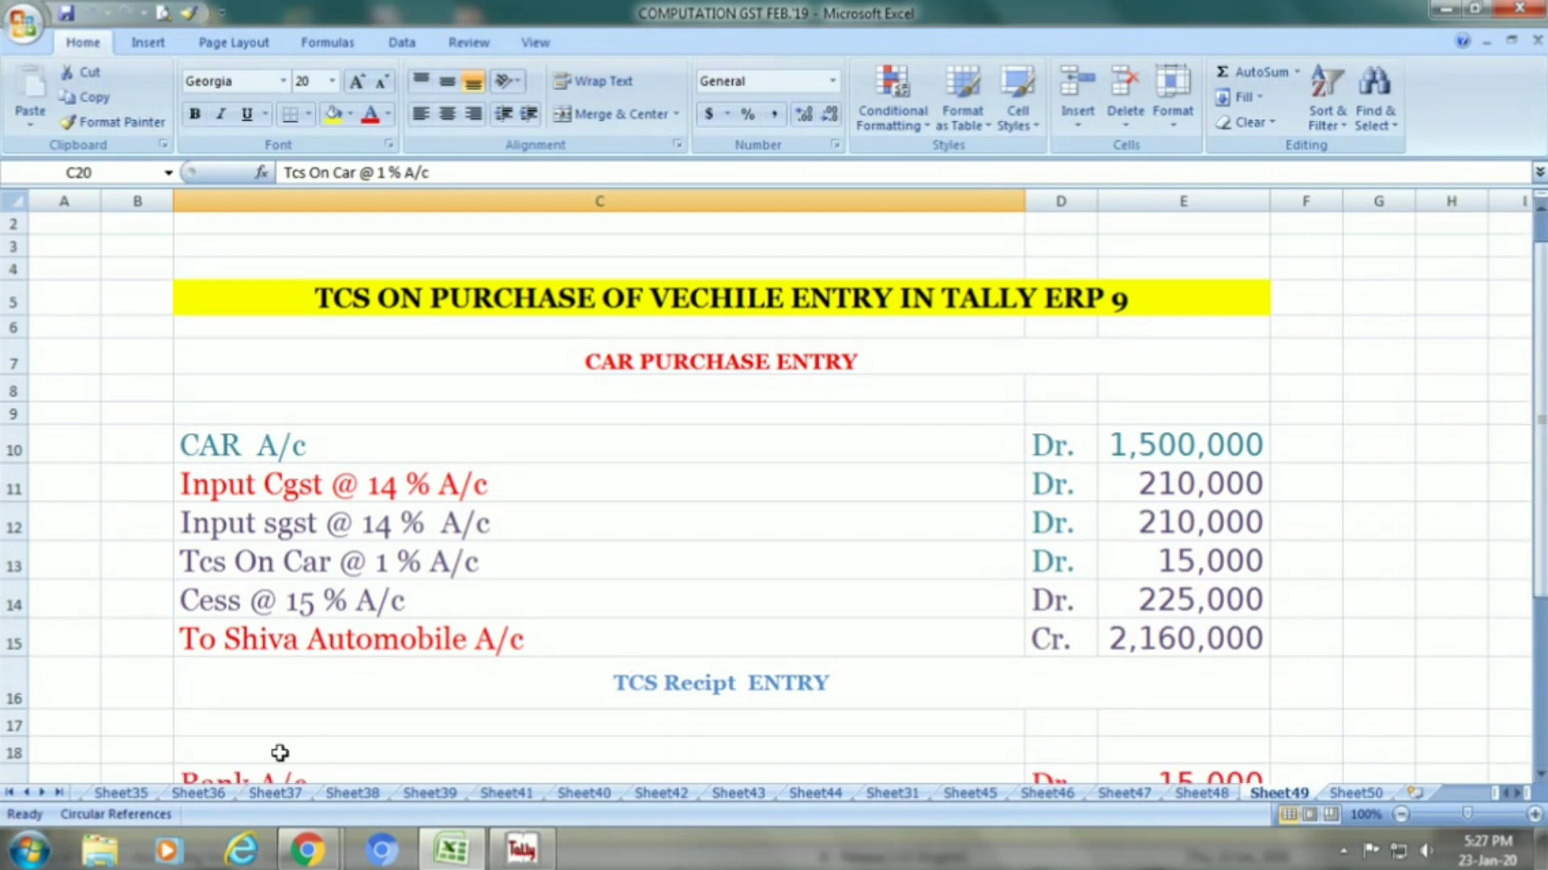
left_click(4, 751)
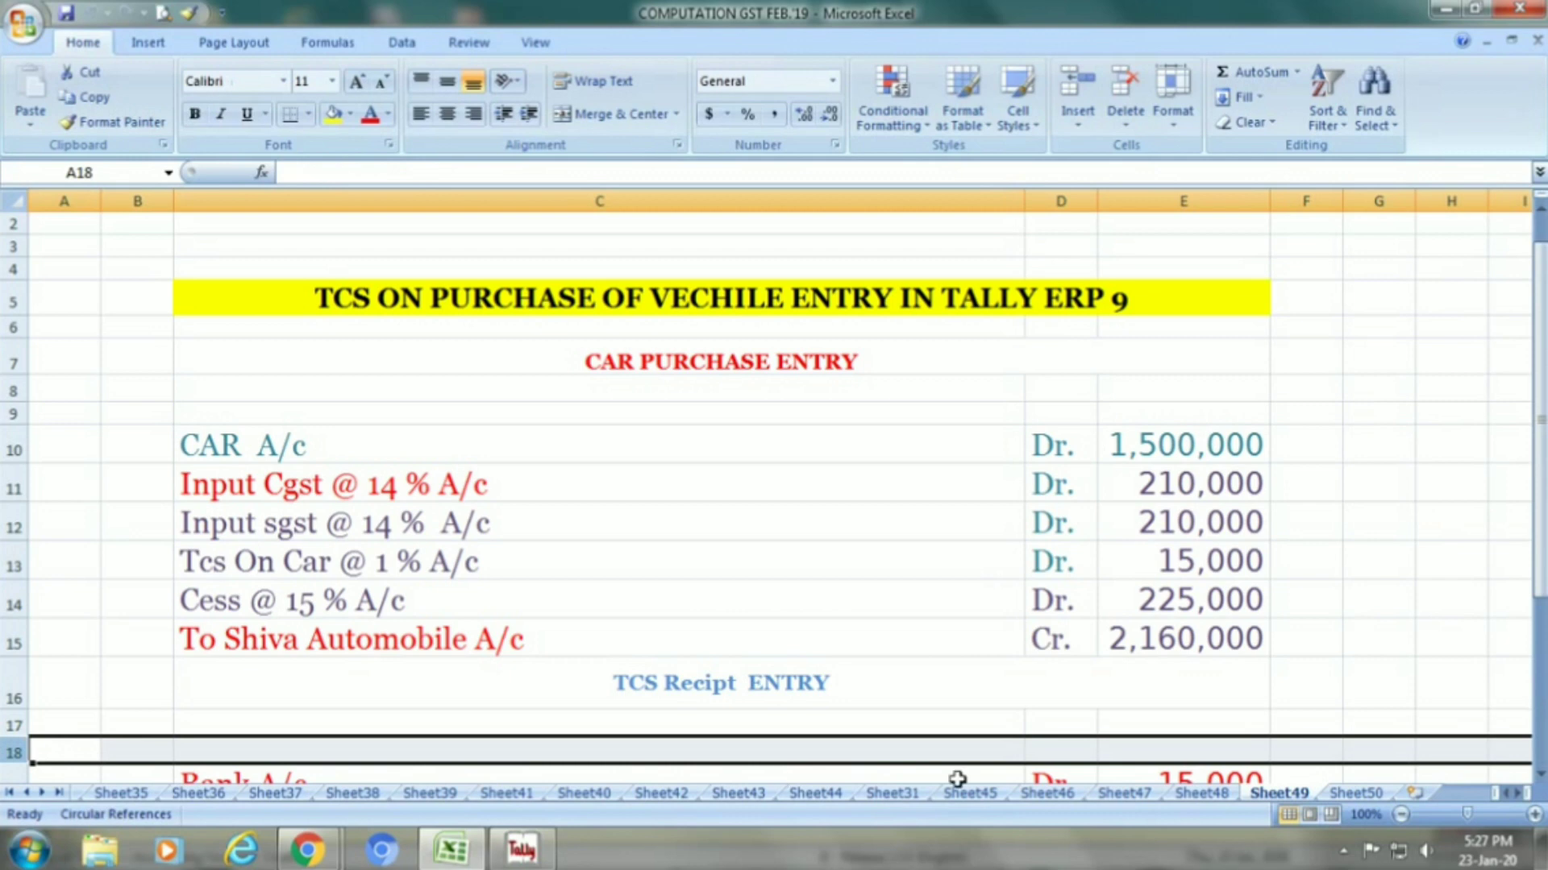
key("alt+o")
key("r")
key("a")
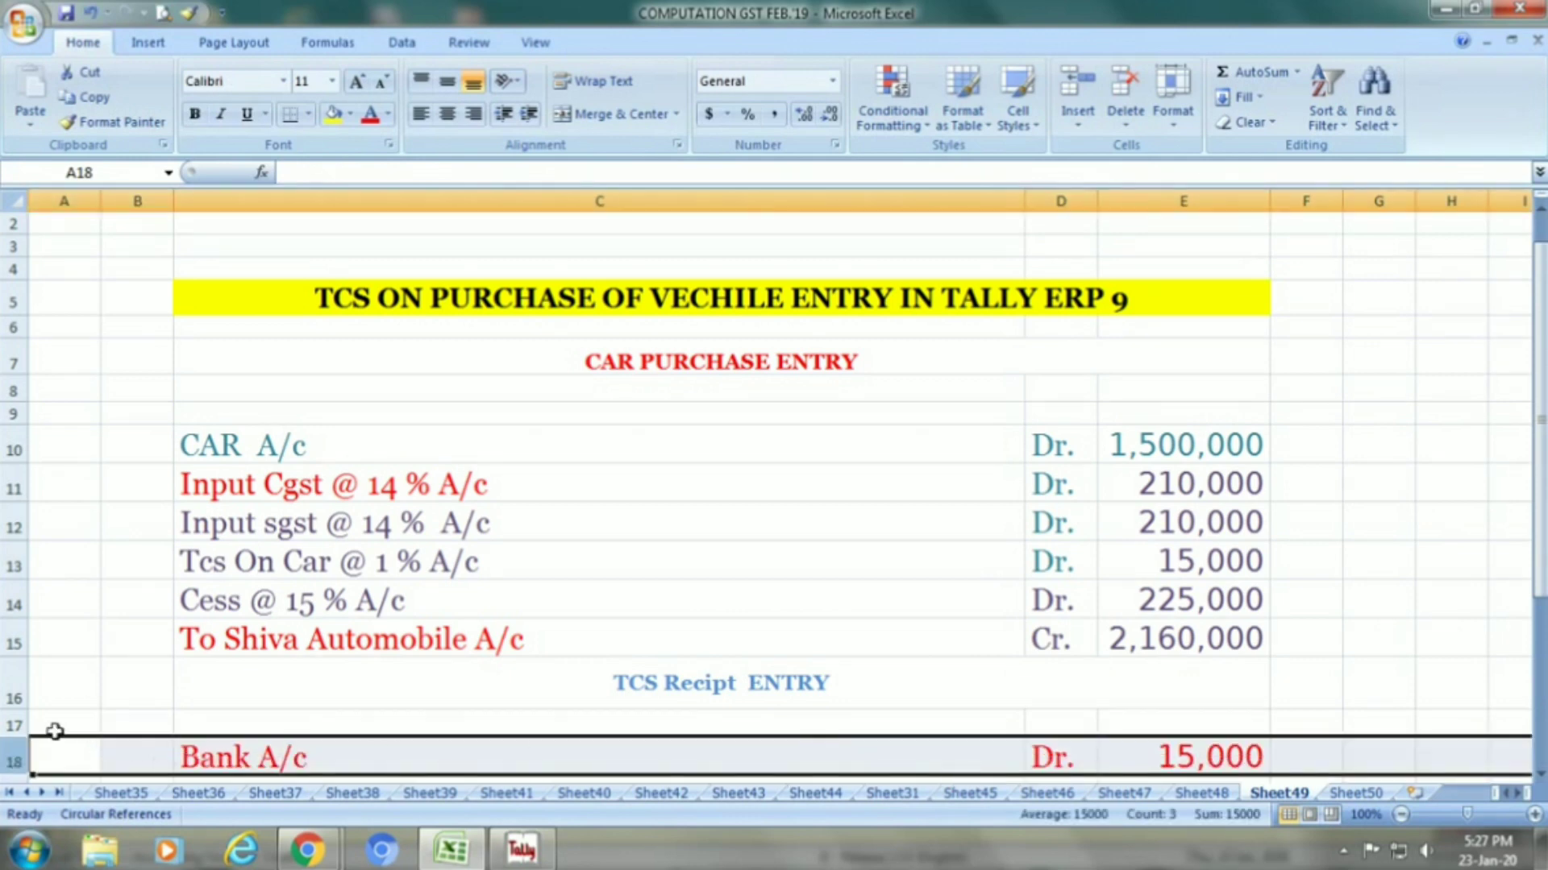
left_click(13, 724)
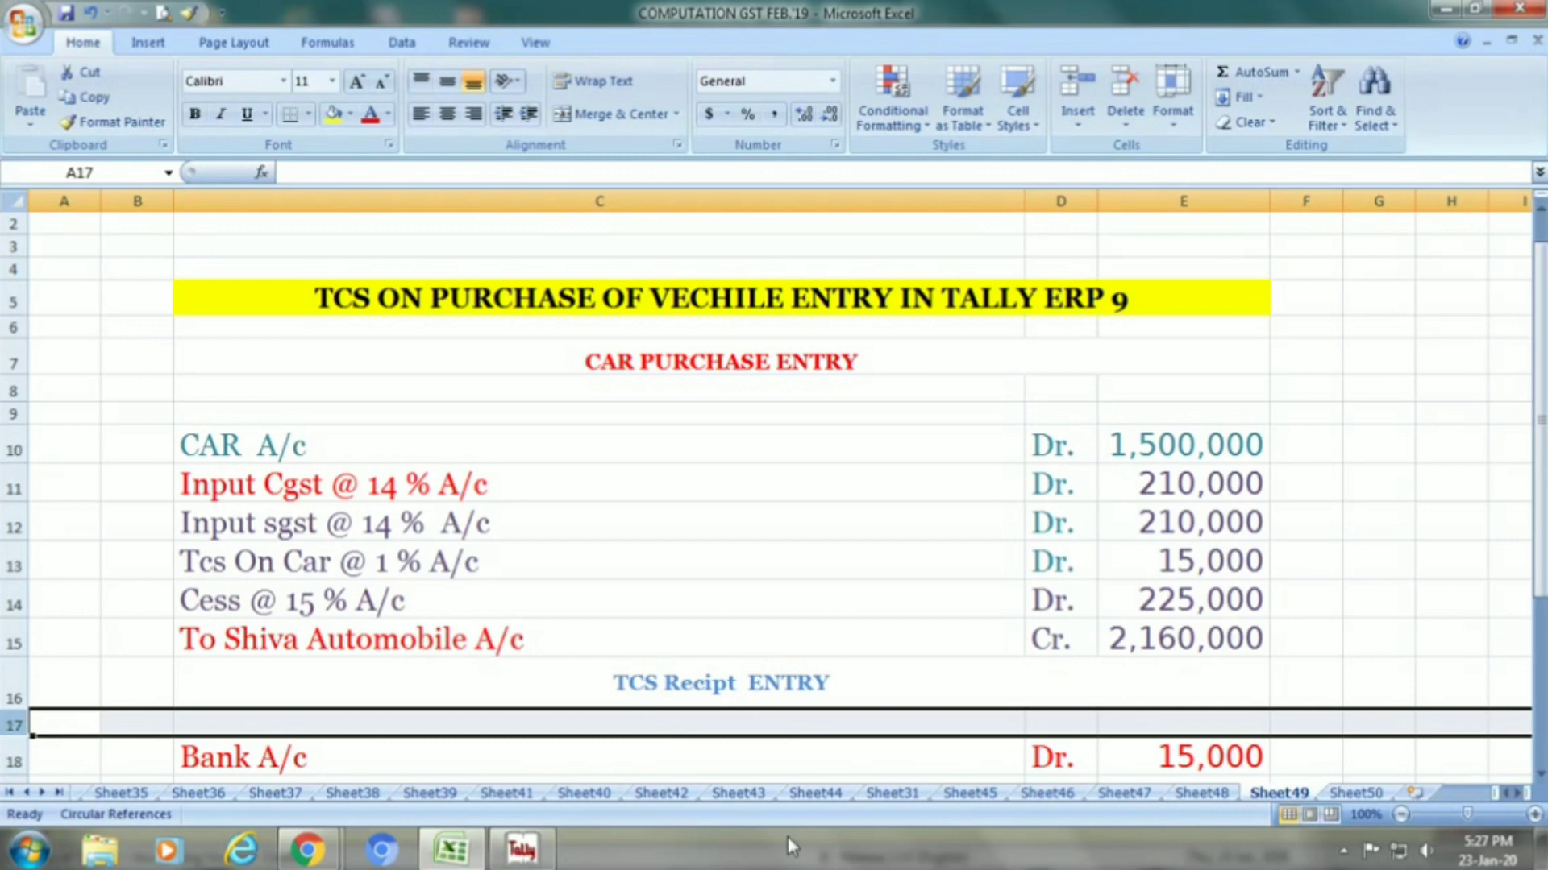
key("ctrl+minus")
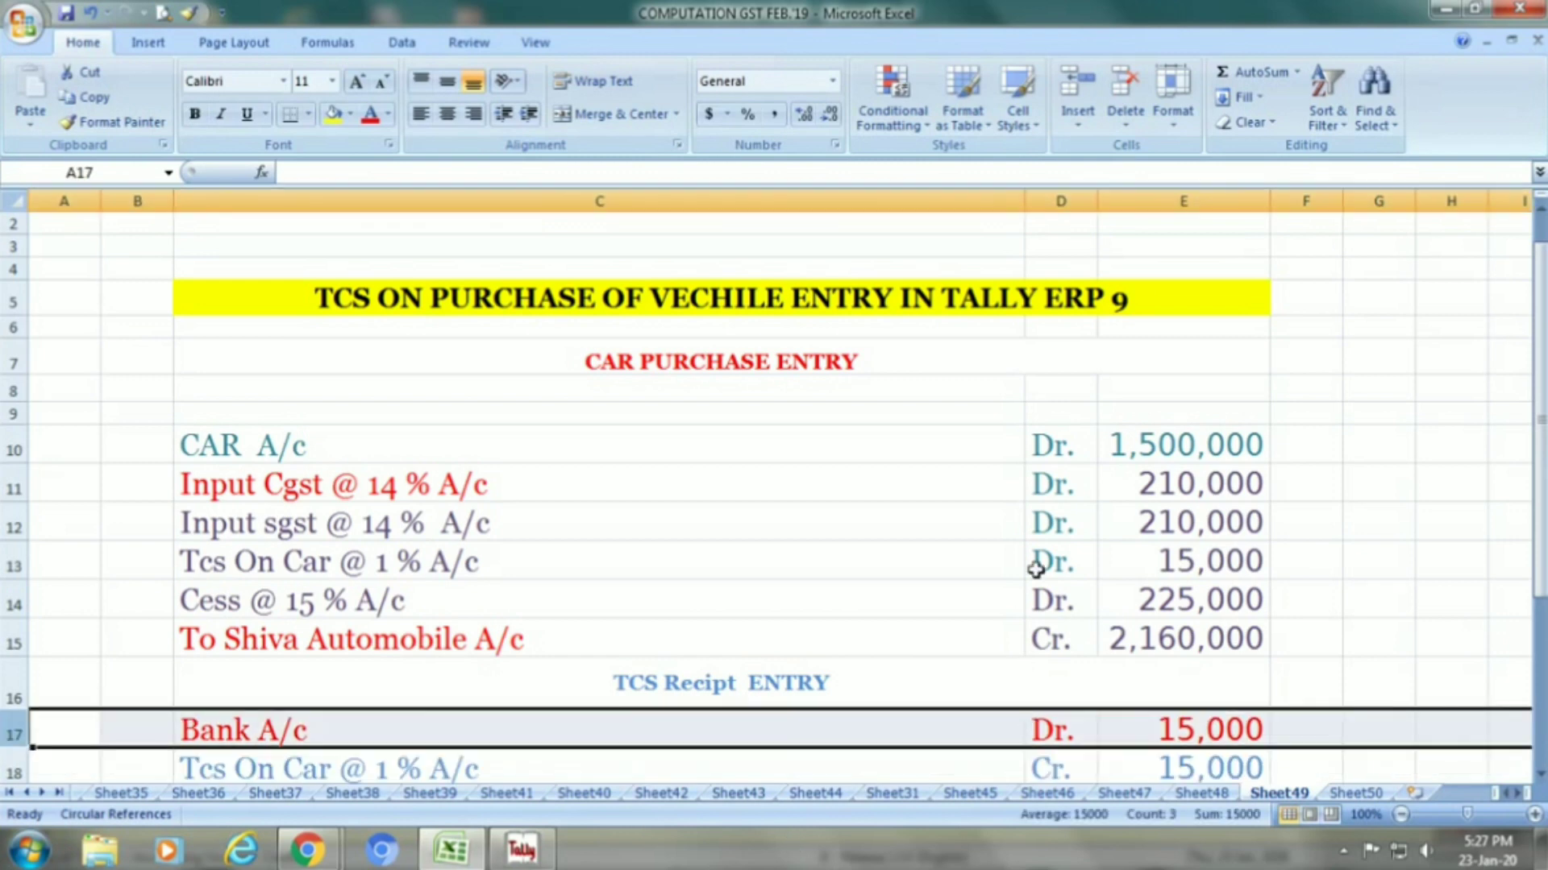
left_click_drag(1539, 419, 1539, 432)
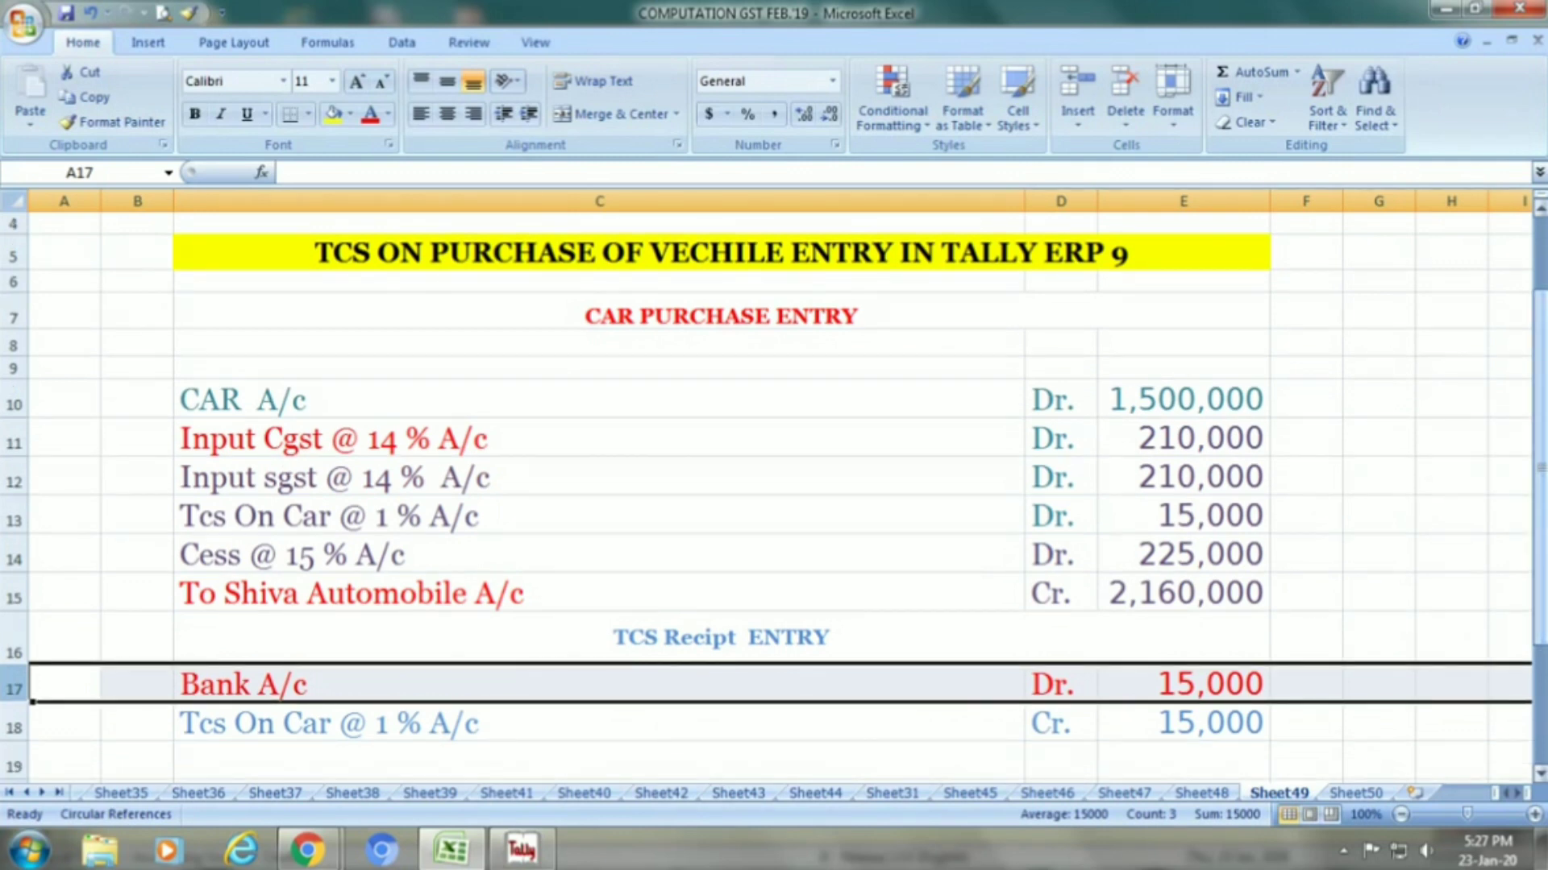